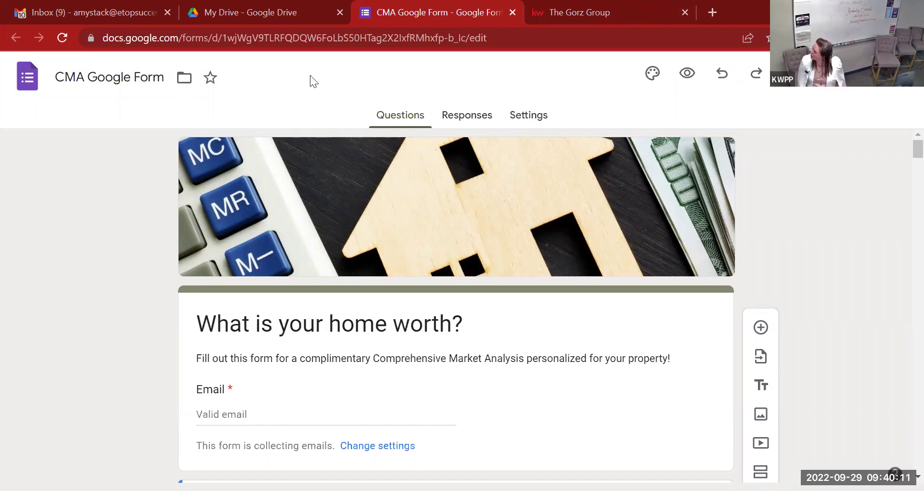
# Switch to The Gorz Group's CMA page, dismiss the location request, and look through the embedded home-worth form down to the bedrooms question
pyautogui.scroll(-3, 523, 171)
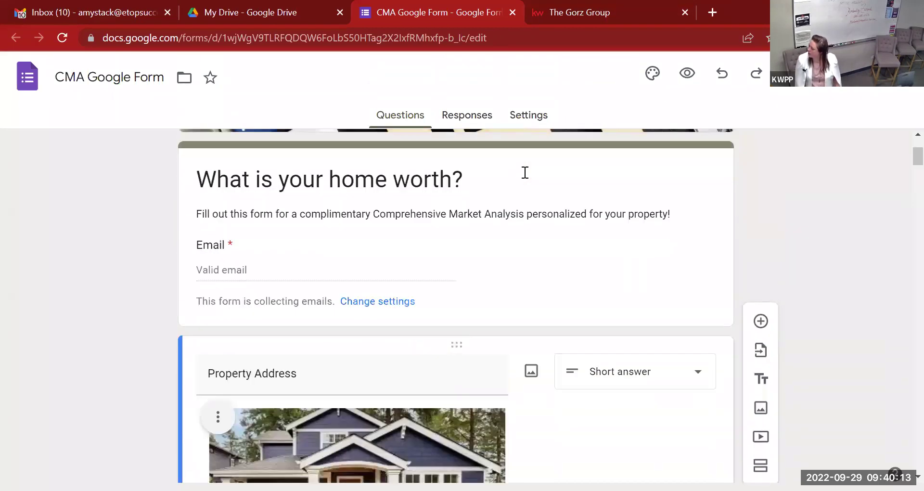
pyautogui.click(593, 10)
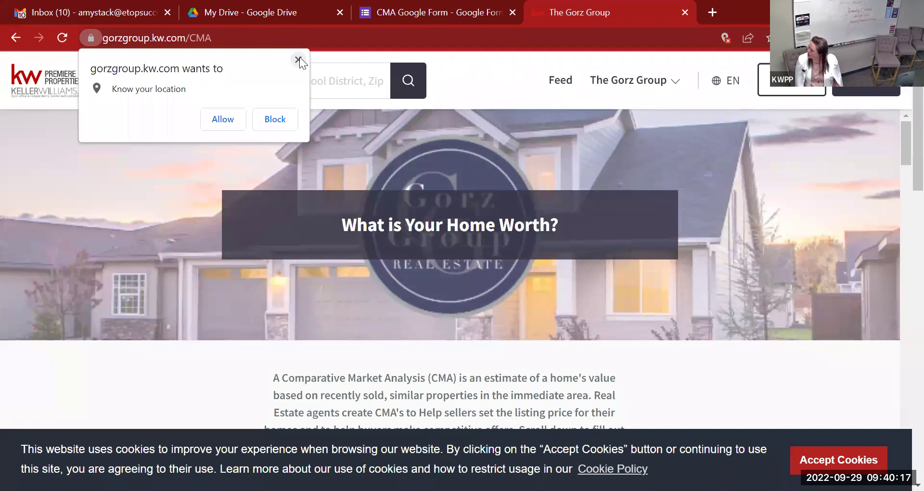
pyautogui.click(738, 321)
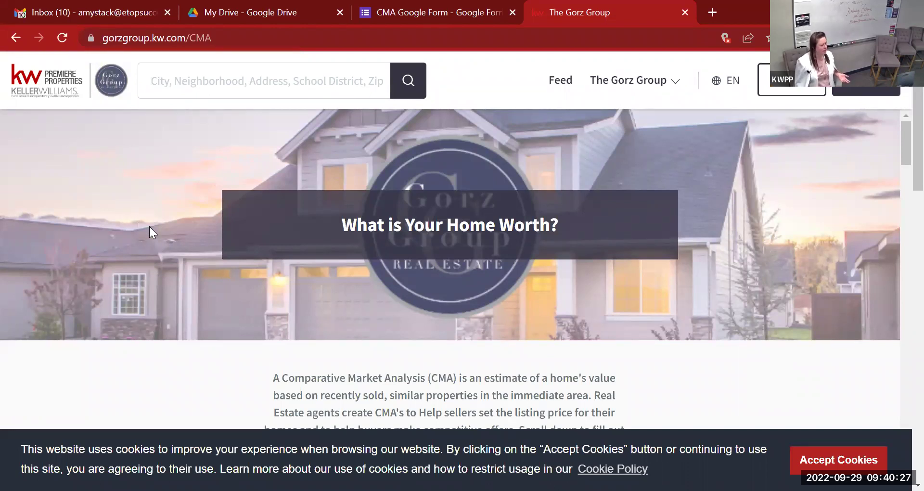
pyautogui.scroll(-3, 316, 270)
pyautogui.scroll(2, 316, 270)
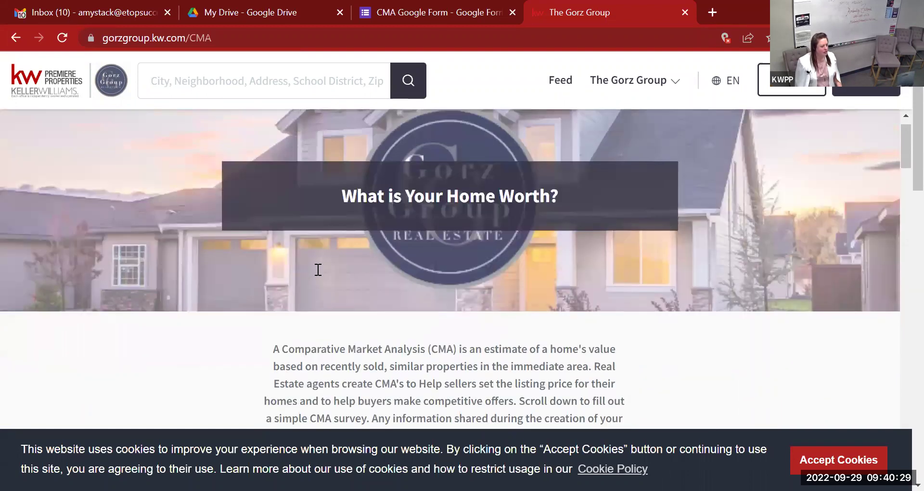
pyautogui.scroll(-7, 317, 270)
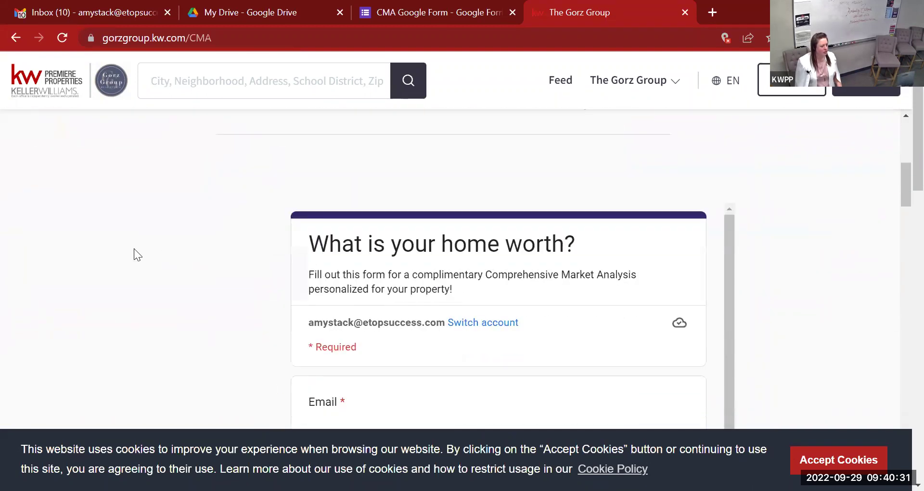
pyautogui.scroll(-7, 138, 248)
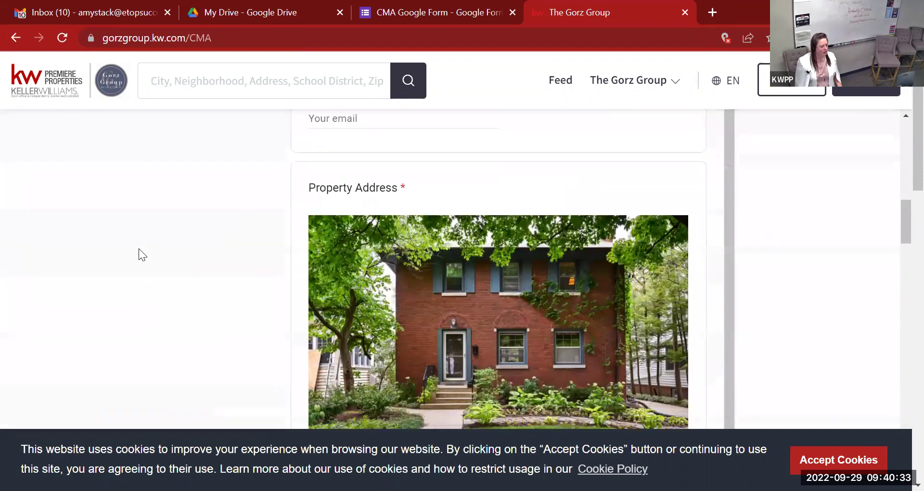
pyautogui.scroll(-9, 139, 248)
pyautogui.scroll(-3, 141, 249)
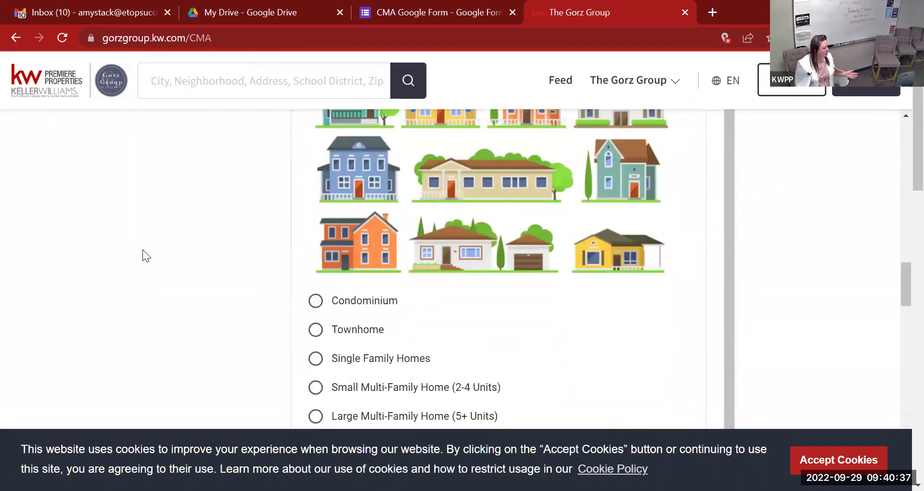
pyautogui.scroll(-5, 143, 249)
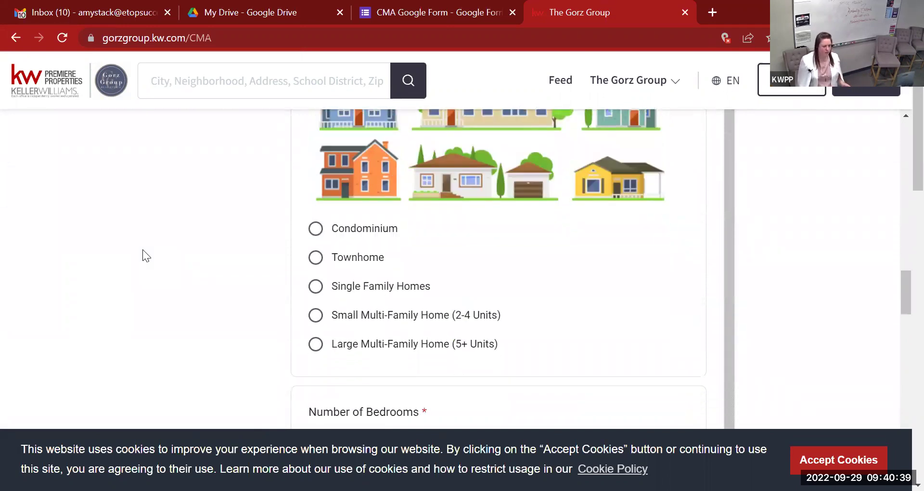
pyautogui.scroll(13, 146, 248)
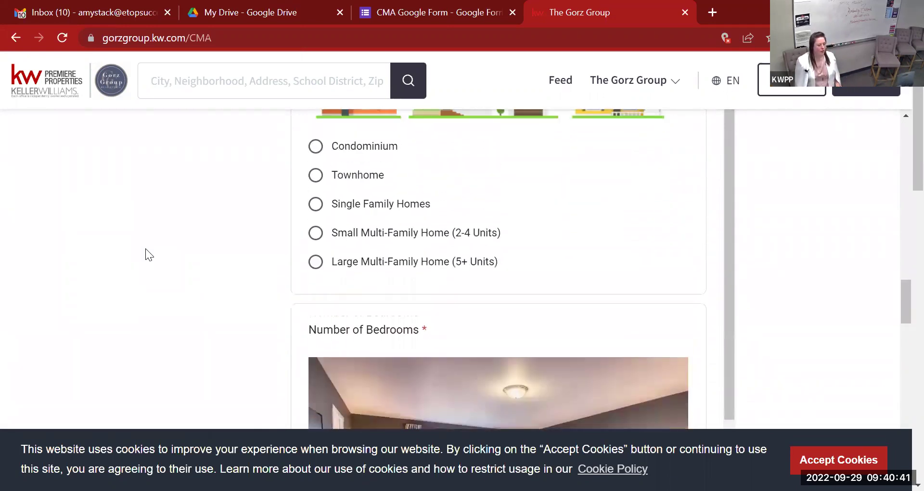
pyautogui.scroll(10, 150, 248)
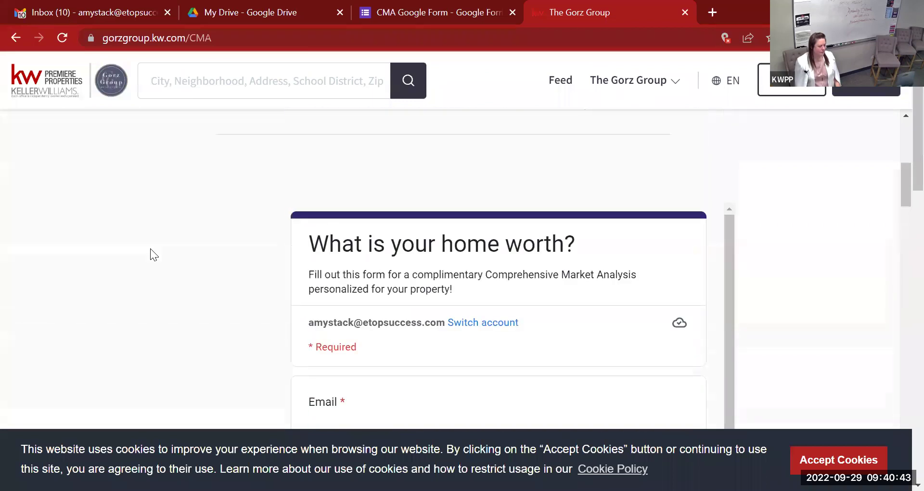
# Review the embedded form's questions on property type, bedrooms, bathrooms and square footage on The Gorz Group's CMA page
pyautogui.scroll(-2, 355, 299)
pyautogui.scroll(2, 317, 274)
pyautogui.scroll(3, 337, 279)
pyautogui.scroll(-3, 374, 325)
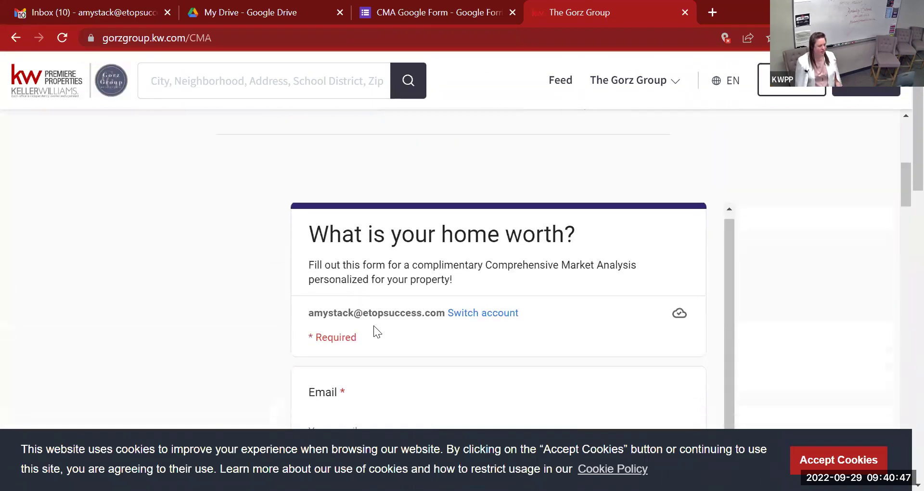
pyautogui.scroll(-2, 405, 344)
pyautogui.scroll(-12, 470, 302)
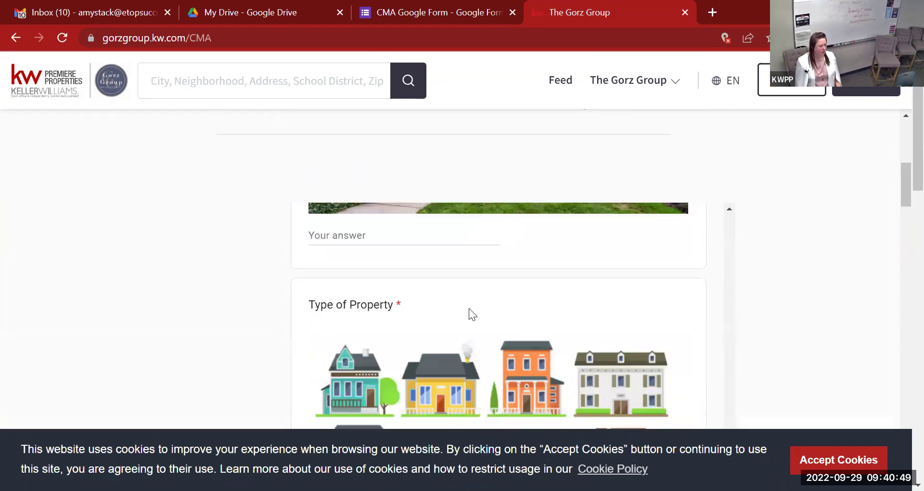
pyautogui.scroll(-8, 468, 308)
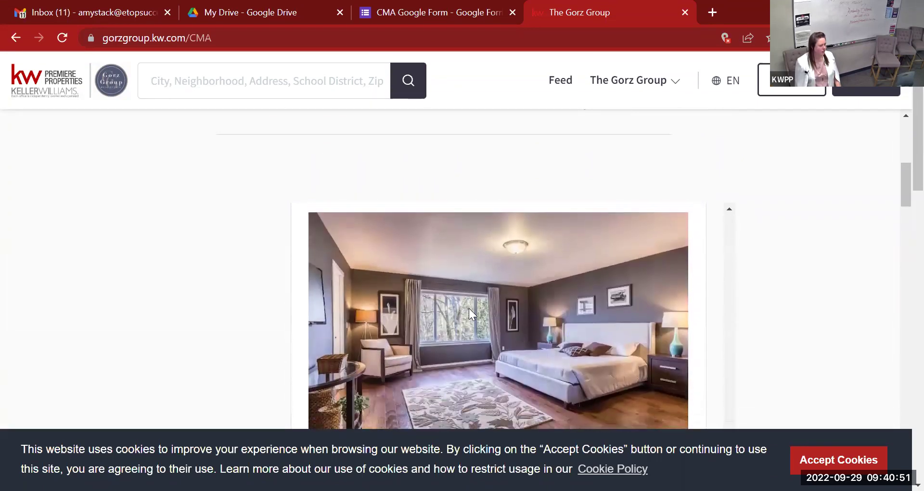
pyautogui.scroll(-4, 468, 308)
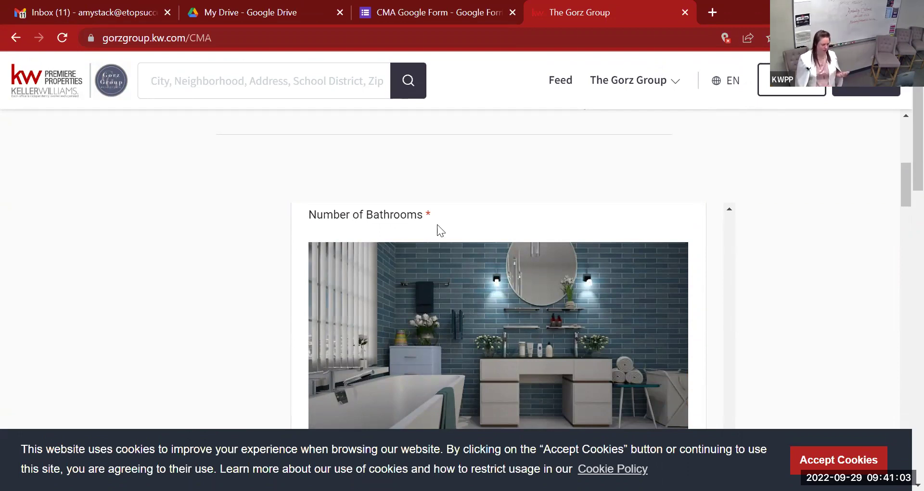
pyautogui.scroll(-6, 132, 246)
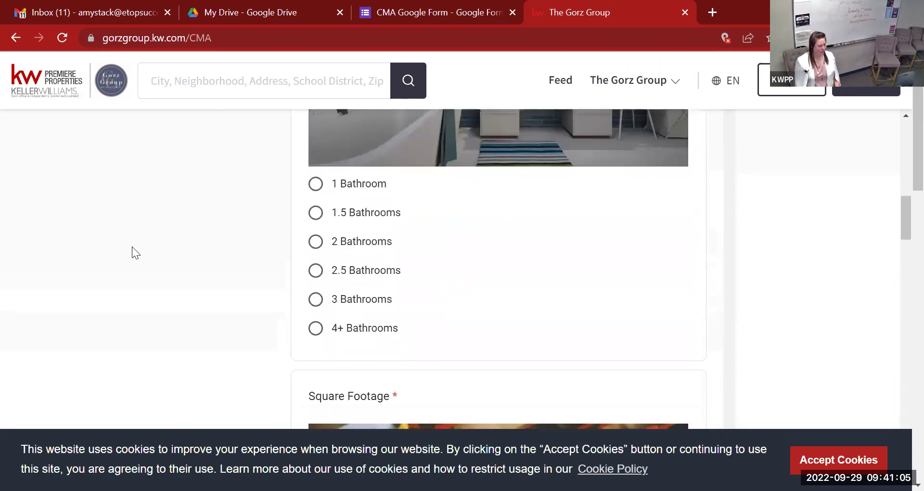
pyautogui.scroll(-4, 132, 246)
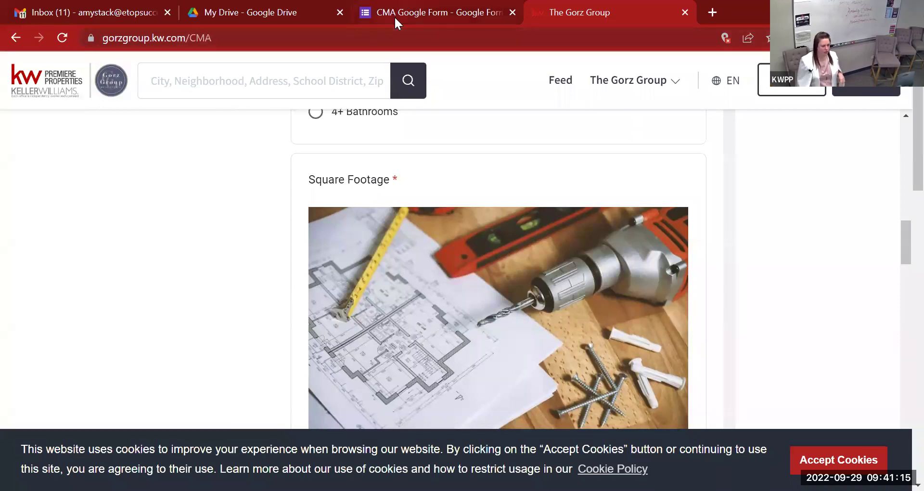
pyautogui.moveTo(395, 15)
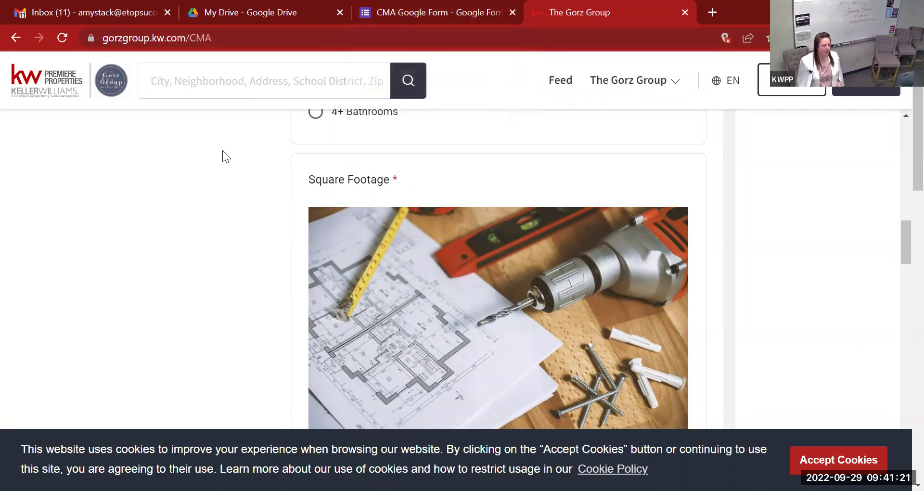
pyautogui.scroll(10, 223, 150)
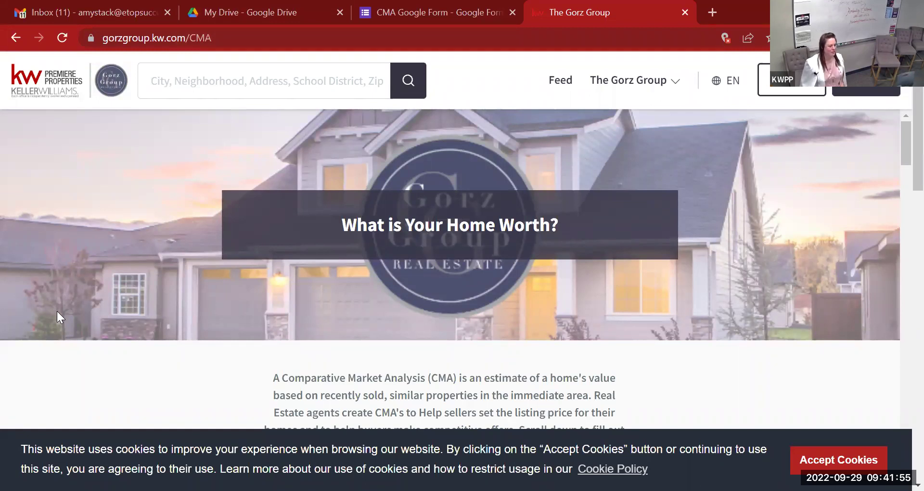
# Switch to Gmail, locate Drive among the Google apps, and go to the already open My Drive page
pyautogui.click(48, 11)
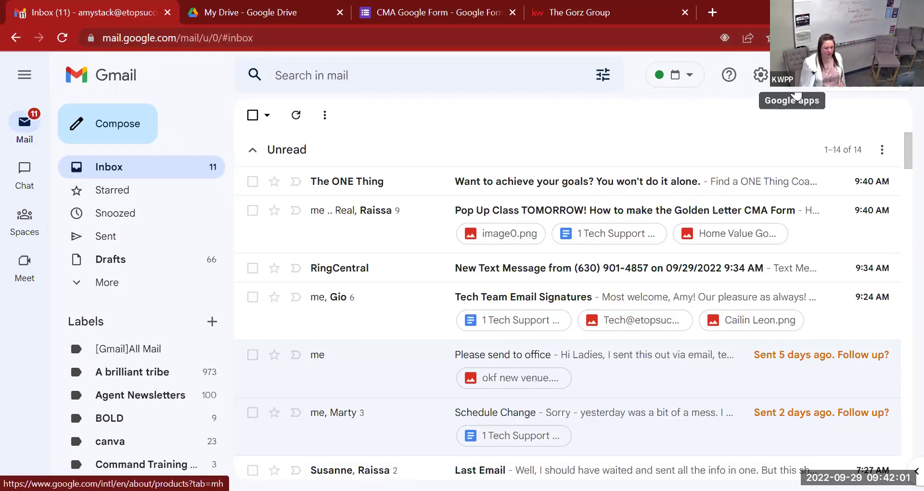
pyautogui.click(223, 8)
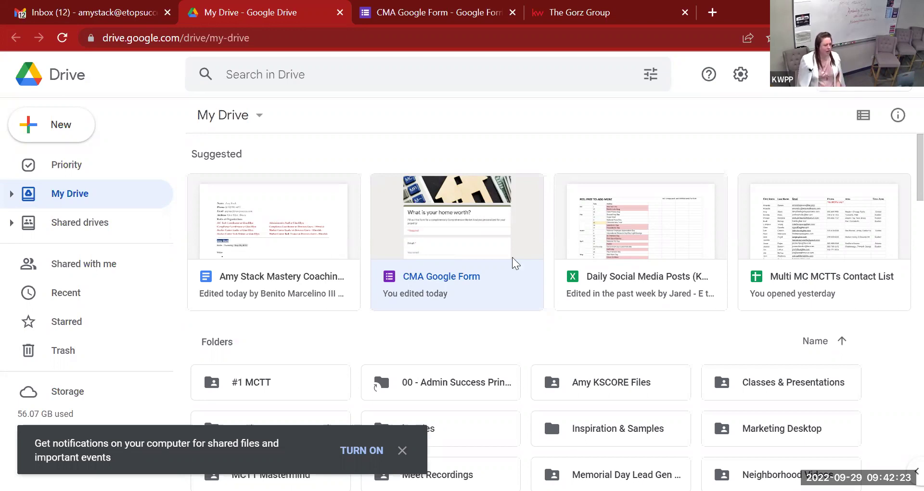
pyautogui.click(114, 17)
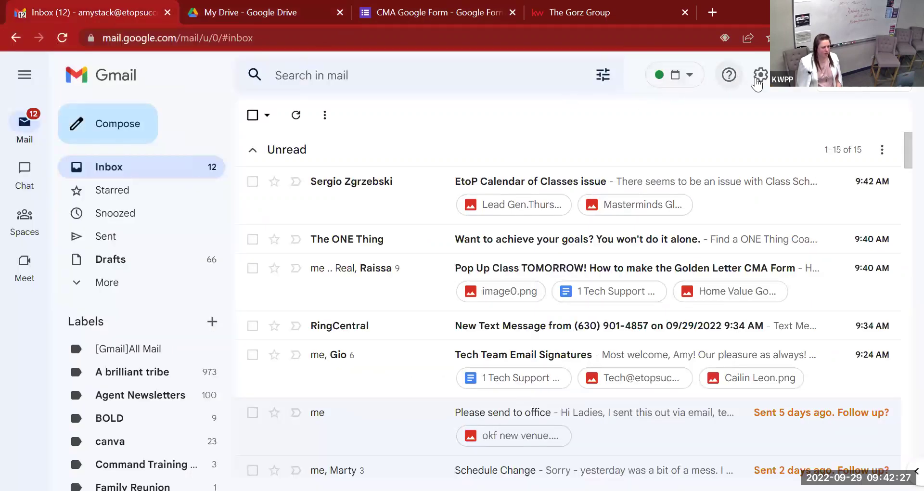
pyautogui.click(797, 93)
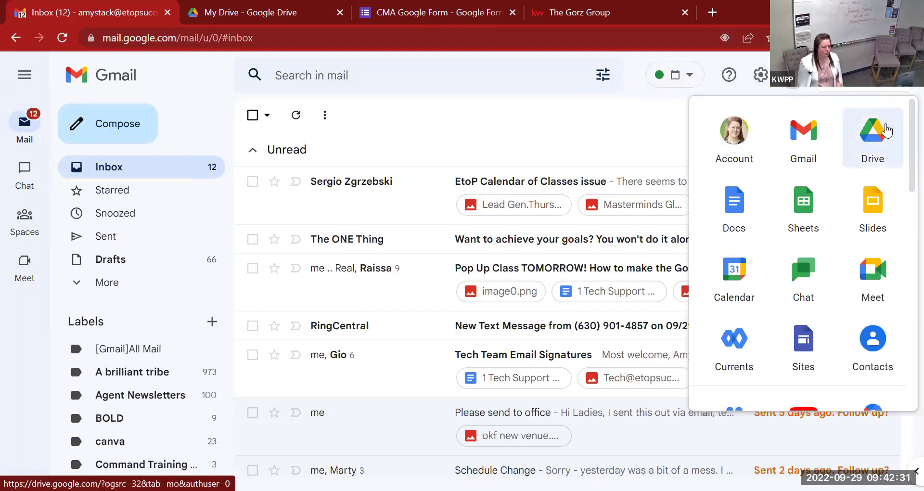
pyautogui.click(250, 19)
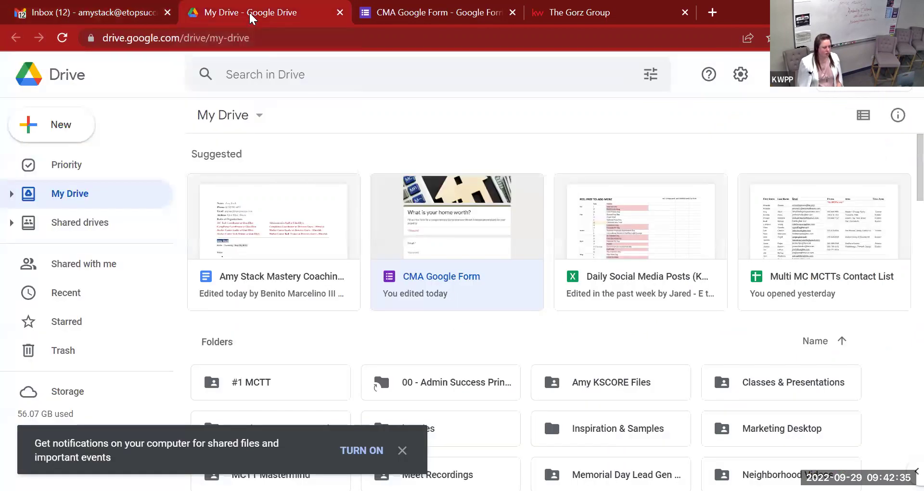
# Create a new blank Google Form from My Drive
pyautogui.scroll(-3, 498, 285)
pyautogui.scroll(-3, 498, 285)
pyautogui.scroll(6, 498, 288)
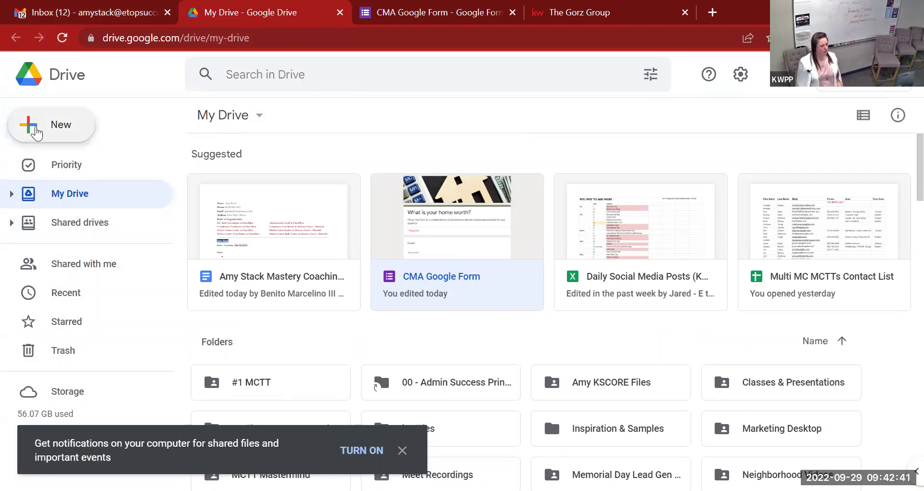
pyautogui.click(36, 133)
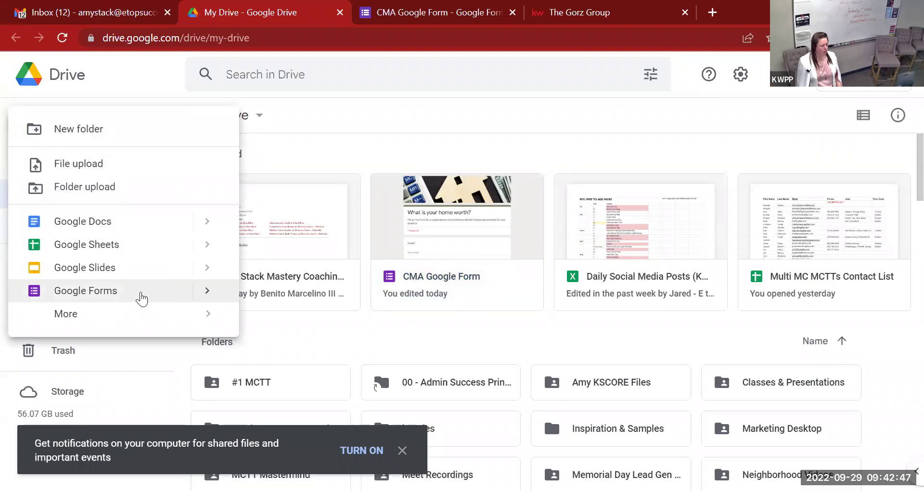
pyautogui.click(141, 299)
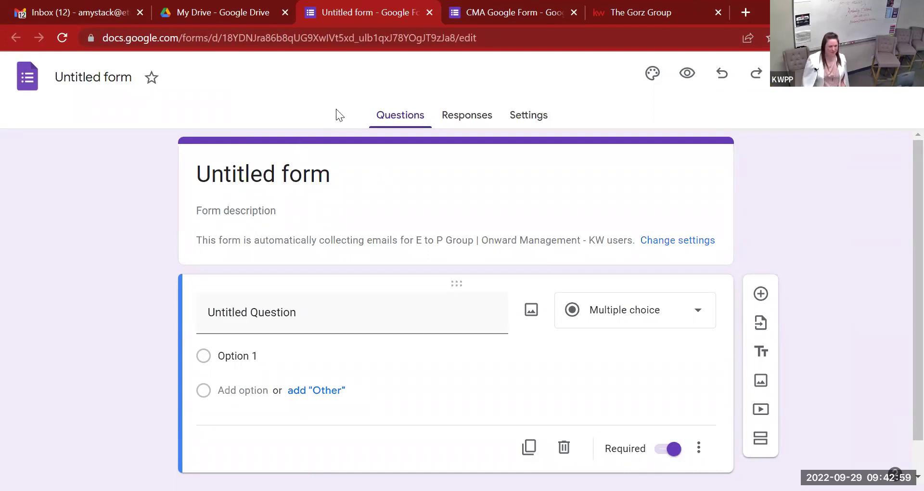
# Examine the existing CMA Google Form as a reference, including its header, email field, property address, property type, bedrooms and bathrooms questions
pyautogui.click(476, 12)
pyautogui.scroll(1, 789, 321)
pyautogui.scroll(-4, 790, 323)
pyautogui.scroll(6, 791, 323)
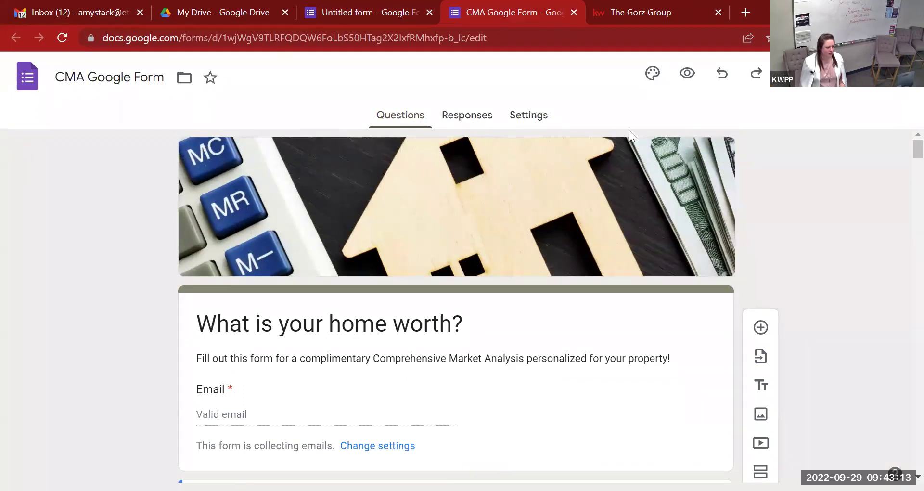
pyautogui.scroll(-5, 824, 277)
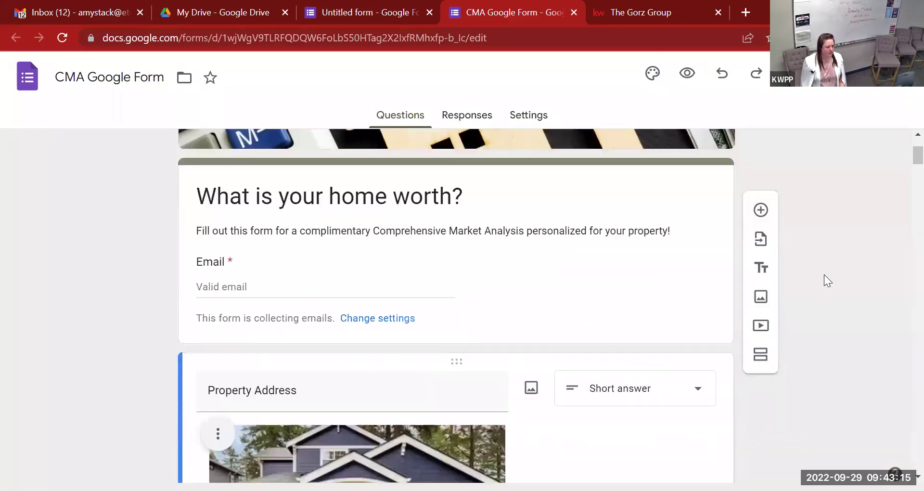
pyautogui.scroll(-1, 664, 282)
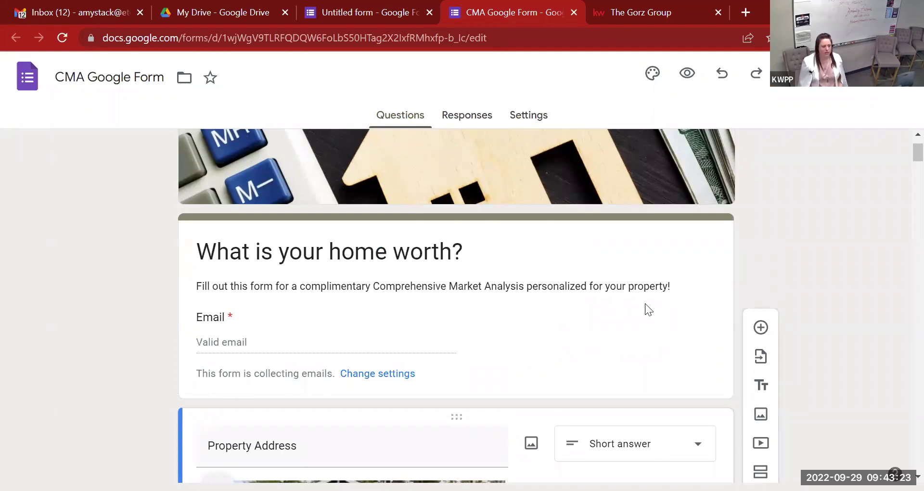
pyautogui.scroll(1, 335, 302)
pyautogui.scroll(-3, 335, 302)
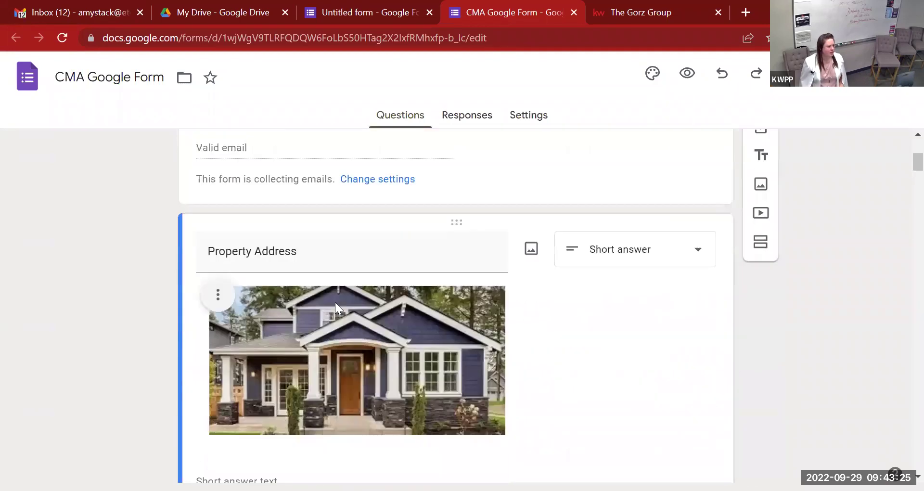
pyautogui.scroll(-10, 334, 302)
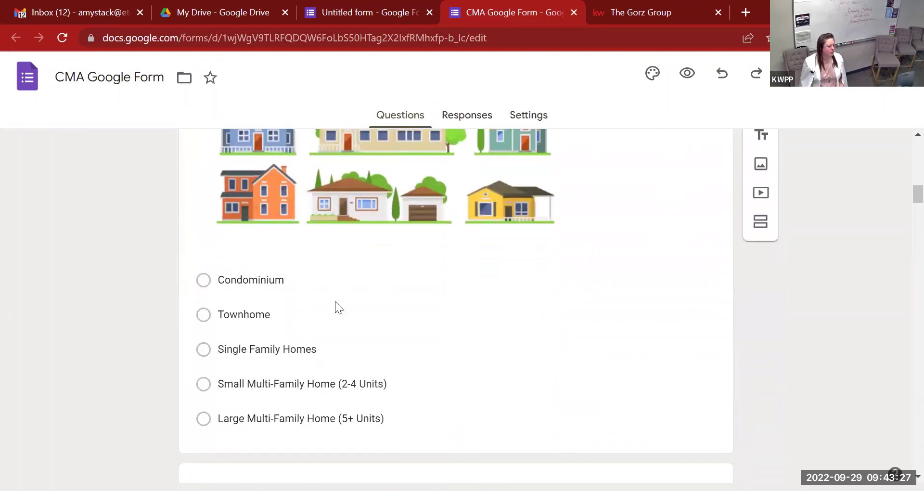
pyautogui.scroll(-10, 335, 301)
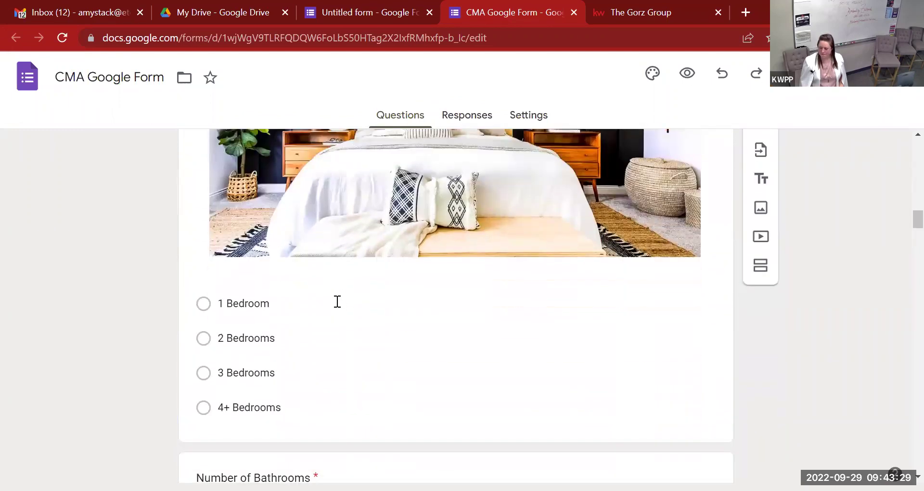
pyautogui.scroll(-10, 337, 301)
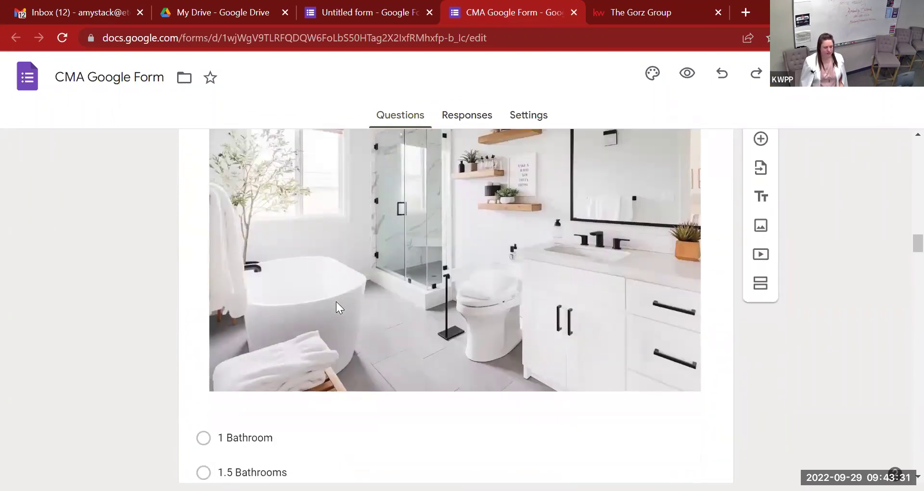
pyautogui.scroll(-2, 336, 301)
pyautogui.scroll(10, 336, 300)
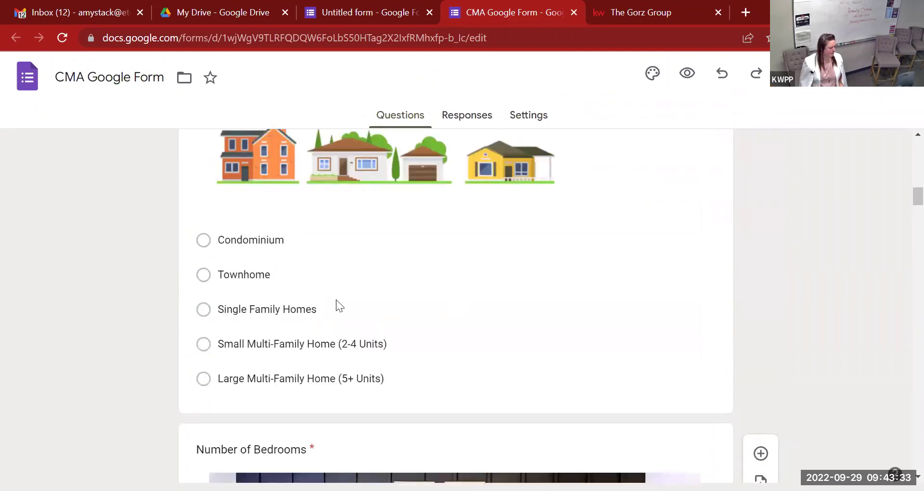
pyautogui.scroll(15, 337, 298)
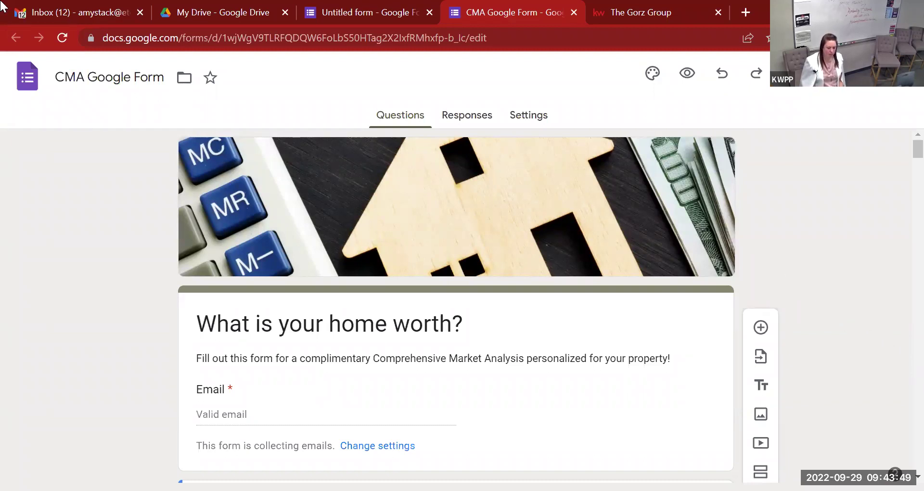
# Check where Google Forms appears among My Drive's new-item choices and return to the untitled form
pyautogui.click(199, 13)
pyautogui.click(54, 126)
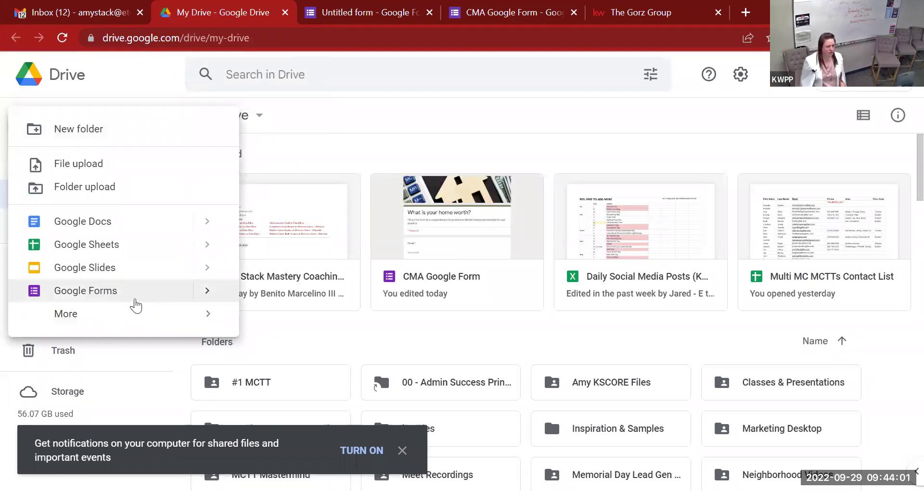
pyautogui.click(341, 12)
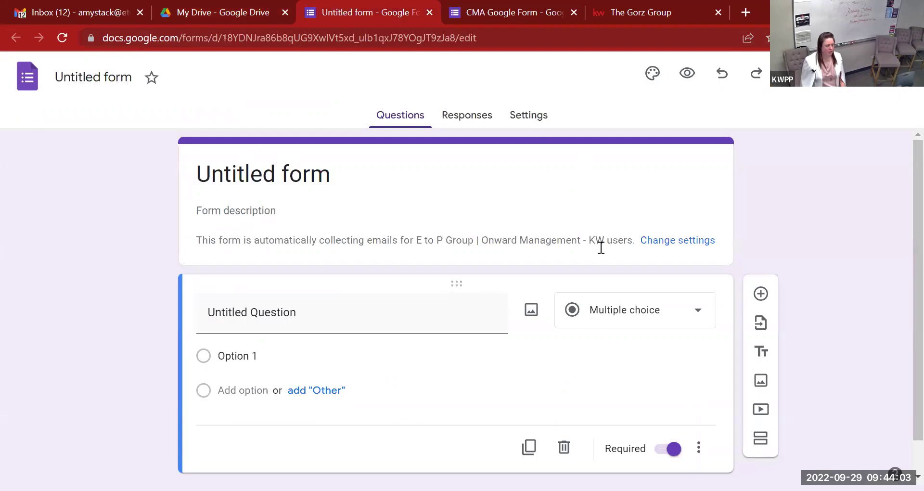
pyautogui.scroll(-1, 661, 238)
pyautogui.scroll(1, 611, 242)
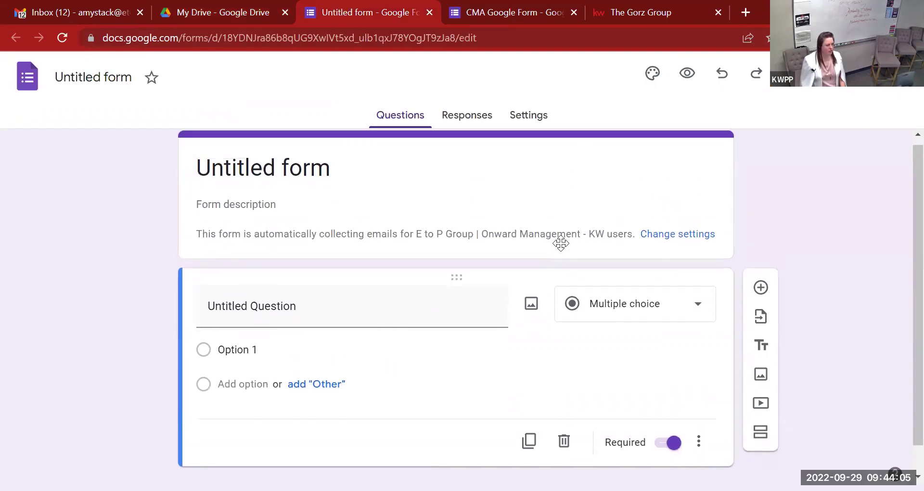
# Replace the form's title with "CMA Test" and italicise it
pyautogui.click(273, 172)
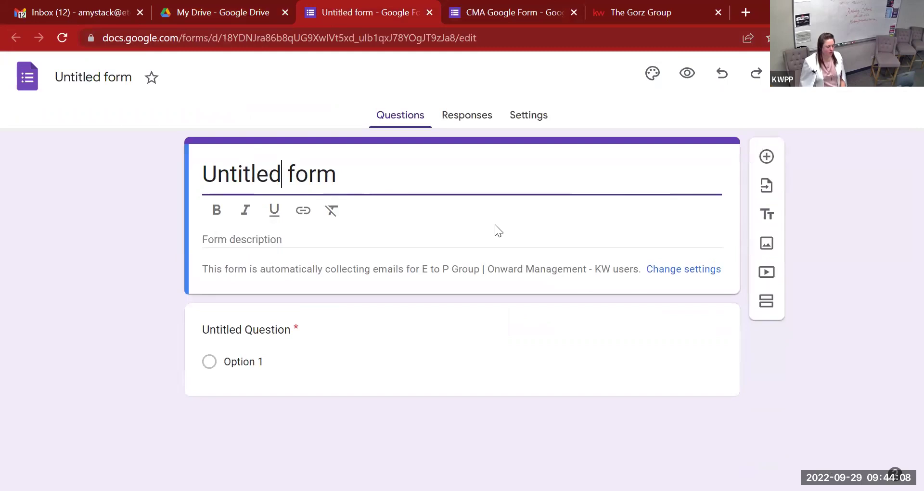
pyautogui.click(338, 172)
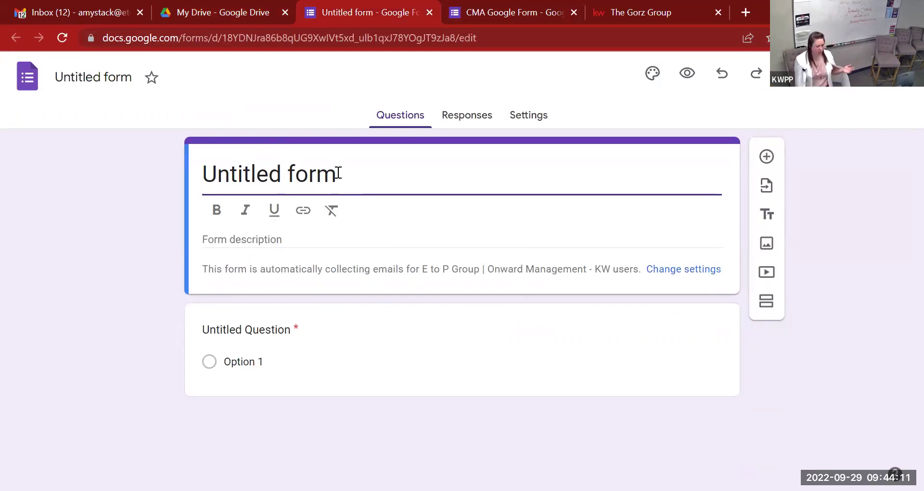
pyautogui.tripleClick(336, 174)
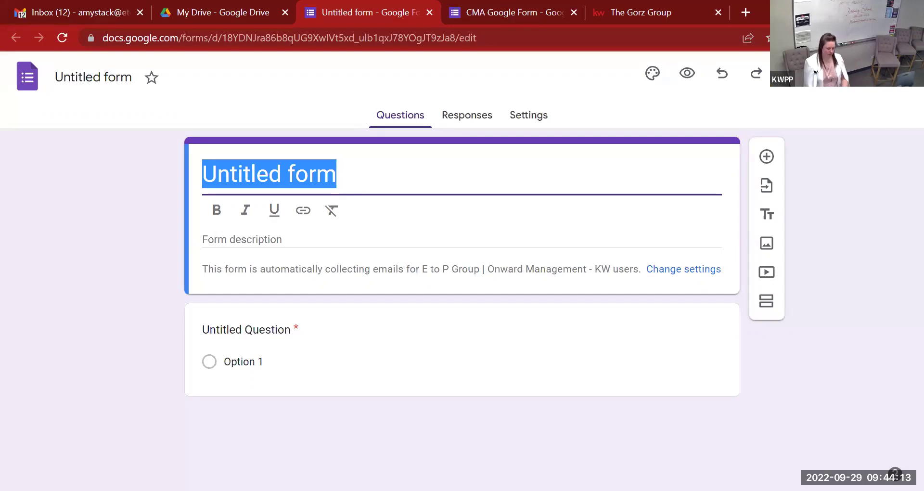
pyautogui.write('CMA Test')
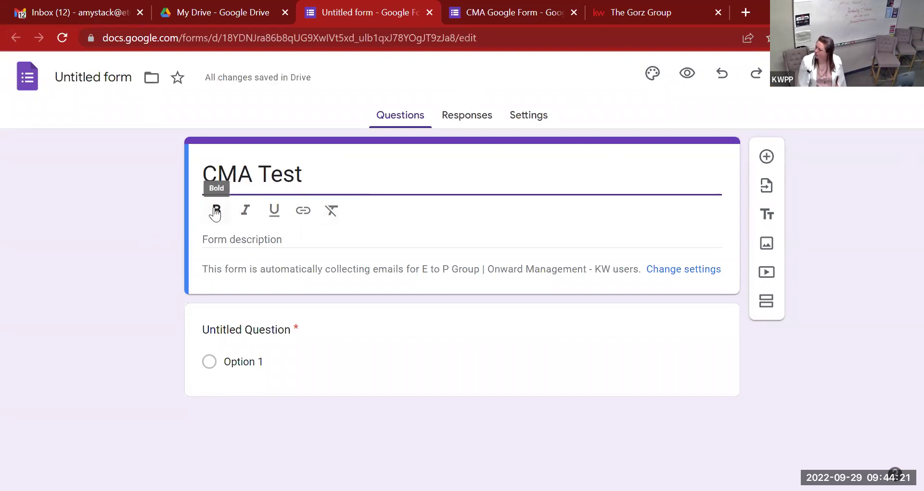
pyautogui.tripleClick(244, 167)
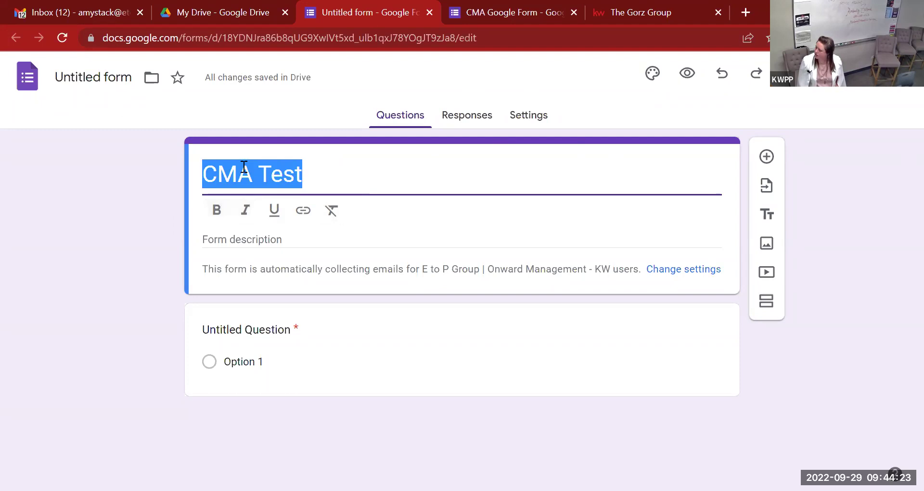
pyautogui.click(244, 210)
pyautogui.click(518, 153)
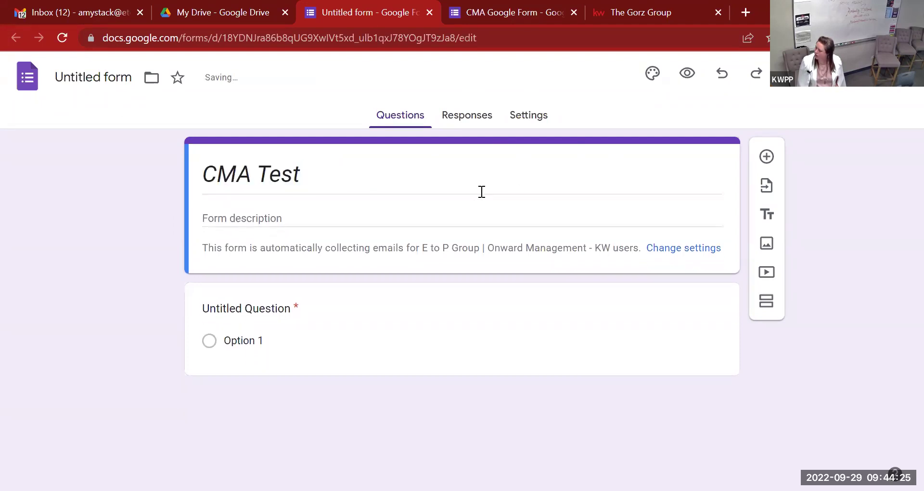
# Enter "test" as the form description below the title
pyautogui.click(303, 210)
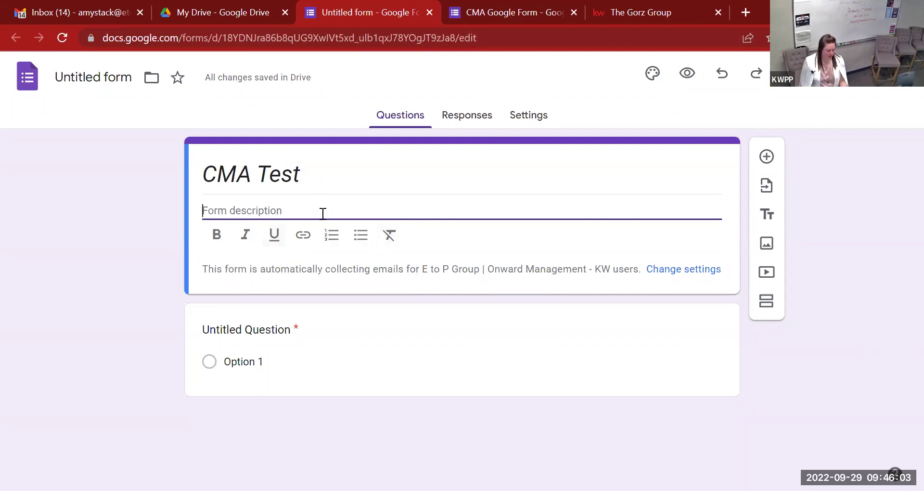
pyautogui.write('test')
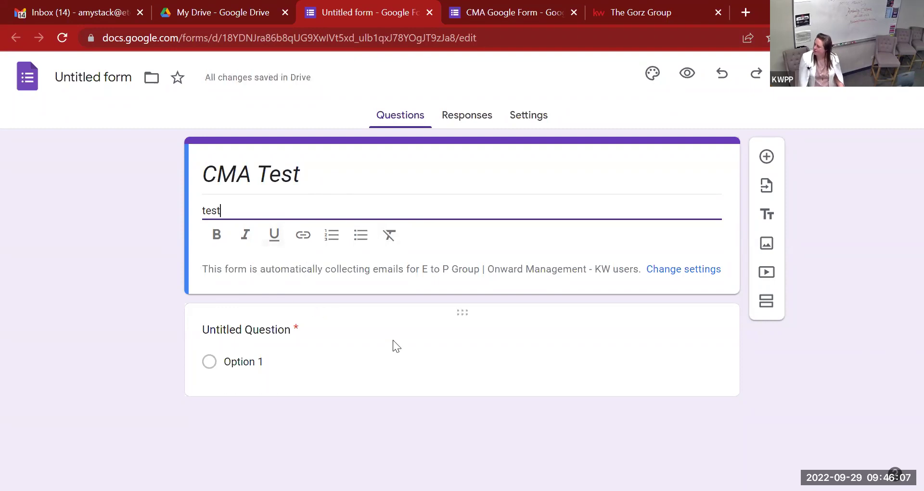
pyautogui.click(359, 297)
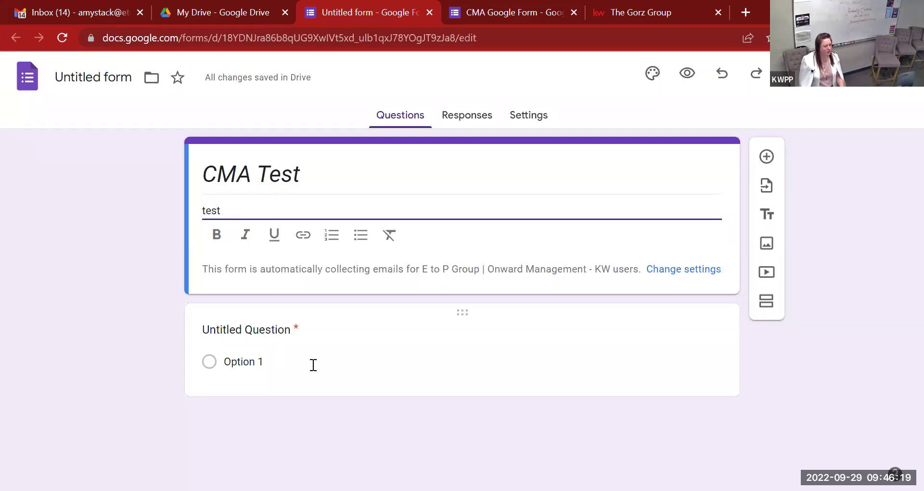
# Open the untitled question for editing and review the answer types it offers
pyautogui.click(375, 337)
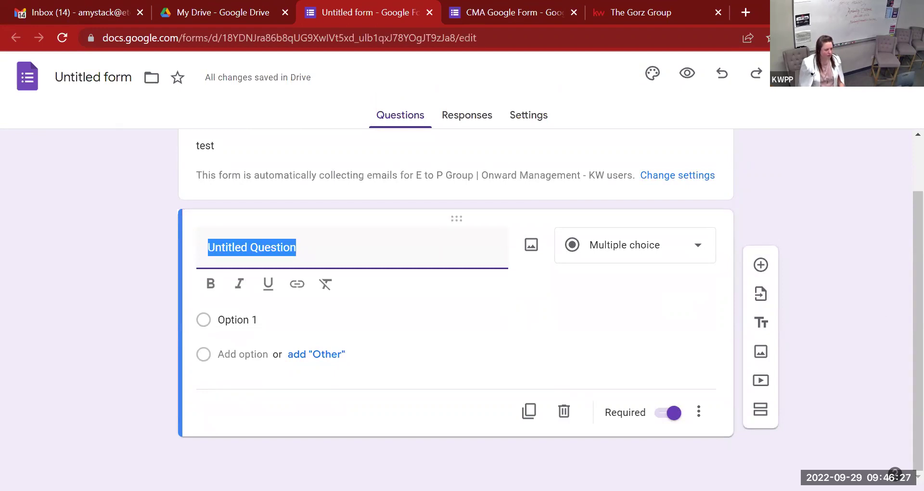
pyautogui.click(884, 154)
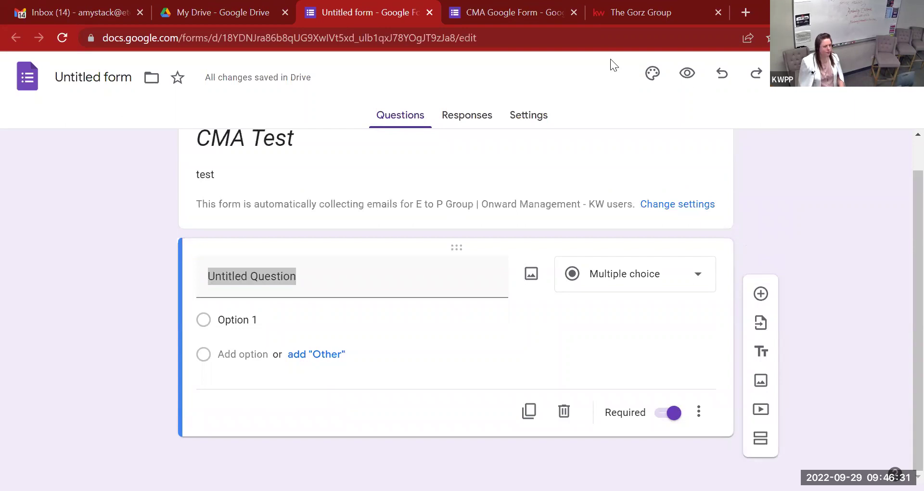
pyautogui.click(565, 343)
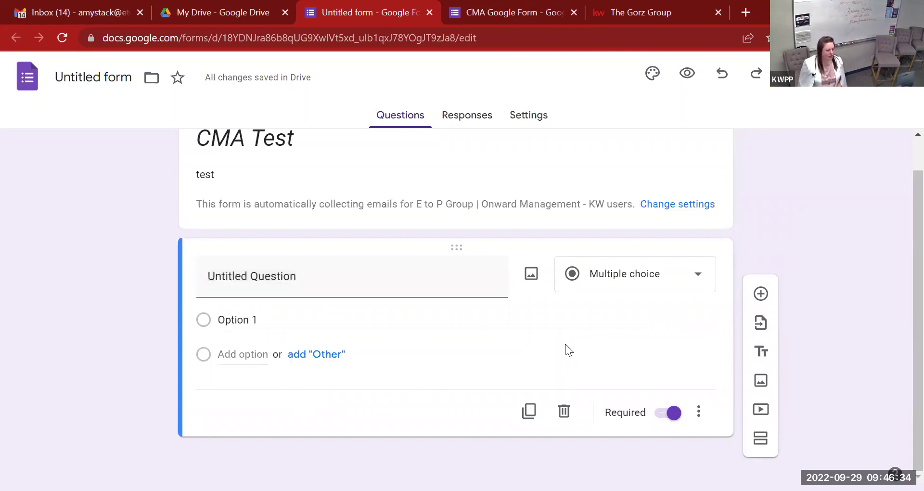
pyautogui.click(250, 284)
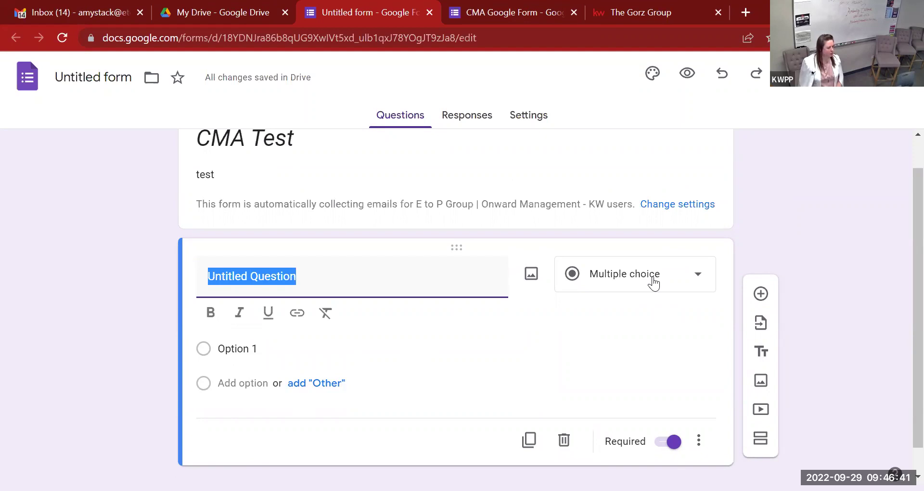
pyautogui.click(653, 283)
pyautogui.scroll(-1, 659, 246)
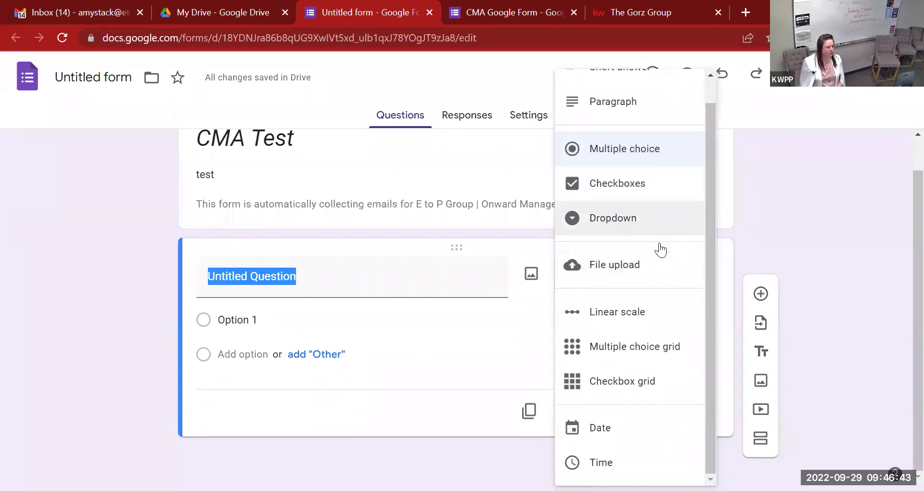
pyautogui.scroll(1, 659, 244)
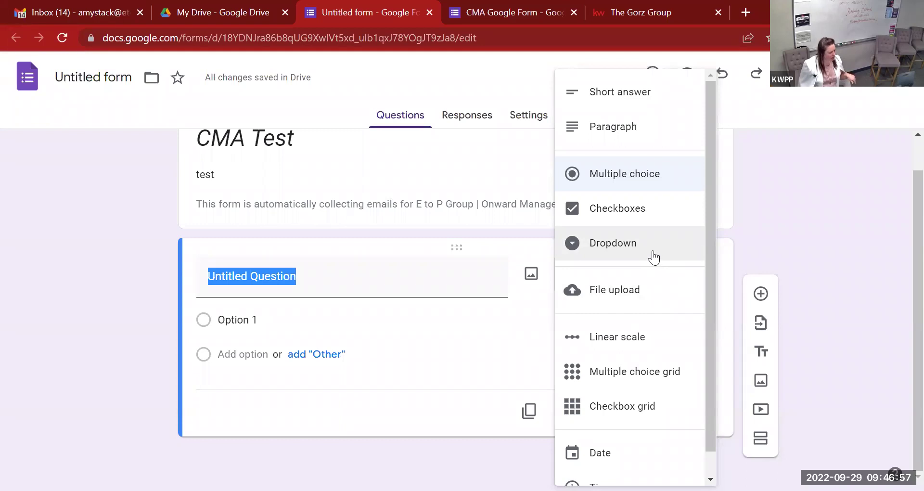
# Try the Short answer, Paragraph and Checkboxes types on the untitled question
pyautogui.click(649, 99)
pyautogui.click(638, 305)
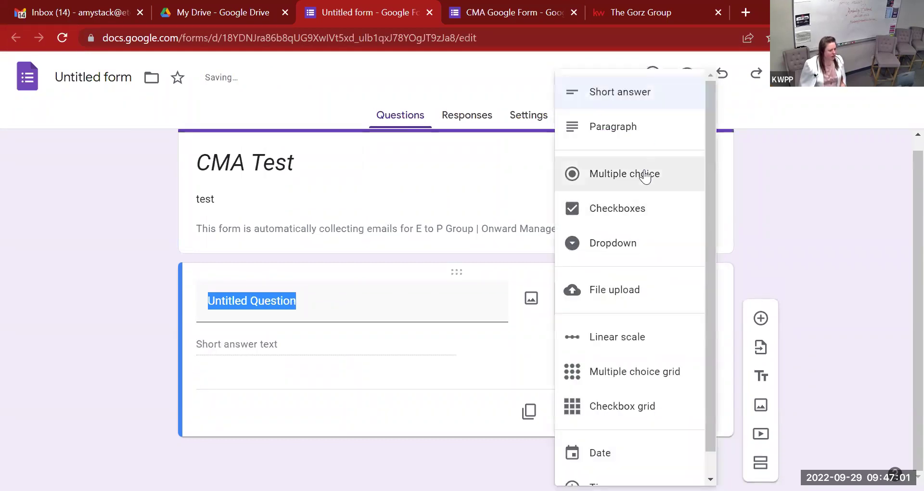
pyautogui.click(659, 135)
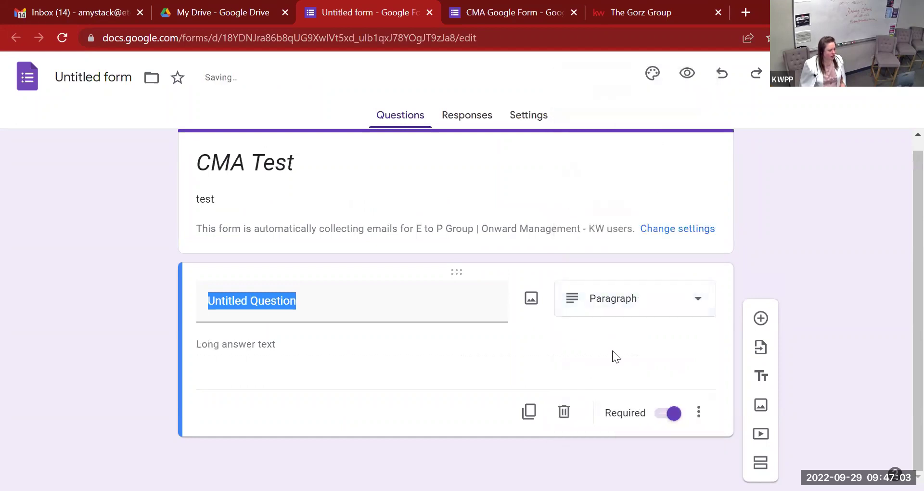
pyautogui.click(656, 299)
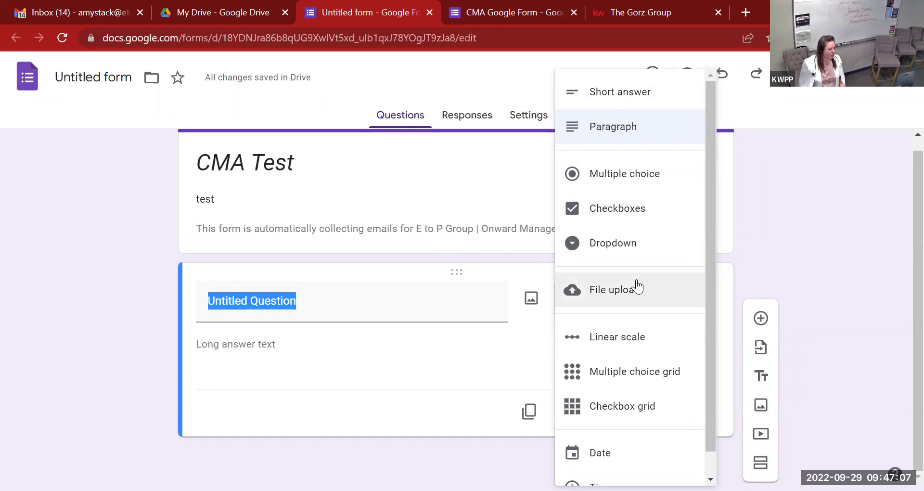
pyautogui.click(651, 212)
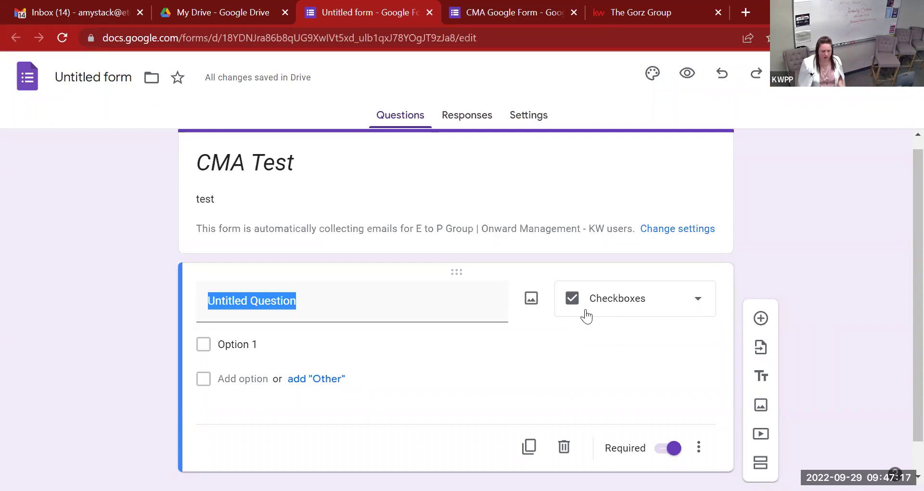
# Turn the untitled question into a required Short answer question titled "Name"
pyautogui.click(638, 315)
pyautogui.click(655, 94)
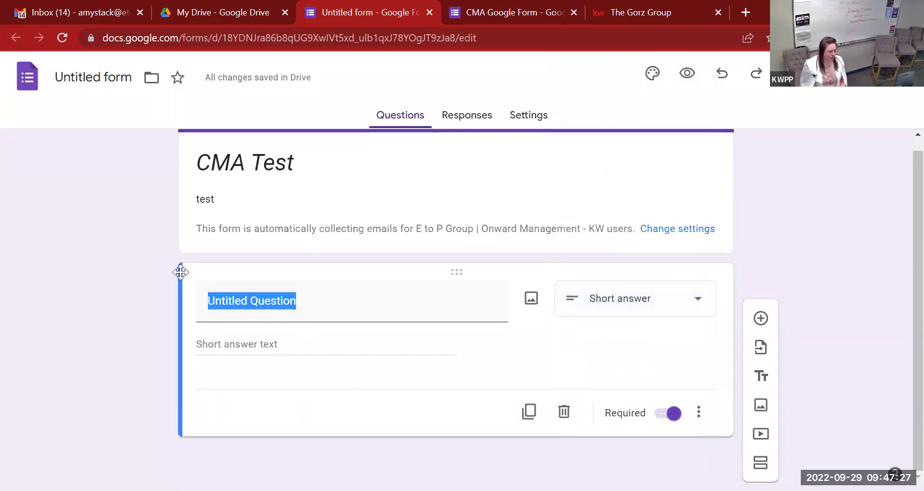
pyautogui.click(278, 310)
pyautogui.write('Name')
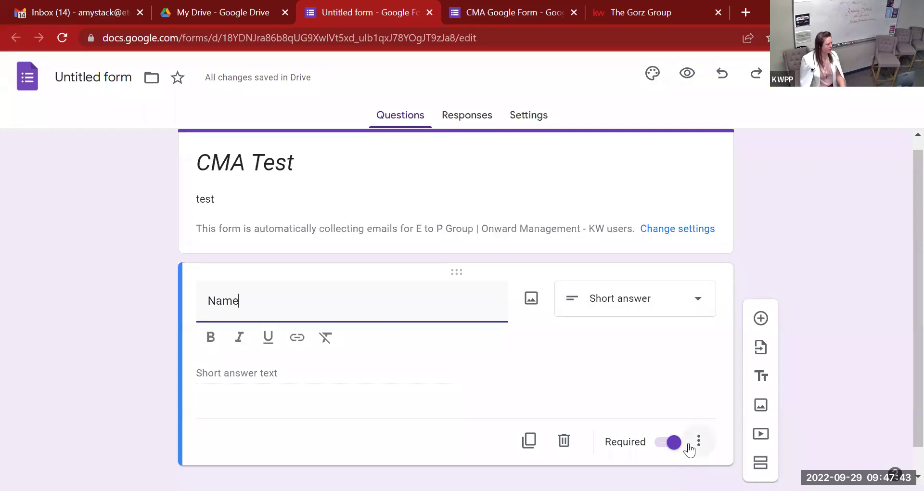
pyautogui.click(671, 442)
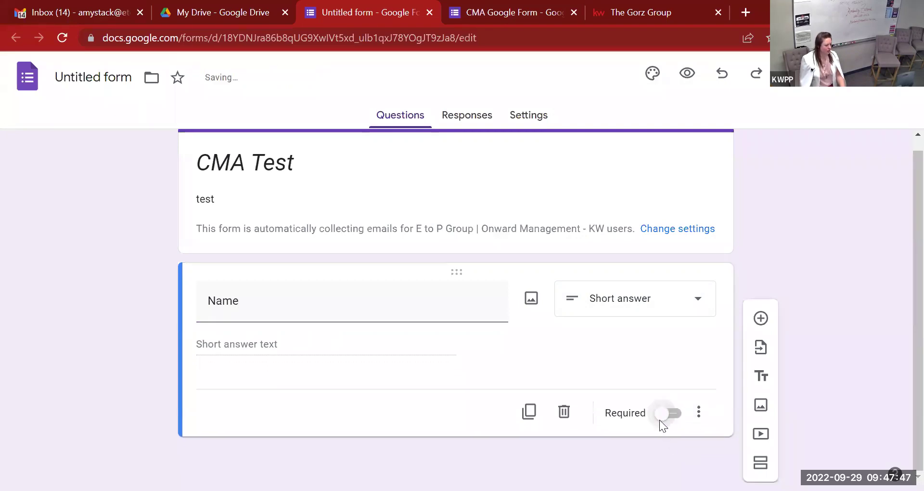
pyautogui.click(667, 414)
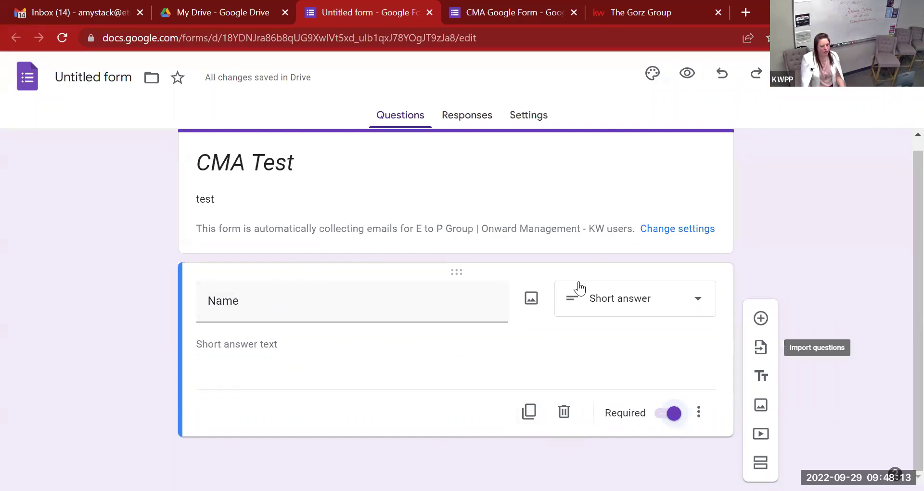
# Duplicate the Name question and retitle the copy "phone number"
pyautogui.click(527, 418)
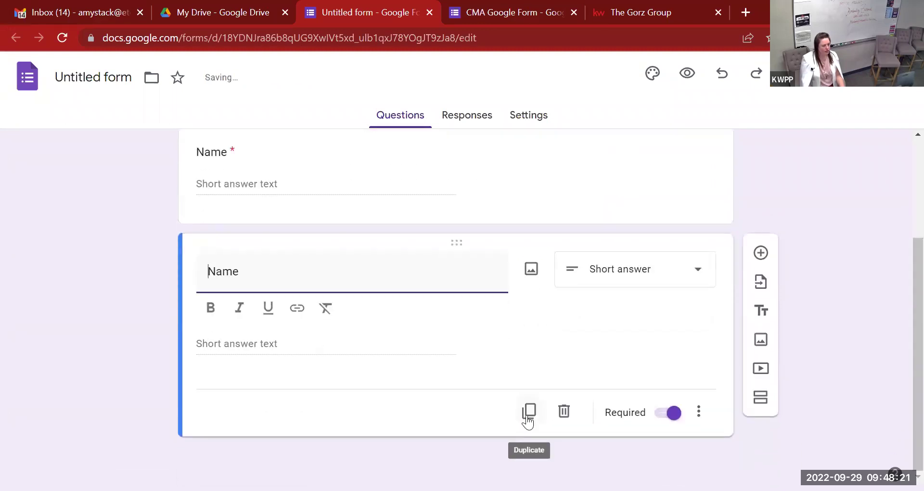
pyautogui.scroll(3, 529, 414)
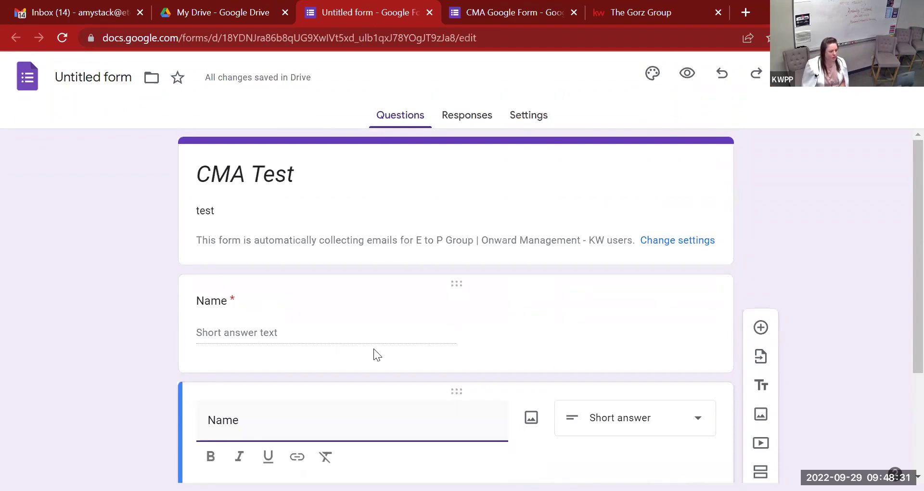
pyautogui.scroll(-3, 391, 388)
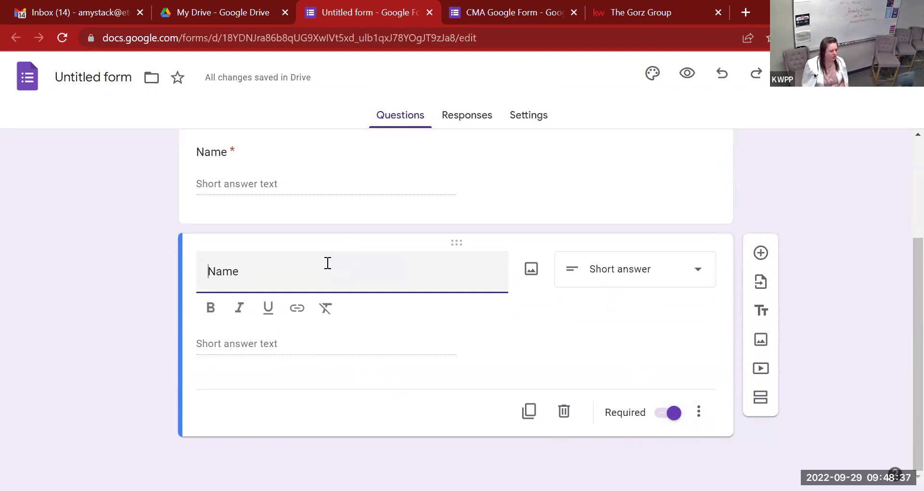
pyautogui.doubleClick(327, 263)
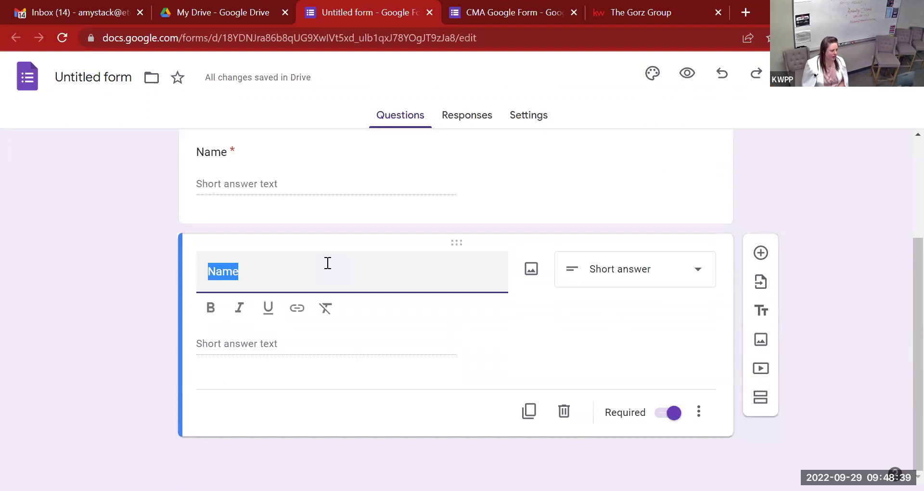
pyautogui.write('phone number')
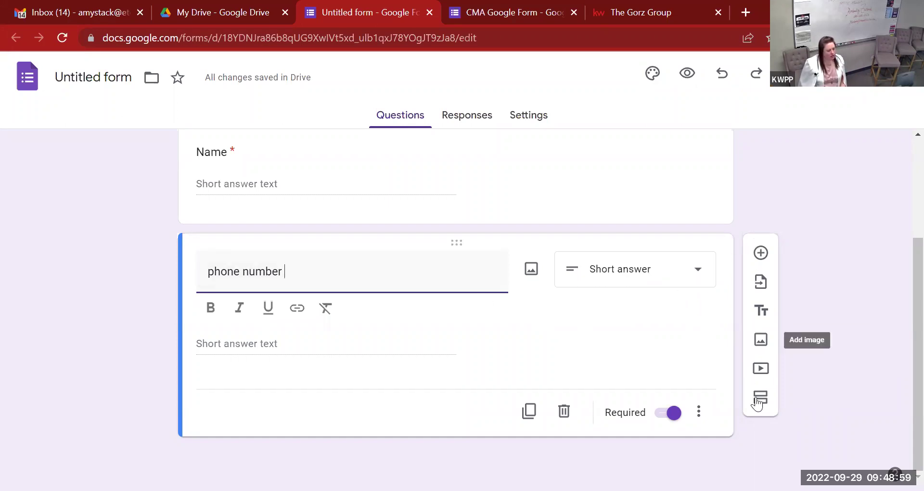
# Add a new blank question below the phone number question and look over the form so far
pyautogui.click(764, 254)
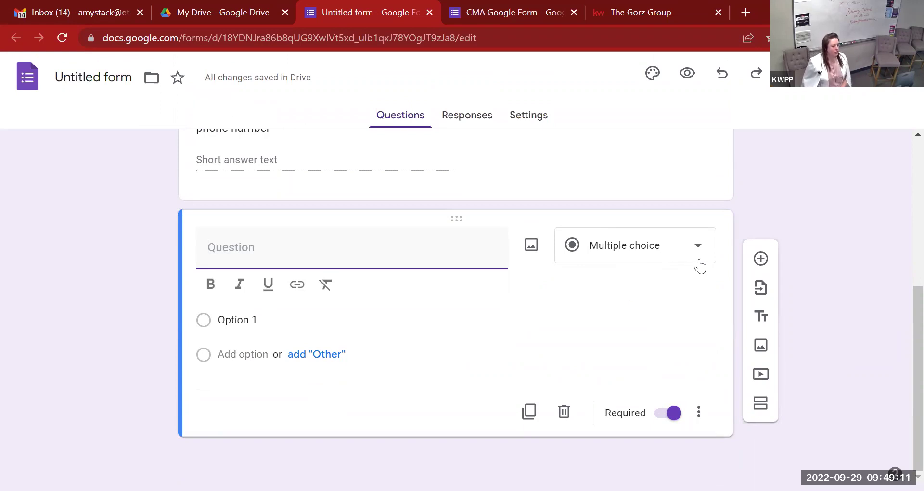
pyautogui.scroll(4, 528, 283)
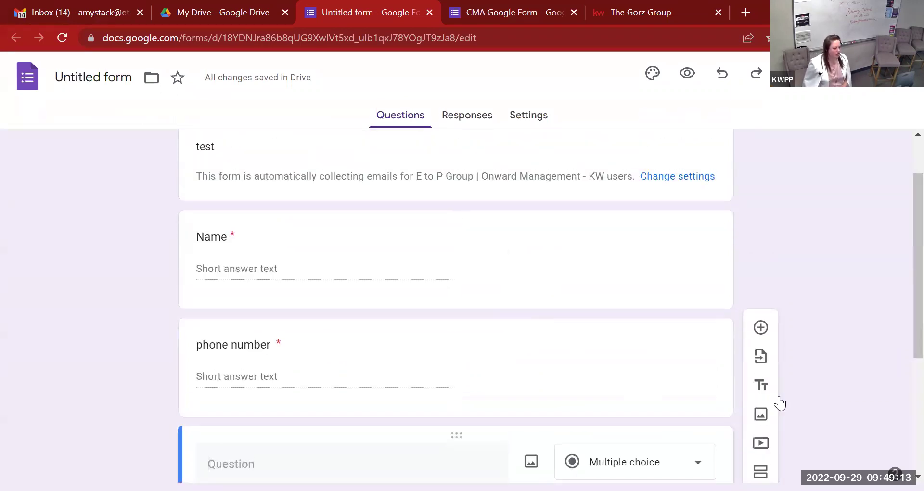
pyautogui.scroll(-4, 718, 355)
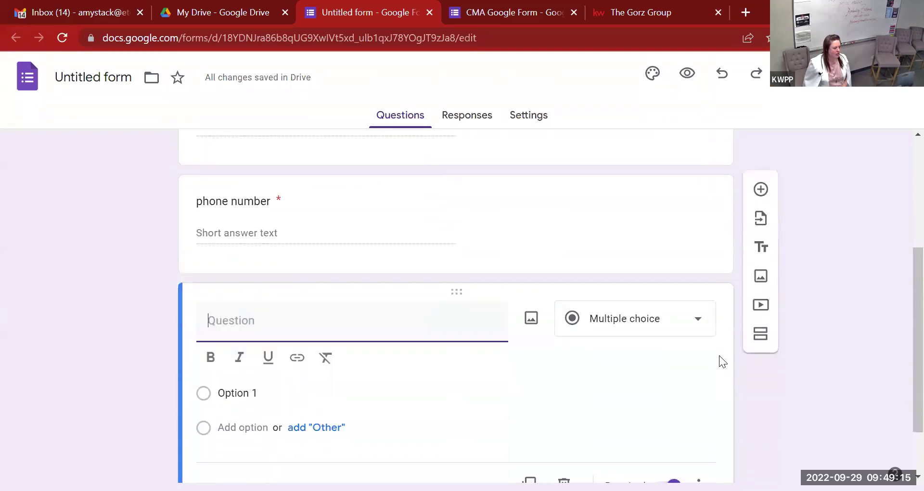
pyautogui.scroll(5, 719, 355)
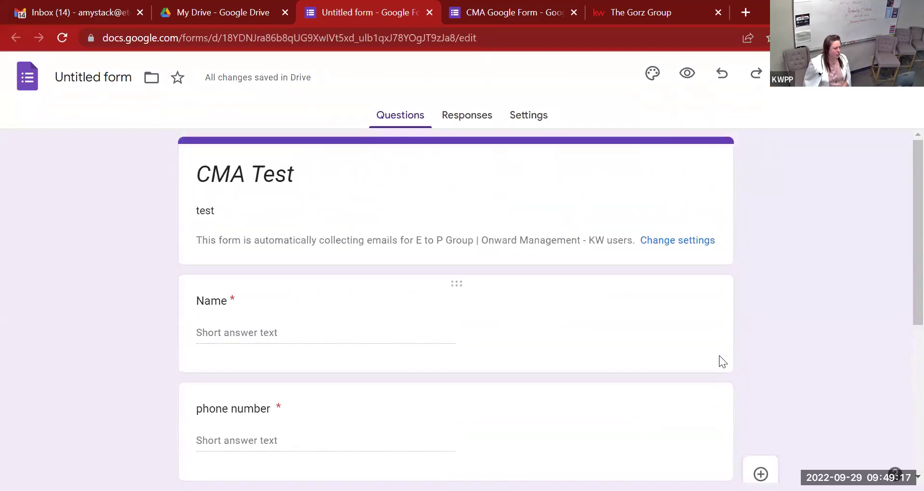
# Examine the property, bedroom and bathroom questions of the existing CMA form, both in its live view and in its editor
pyautogui.scroll(-5, 718, 355)
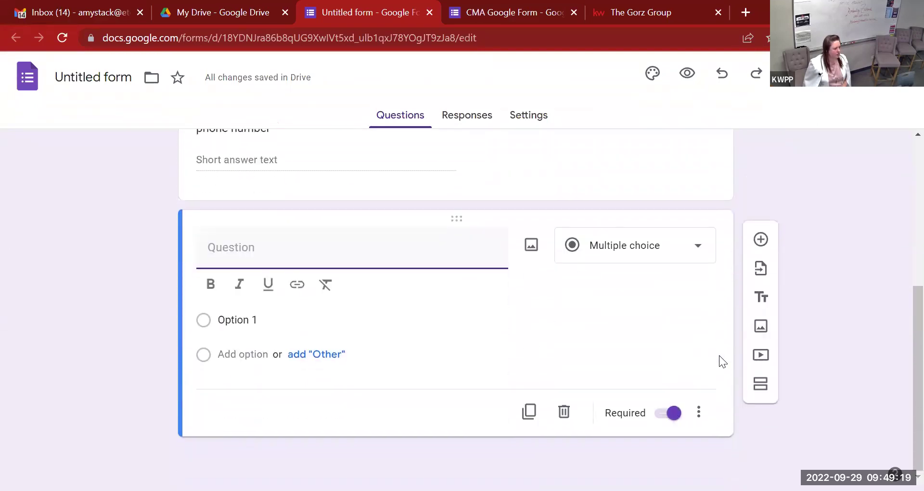
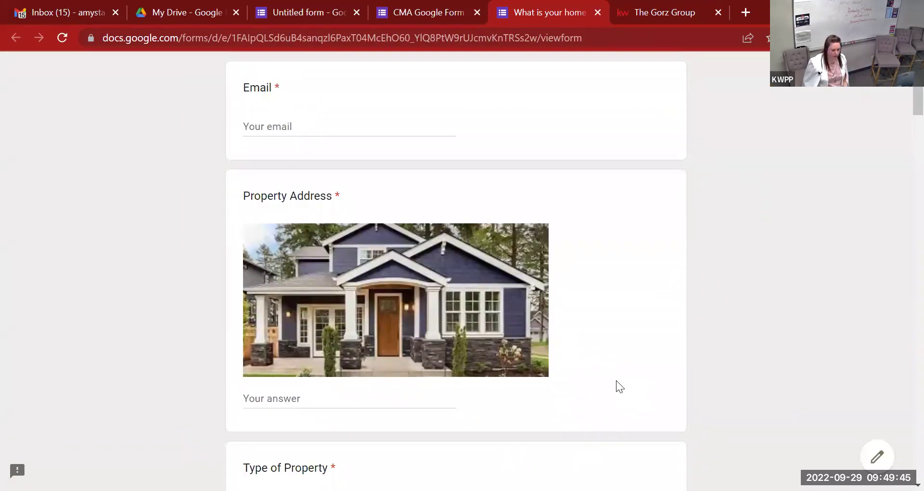
pyautogui.scroll(-4, 616, 381)
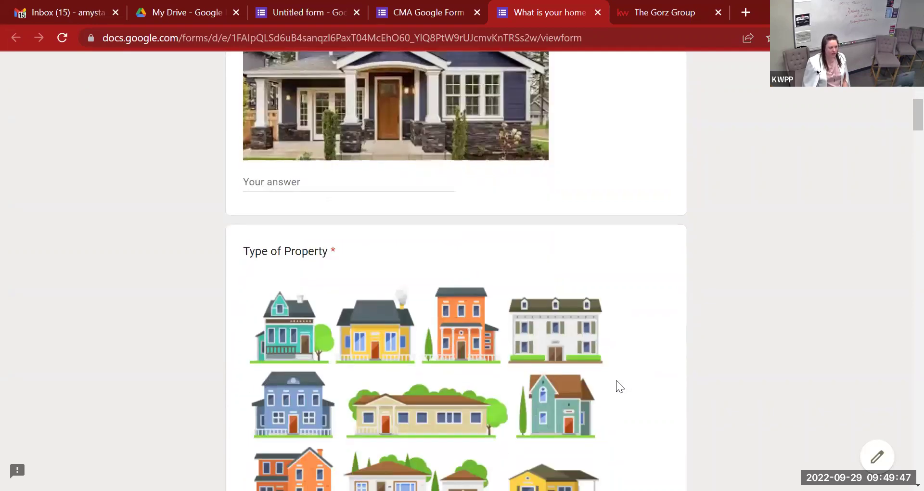
pyautogui.scroll(-2, 616, 380)
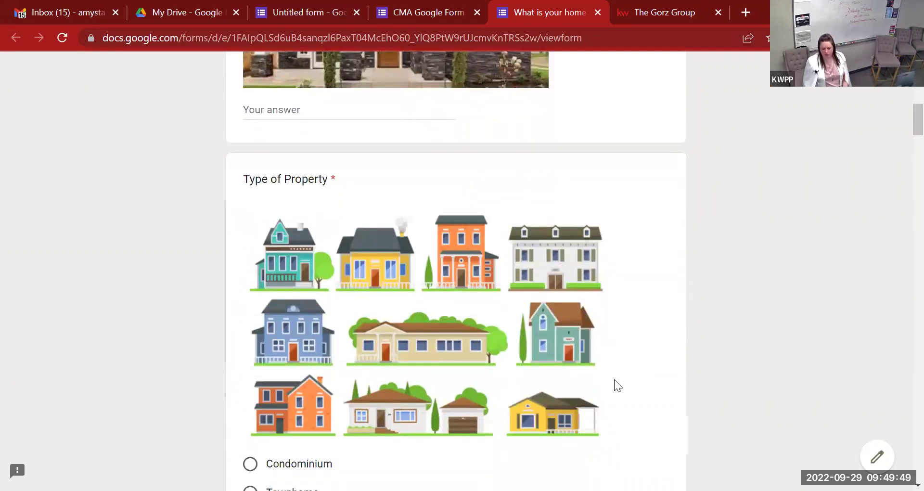
pyautogui.scroll(-9, 615, 379)
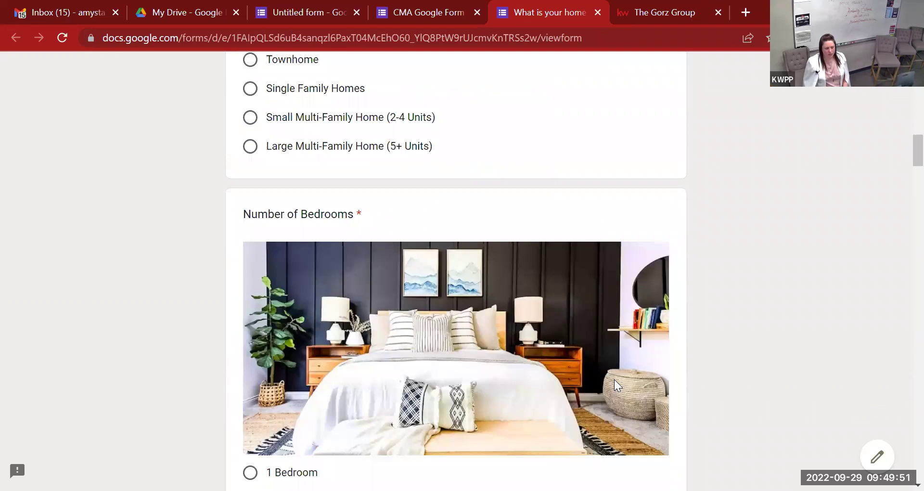
pyautogui.scroll(-5, 614, 379)
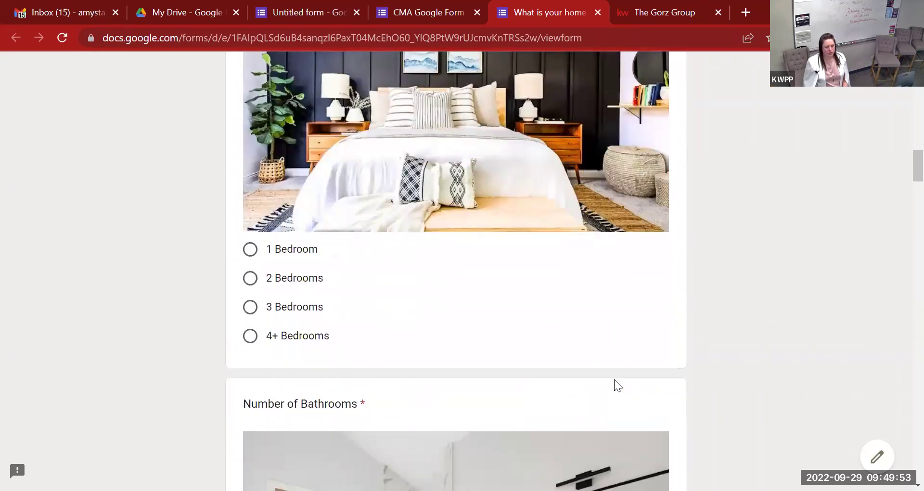
pyautogui.scroll(-4, 614, 379)
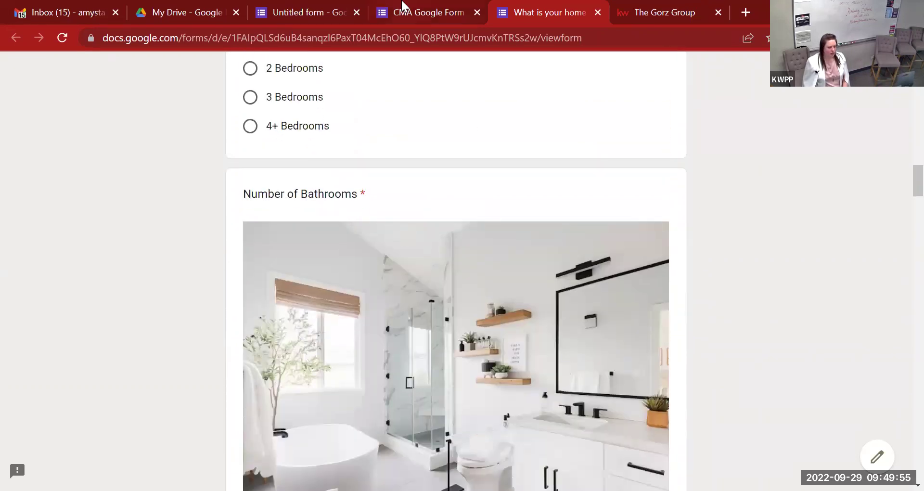
pyautogui.click(305, 12)
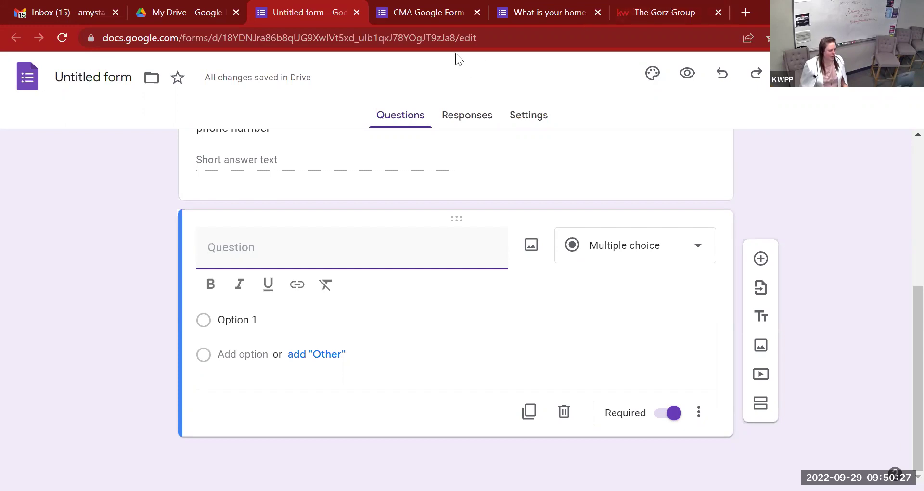
pyautogui.click(446, 14)
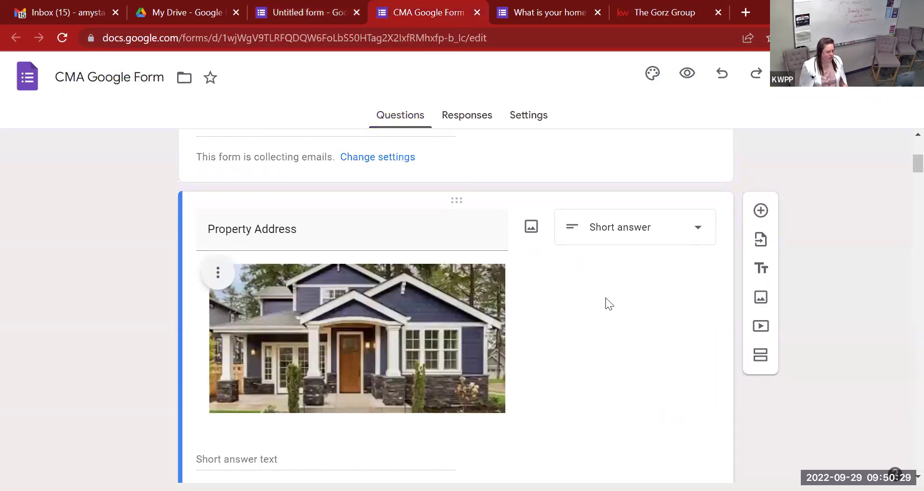
pyautogui.scroll(-9, 605, 297)
pyautogui.scroll(-17, 606, 297)
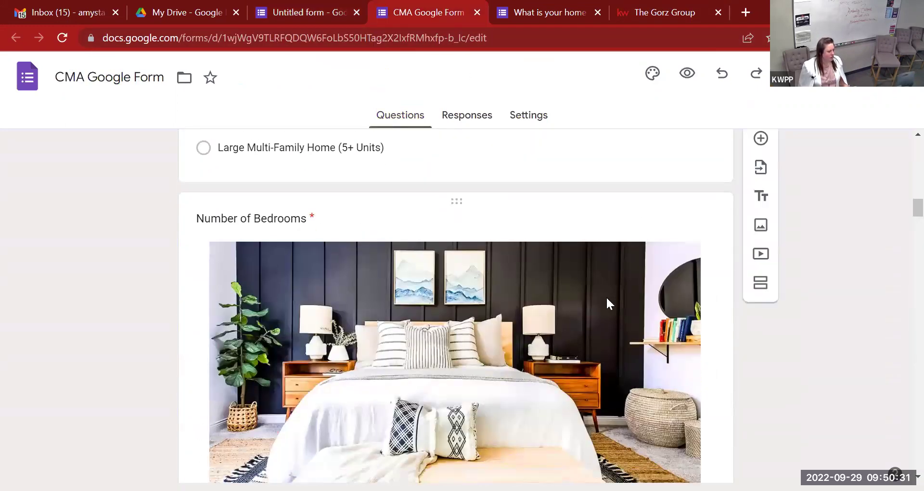
pyautogui.scroll(-9, 606, 297)
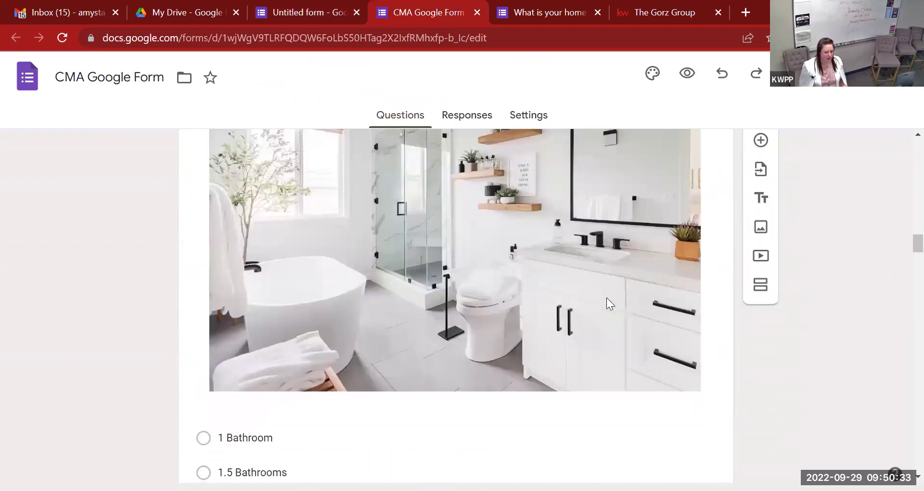
pyautogui.scroll(5, 565, 260)
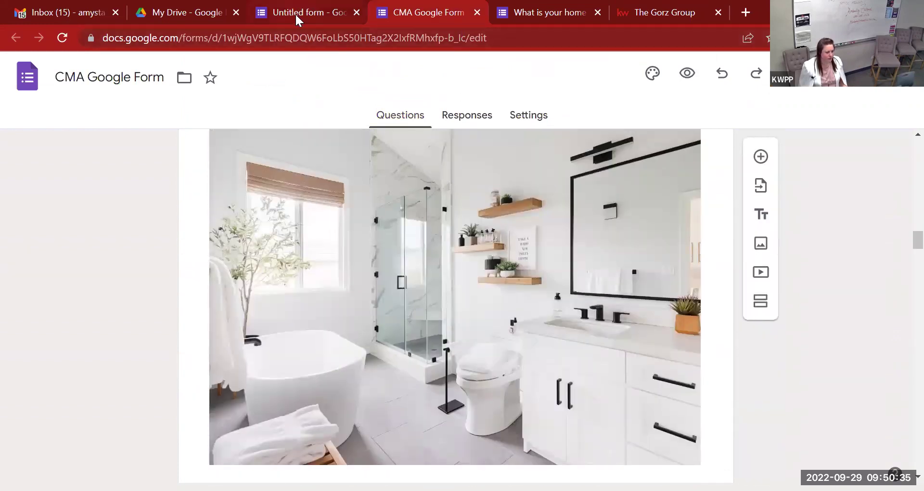
# In the untitled form, title the blank multiple-choice question "bedroom" and name its first option "1 bed"
pyautogui.click(297, 15)
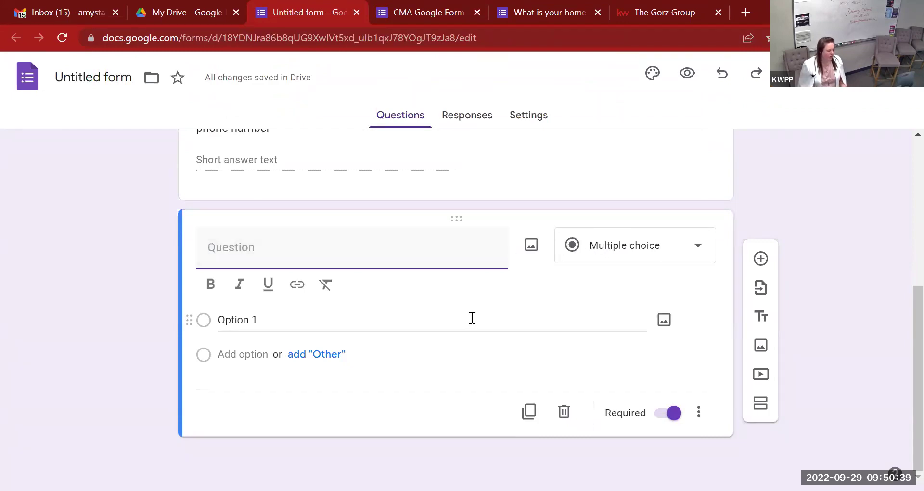
pyautogui.scroll(2, 453, 337)
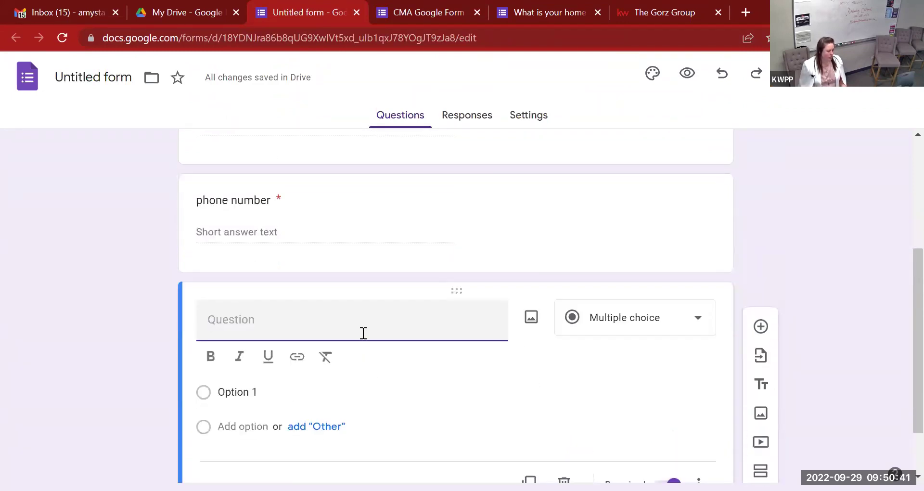
pyautogui.write('bedroom')
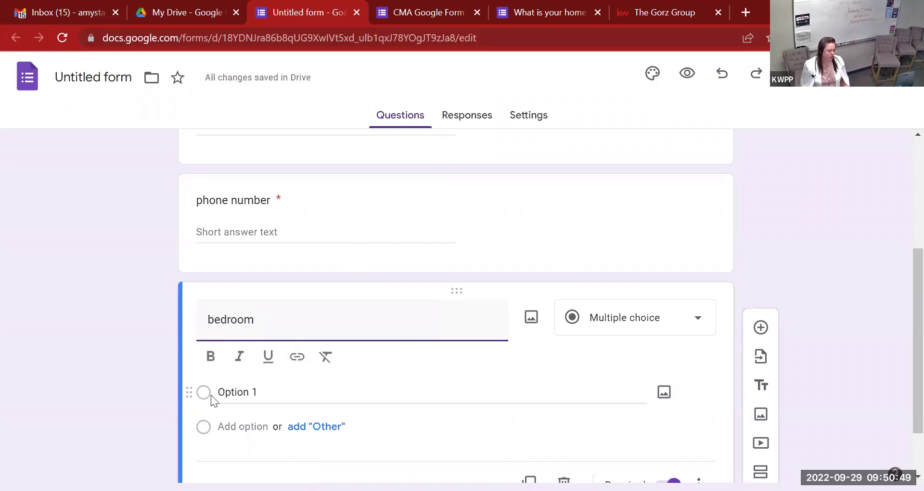
pyautogui.scroll(-1, 294, 404)
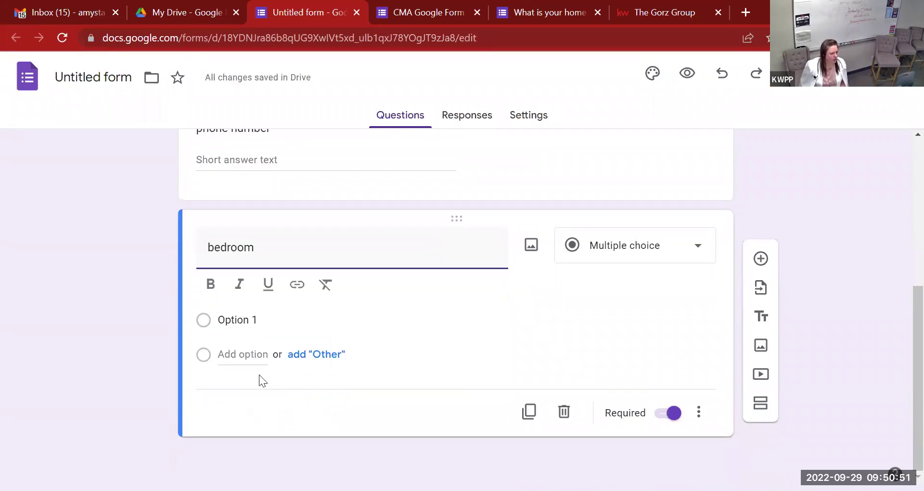
pyautogui.click(233, 320)
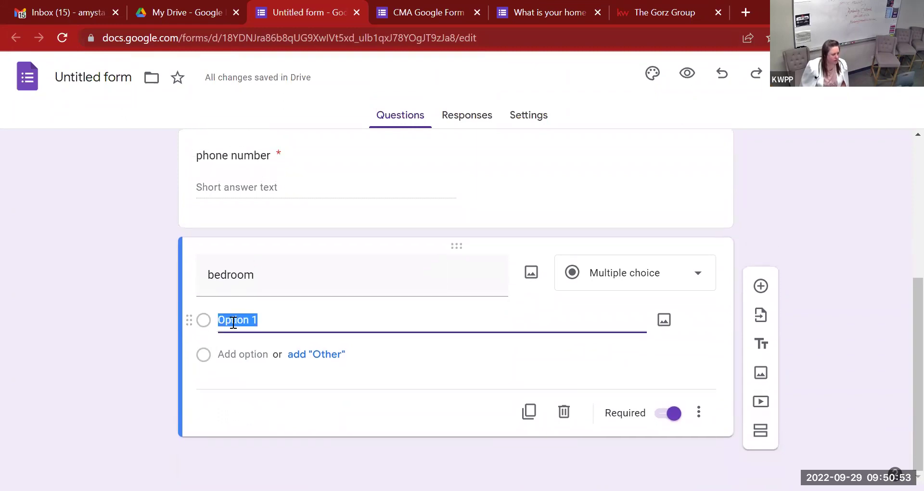
pyautogui.write('1 be')
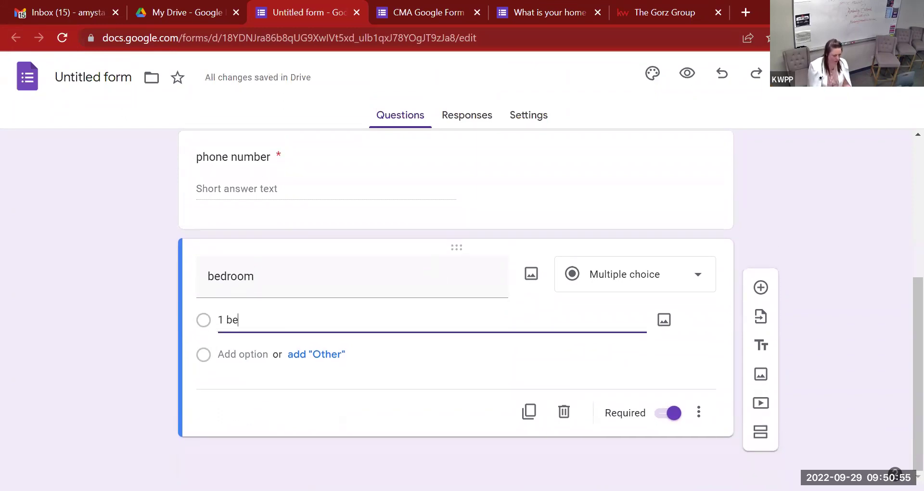
pyautogui.write('d')
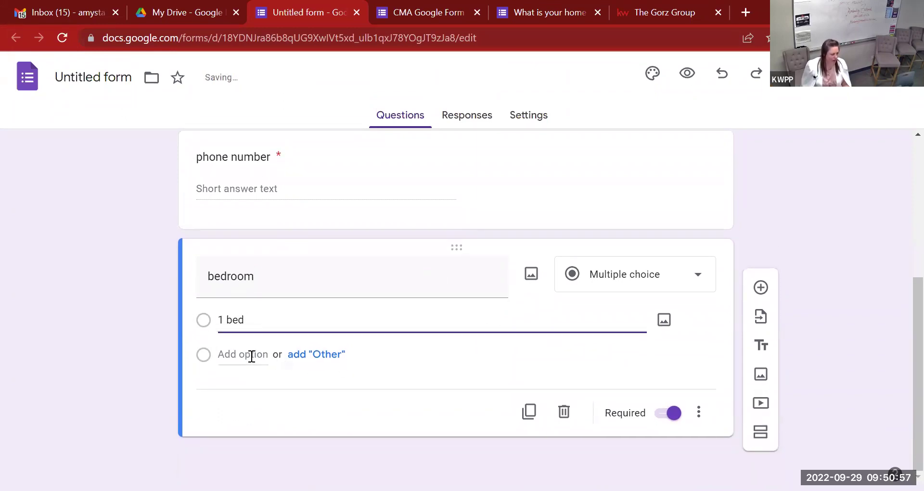
# Add the options "2 Bed" and "3 Bed" plus an "Other" choice to the bedroom question
pyautogui.click(317, 354)
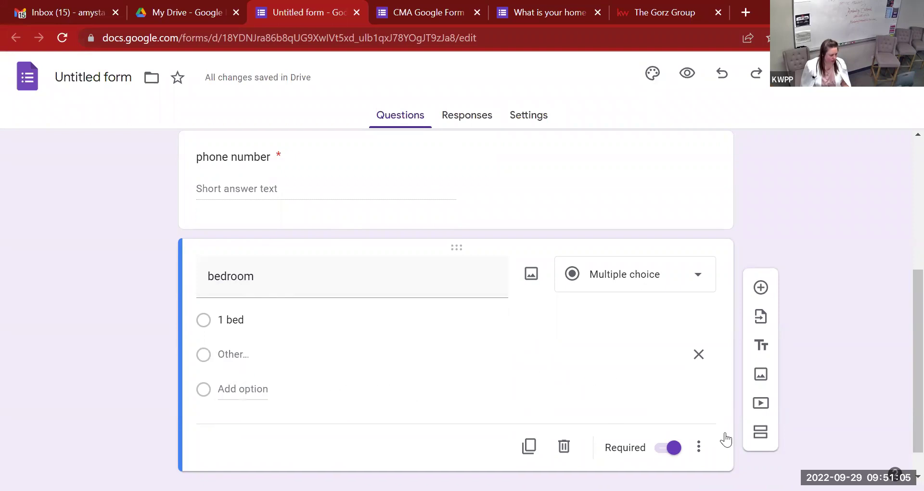
pyautogui.click(699, 354)
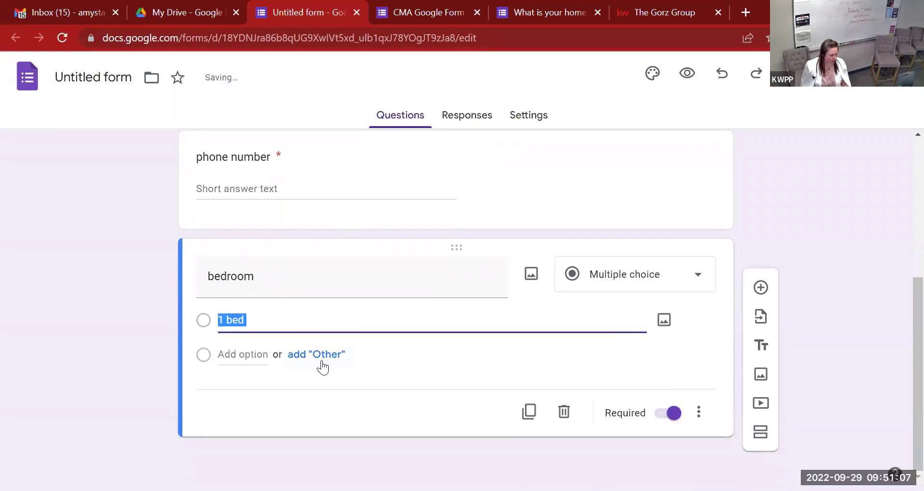
pyautogui.click(240, 355)
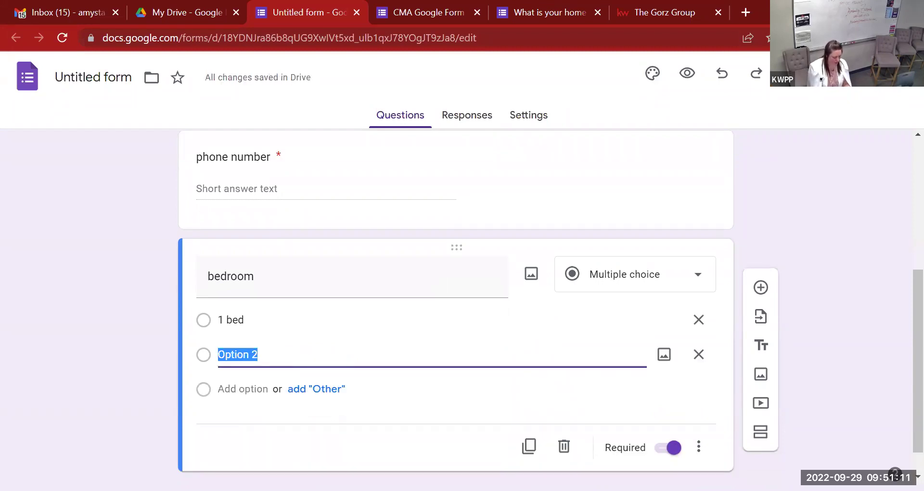
pyautogui.write('2 Bed')
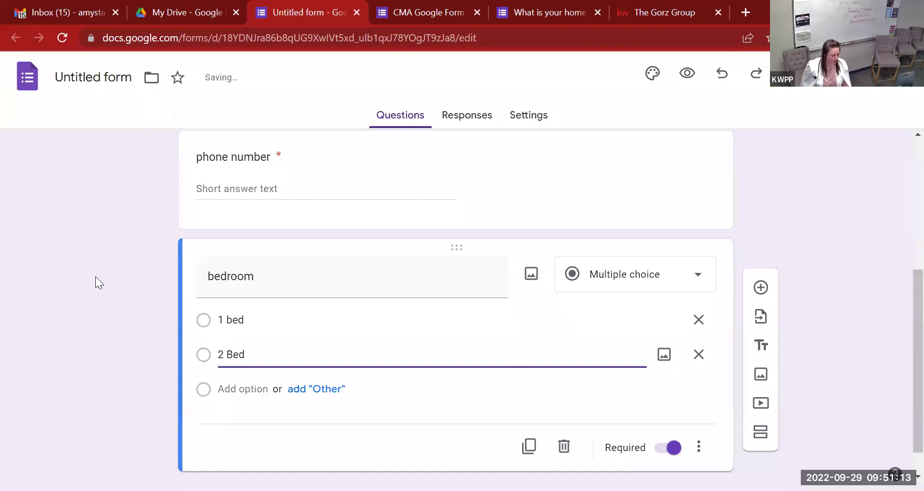
pyautogui.click(240, 390)
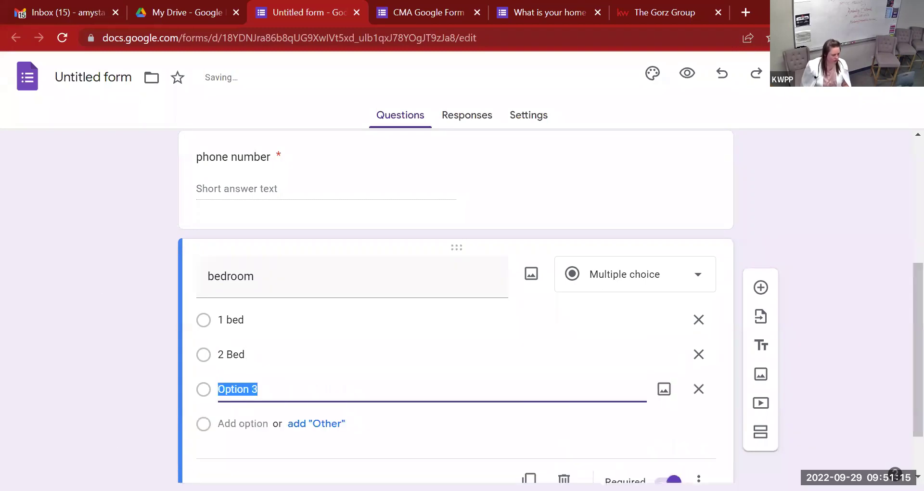
pyautogui.write('3 Bed')
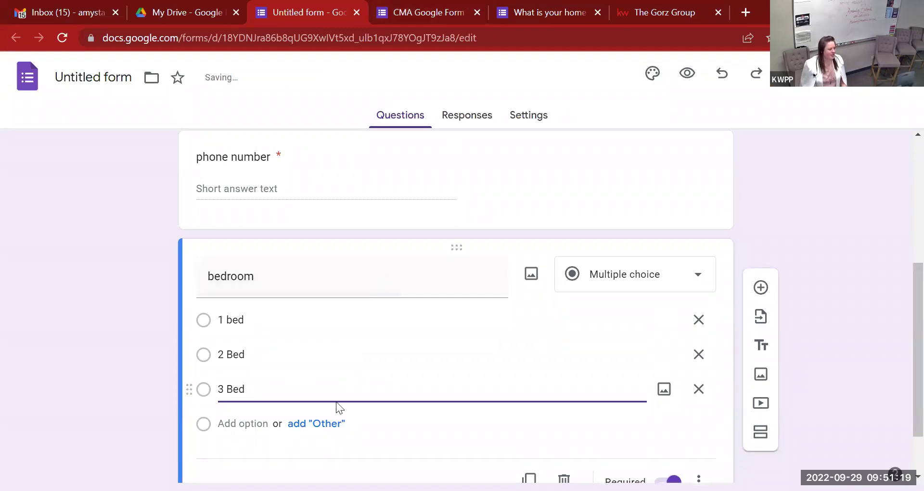
pyautogui.click(311, 423)
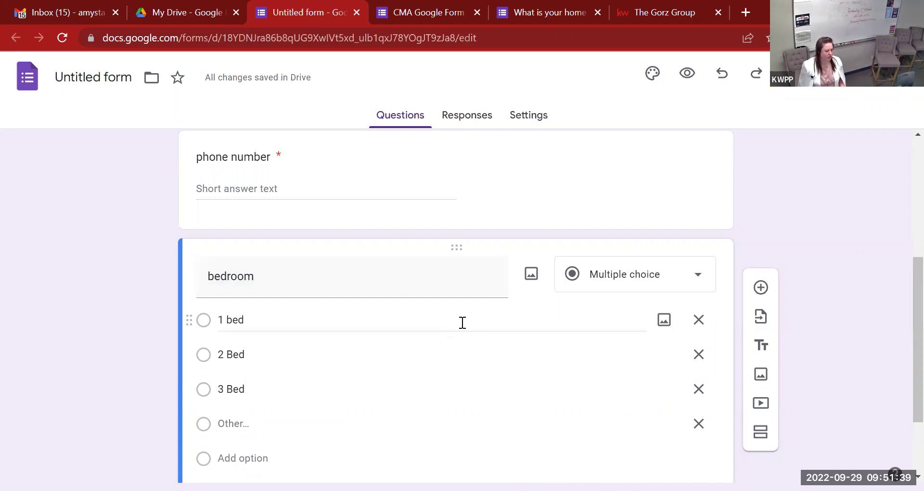
# Reword the bedroom question's title as "How many bedrooms does your home have/"
pyautogui.scroll(-2, 330, 268)
pyautogui.scroll(3, 305, 320)
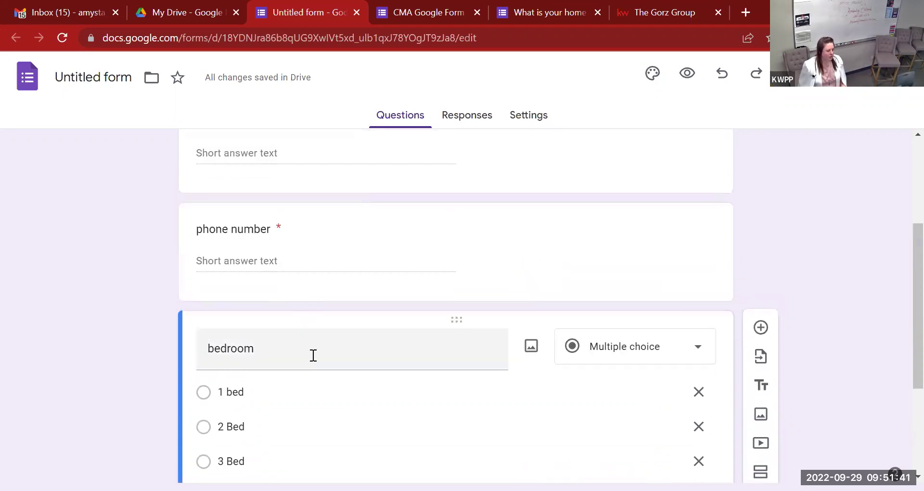
pyautogui.scroll(-2, 310, 347)
pyautogui.doubleClick(245, 275)
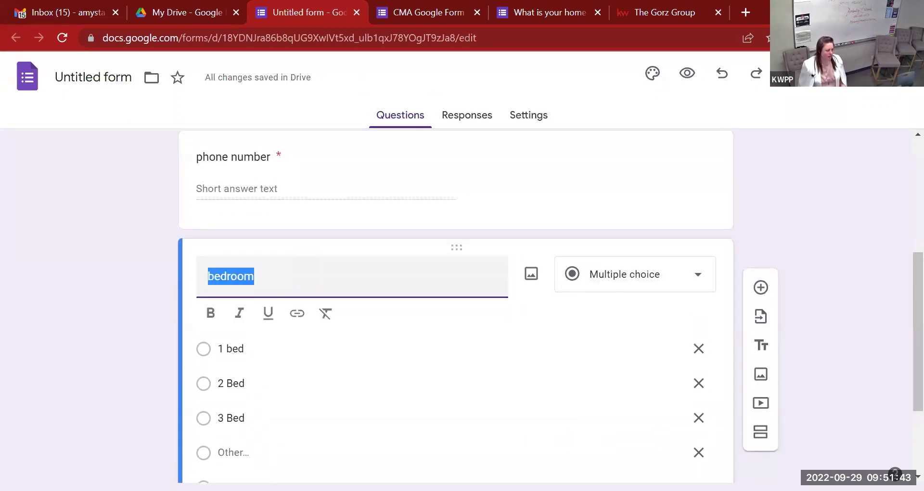
pyautogui.click(208, 276)
pyautogui.write('How many')
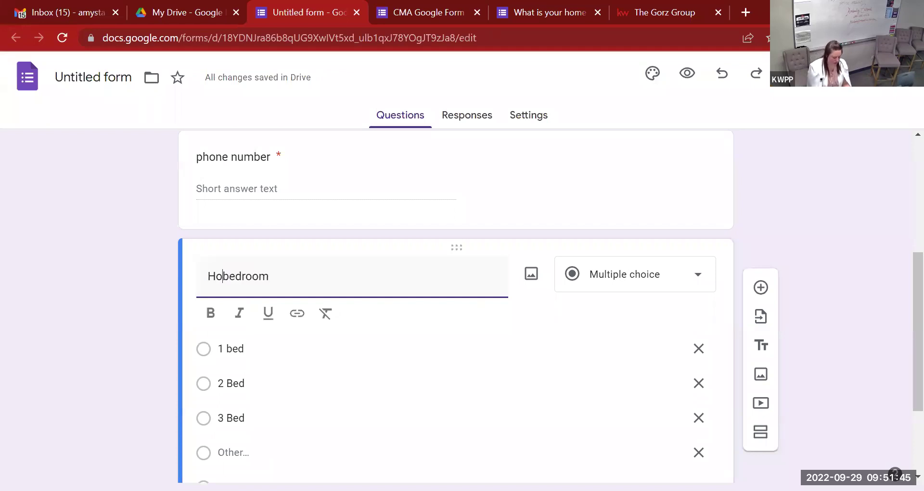
pyautogui.click(288, 275)
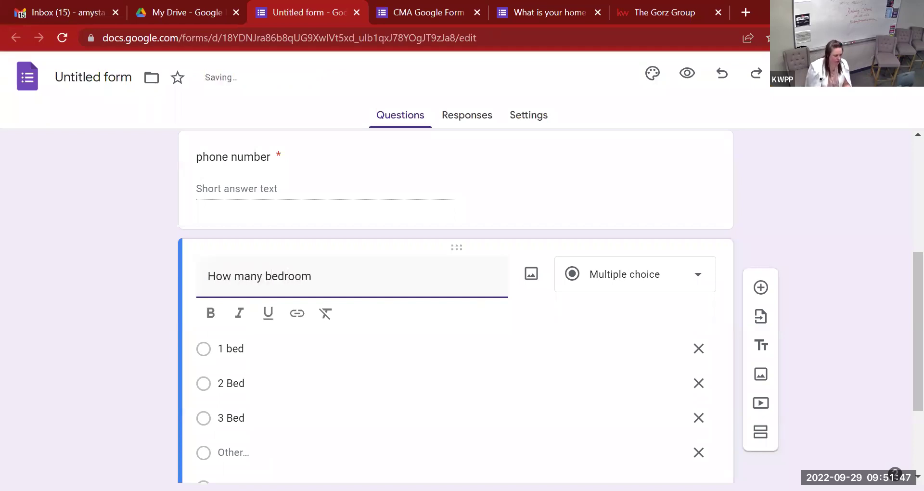
pyautogui.write('doe')
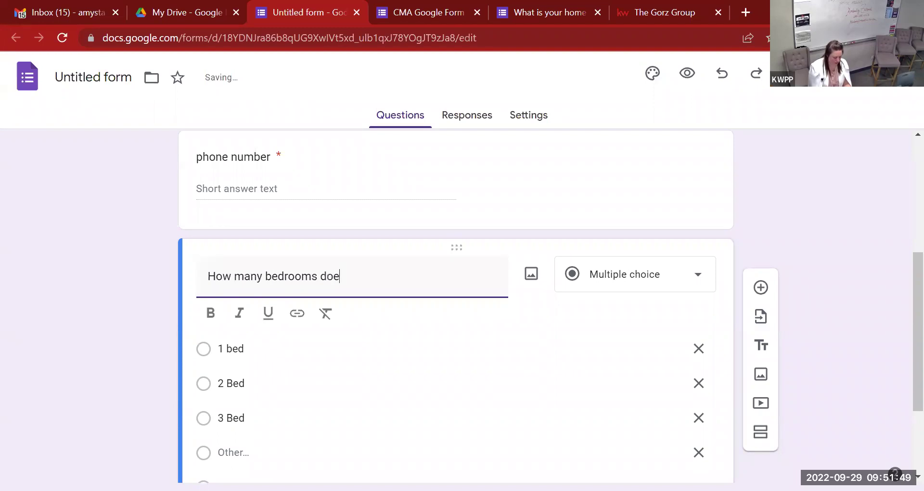
pyautogui.write('s your home hae?')
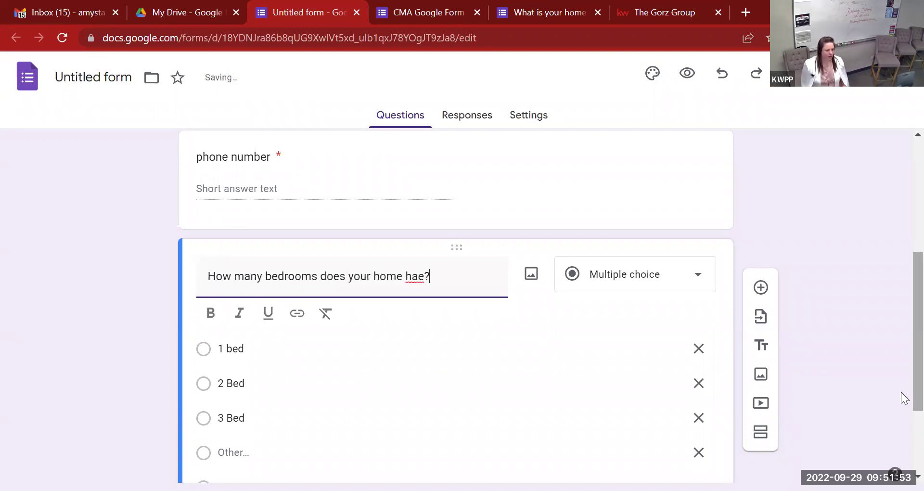
pyautogui.press('BackSpace')
pyautogui.press('BackSpace')
pyautogui.press('BackSpace')
pyautogui.write('ave/')
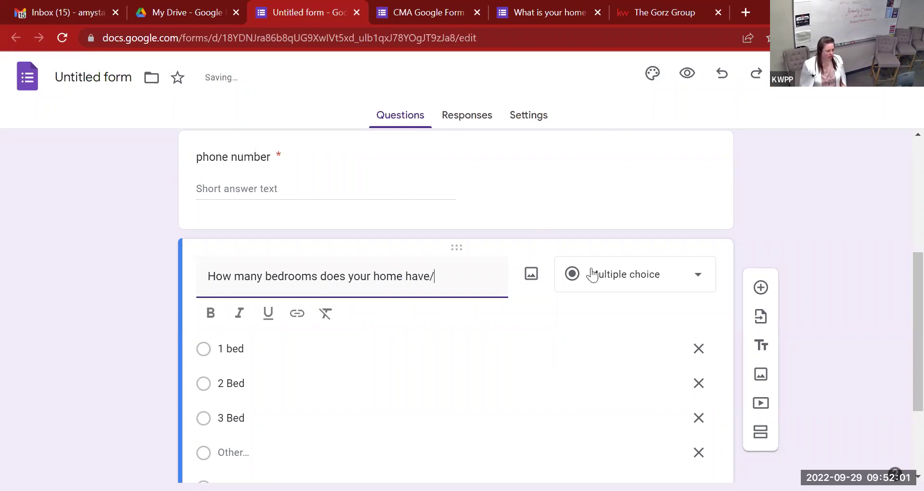
# Add the picture "image (12)" from the Downloads folder to the bedroom question and check how it sits above the options
pyautogui.click(531, 275)
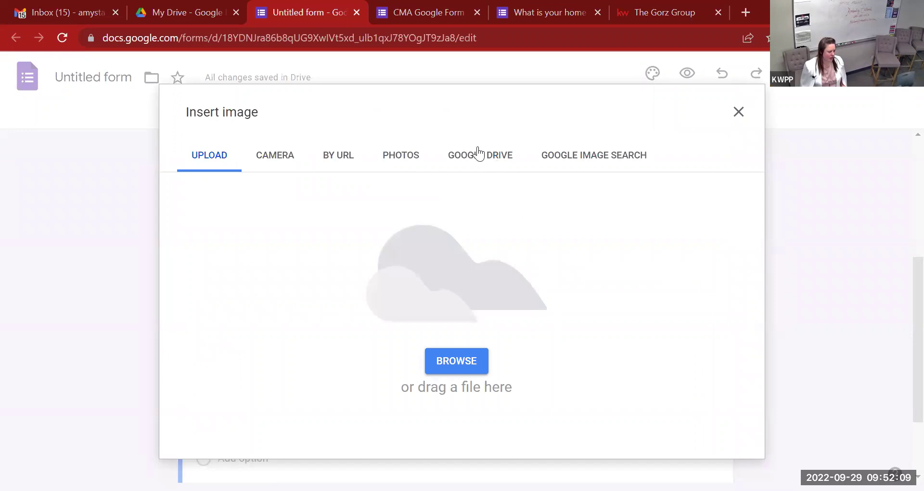
pyautogui.click(470, 361)
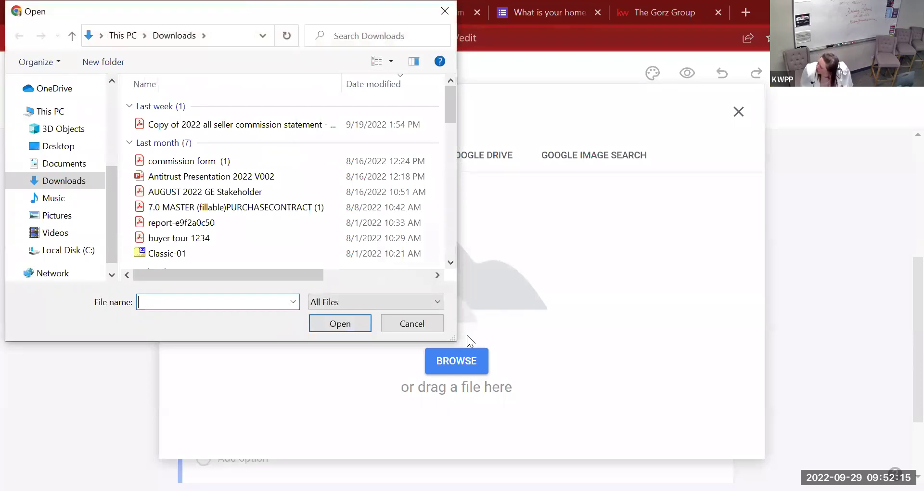
pyautogui.scroll(-15, 259, 176)
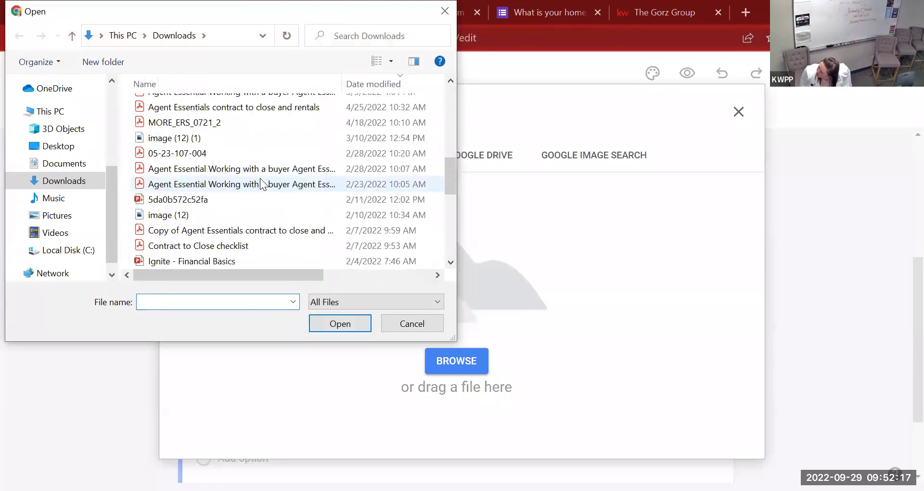
pyautogui.scroll(2, 260, 183)
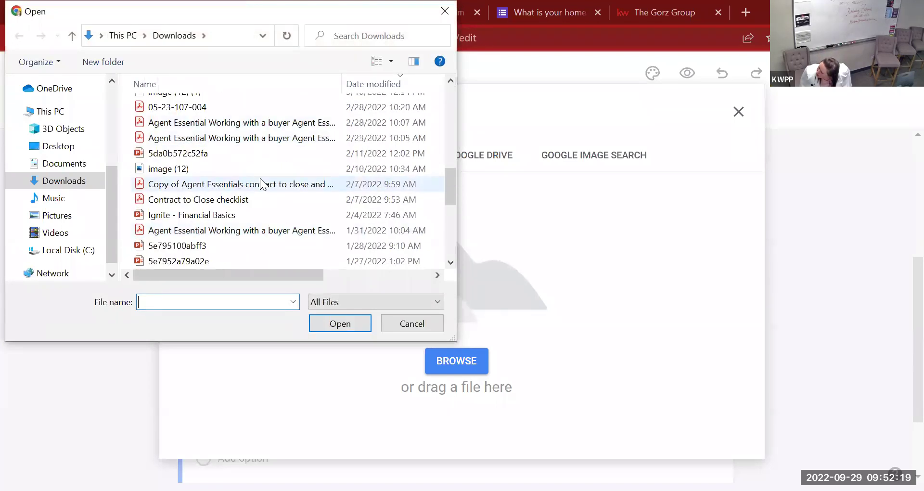
pyautogui.click(259, 169)
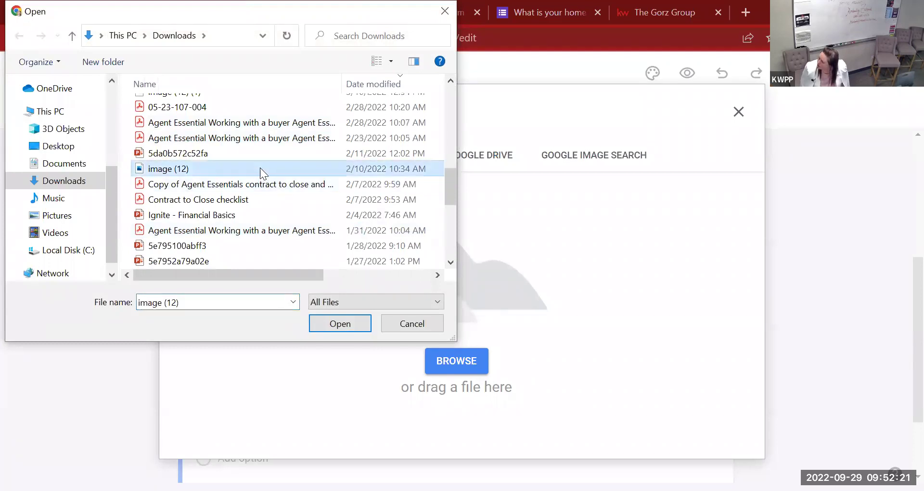
pyautogui.click(351, 325)
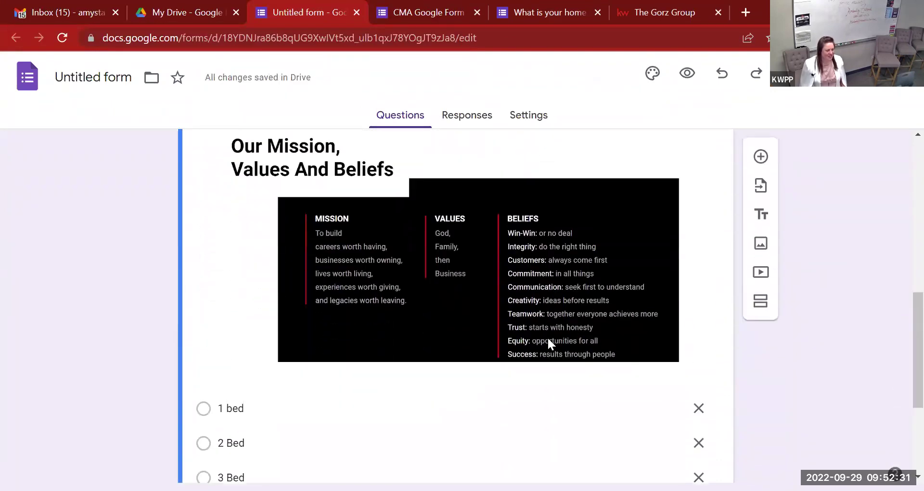
pyautogui.scroll(-2, 562, 341)
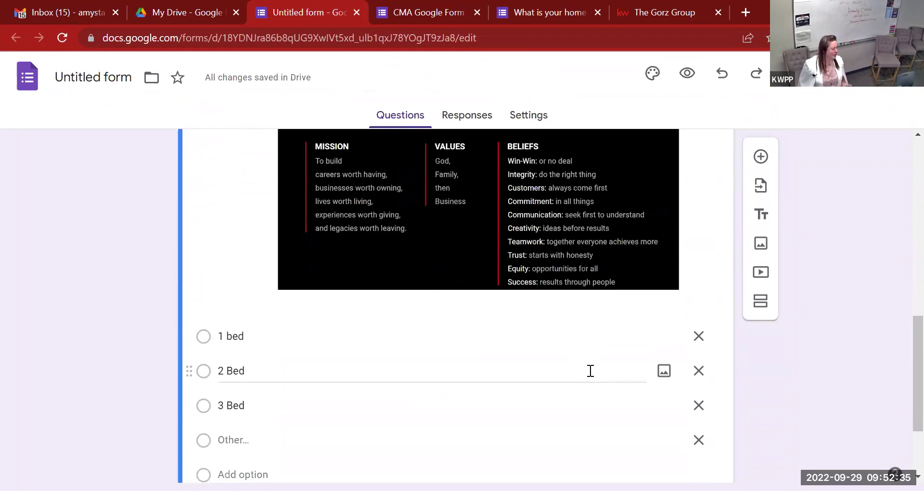
pyautogui.scroll(-3, 528, 305)
pyautogui.scroll(6, 528, 303)
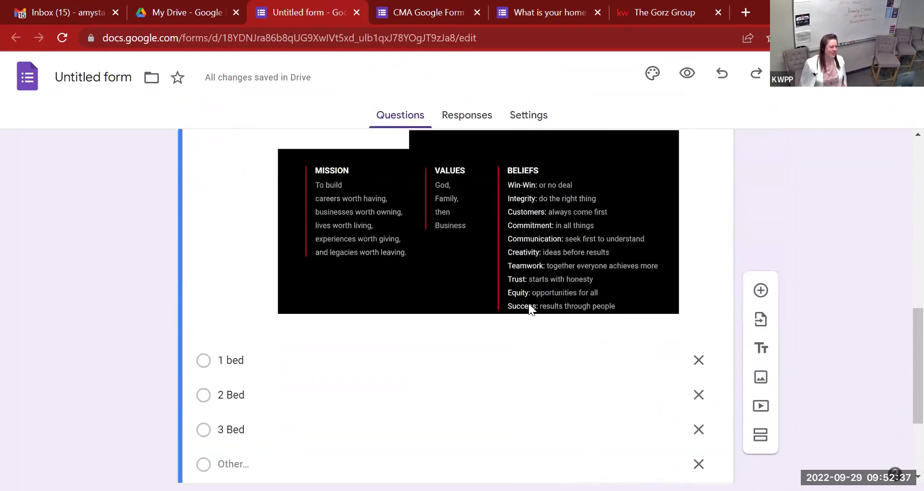
pyautogui.scroll(-2, 528, 307)
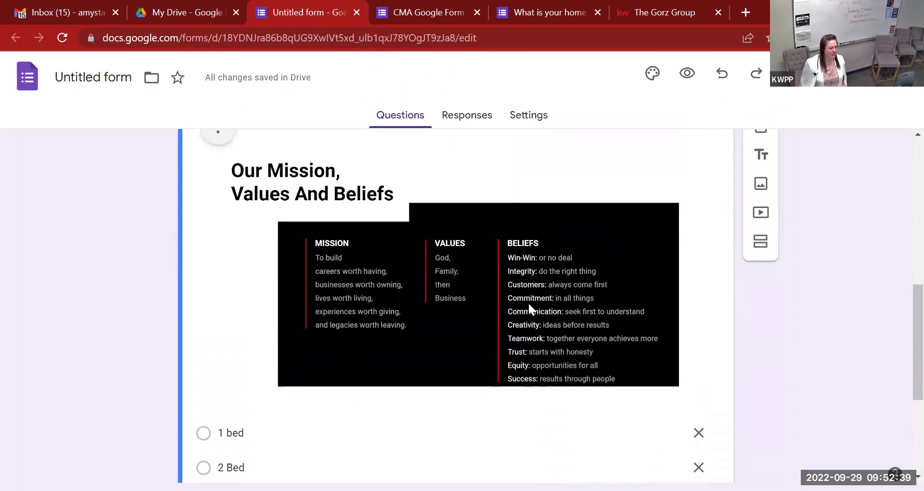
# Examine the illustrated "Number of Bathrooms" question and its options in the existing form's live view, and return to the untitled form
pyautogui.click(520, 10)
pyautogui.scroll(-2, 640, 251)
pyautogui.scroll(-3, 645, 254)
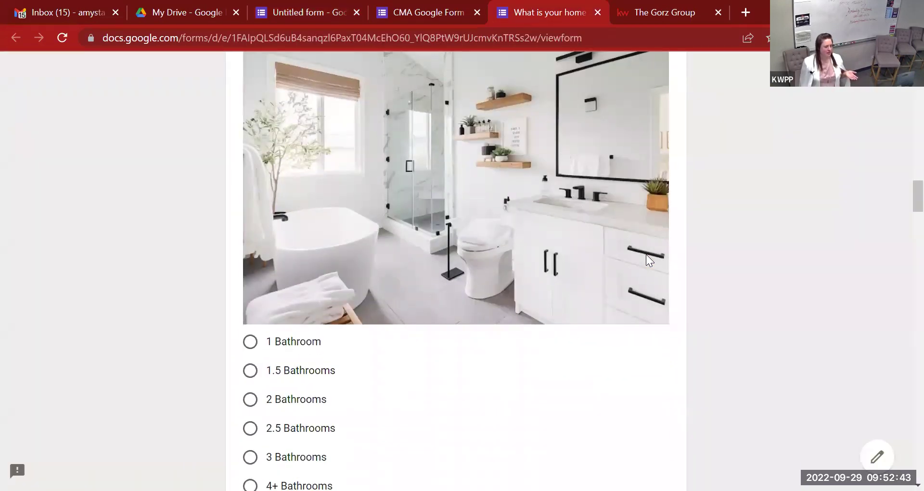
pyautogui.scroll(-2, 645, 254)
pyautogui.scroll(4, 645, 252)
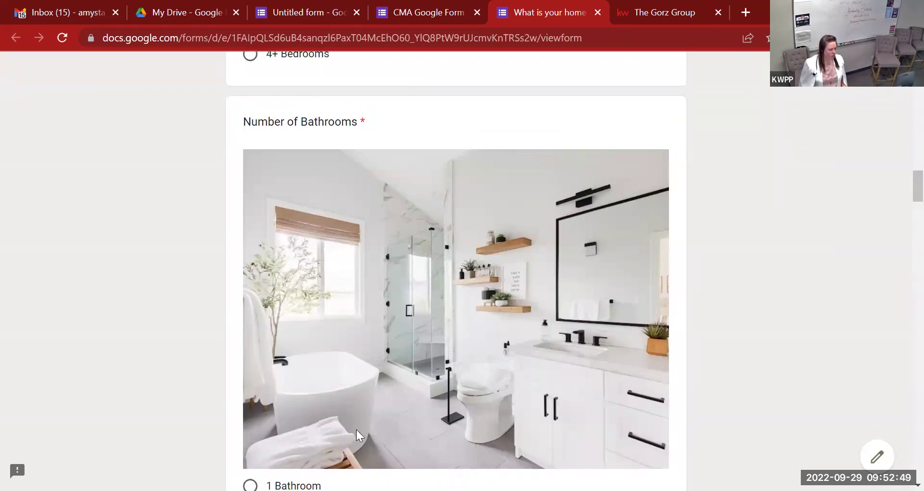
pyautogui.scroll(-5, 339, 337)
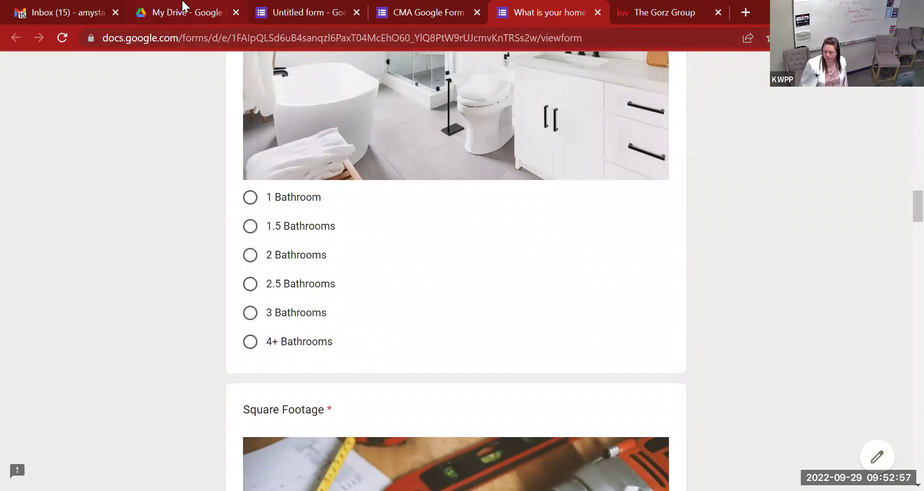
pyautogui.click(414, 10)
pyautogui.click(282, 7)
# Remove the "Other" choice from the bedroom question and add it back below "3 Bed"
pyautogui.scroll(2, 246, 244)
pyautogui.scroll(-5, 250, 247)
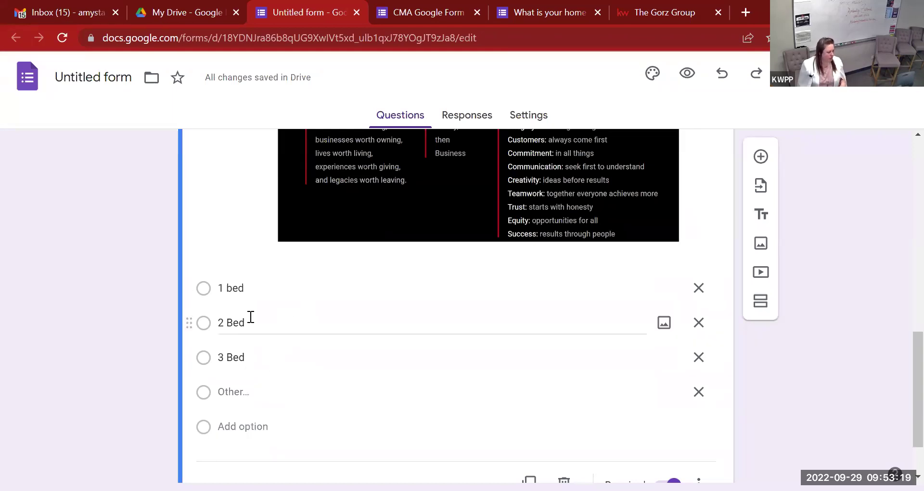
pyautogui.scroll(2, 274, 296)
pyautogui.scroll(-1, 274, 296)
pyautogui.scroll(-2, 273, 301)
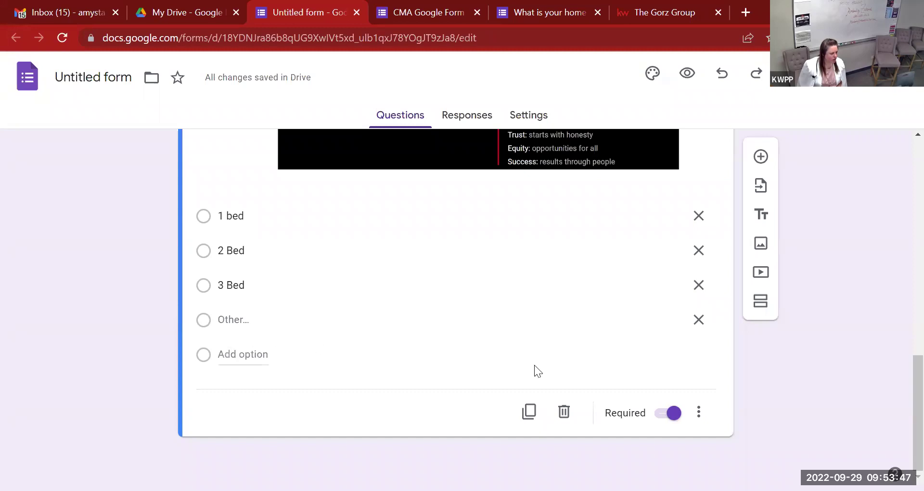
pyautogui.click(697, 320)
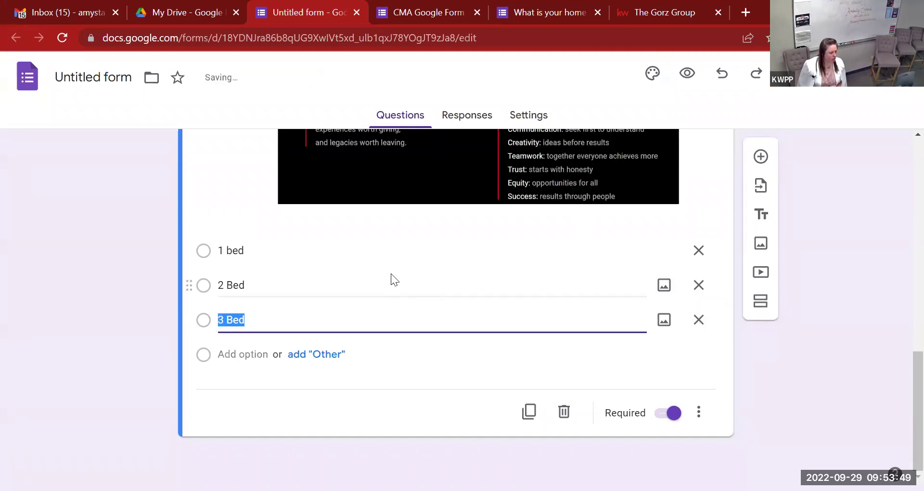
pyautogui.scroll(4, 391, 274)
pyautogui.scroll(-3, 366, 260)
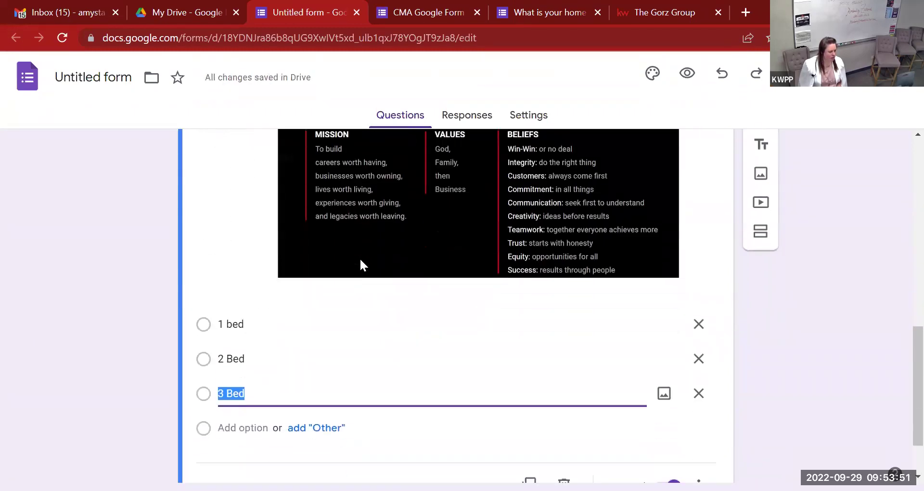
pyautogui.scroll(4, 543, 217)
pyautogui.scroll(-5, 584, 296)
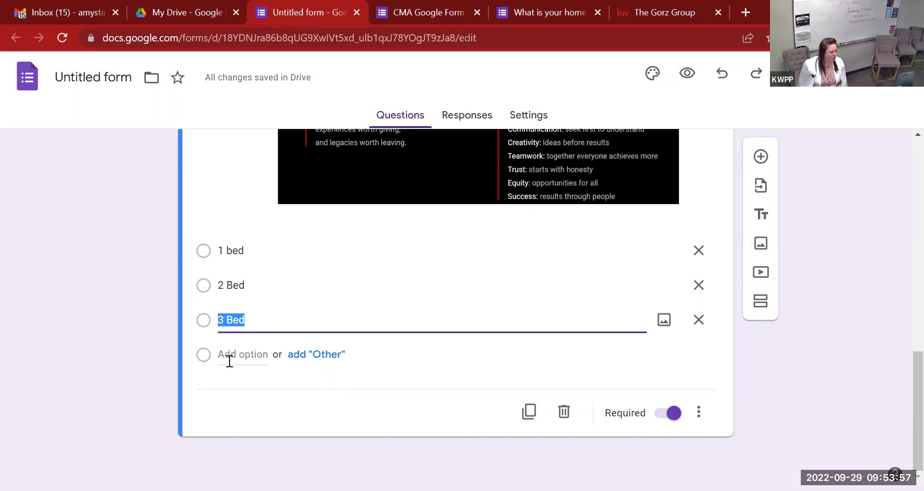
pyautogui.click(323, 359)
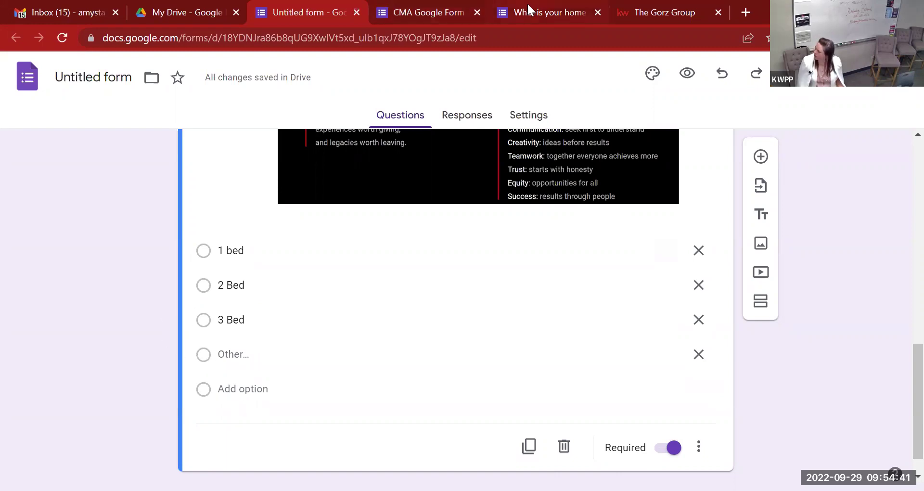
# Preview the form, try the bedroom question's "Other" choice with the sample answer "ghjdgh jdfhdfh", and close the preview
pyautogui.click(689, 74)
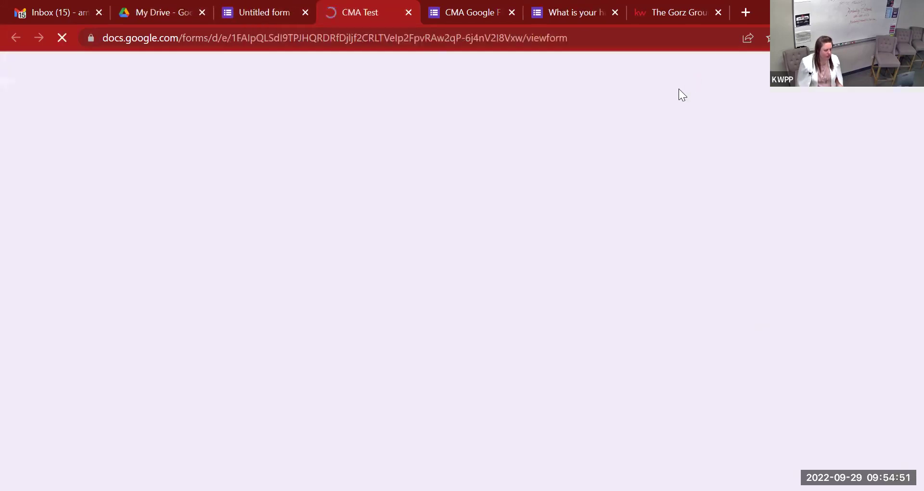
pyautogui.scroll(-6, 503, 175)
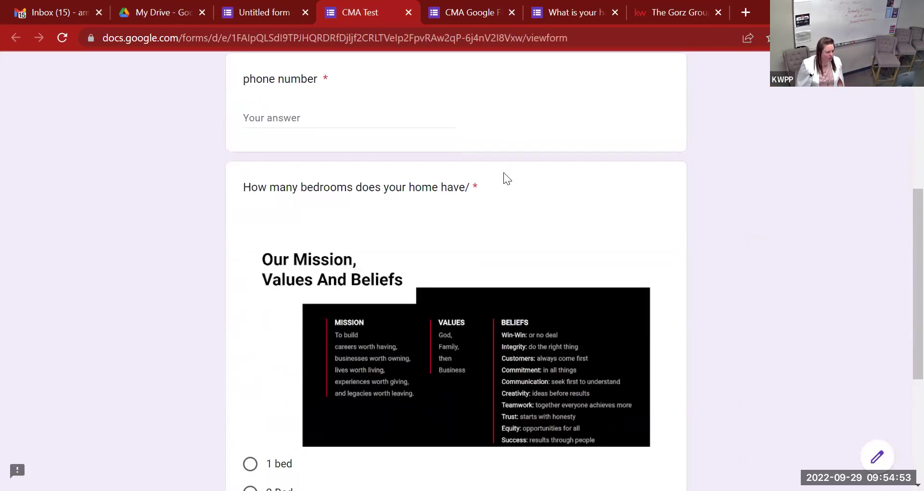
pyautogui.scroll(-5, 504, 172)
pyautogui.scroll(3, 436, 149)
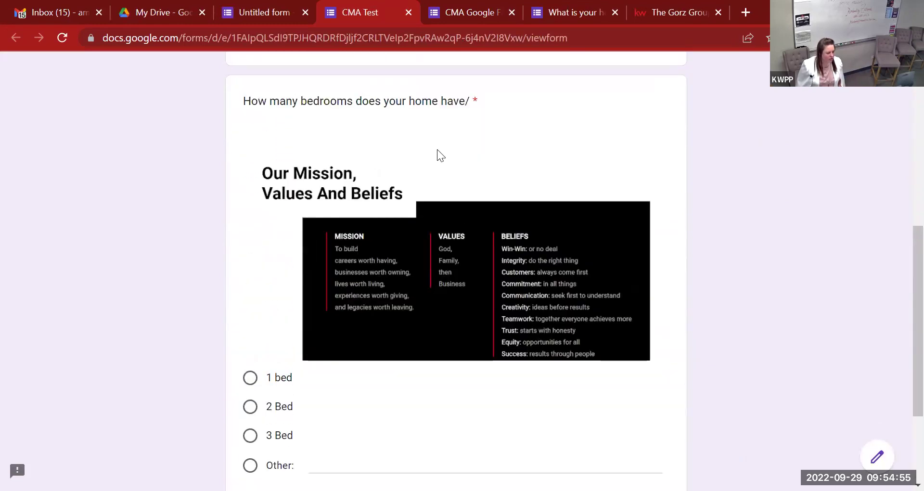
pyautogui.scroll(-2, 437, 153)
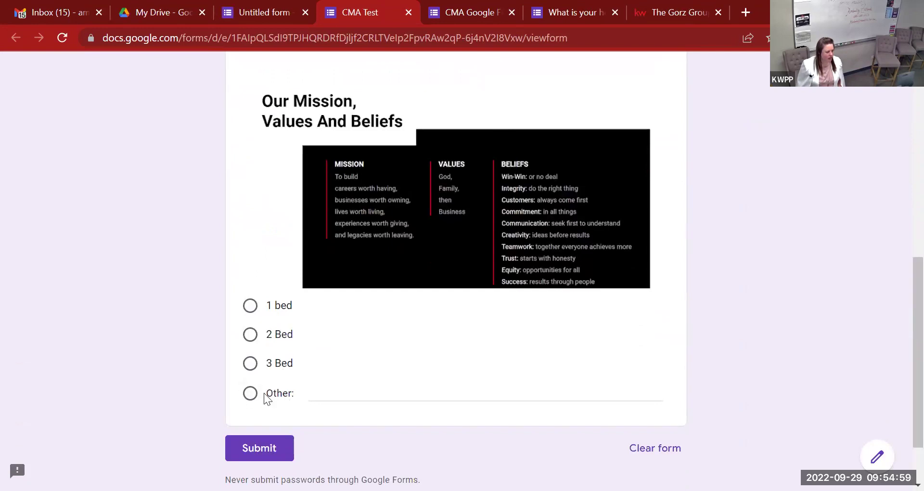
pyautogui.click(248, 397)
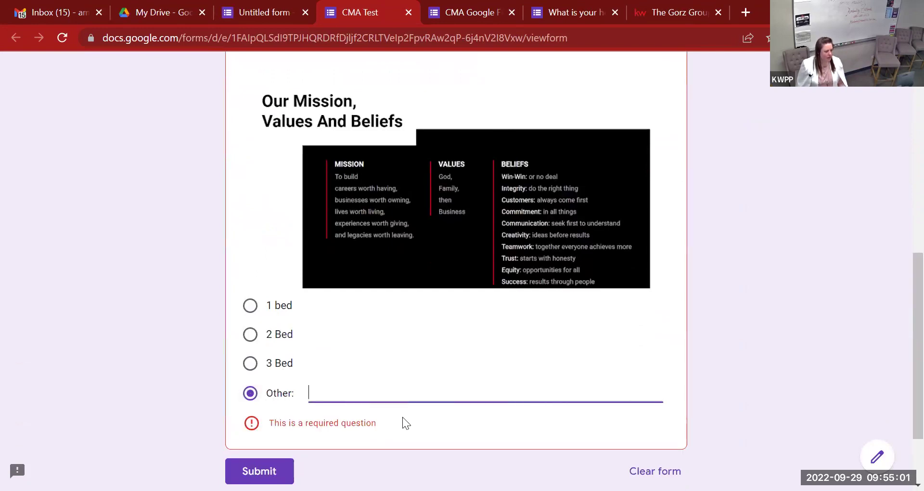
pyautogui.write('ghjdgh jdfhdfh')
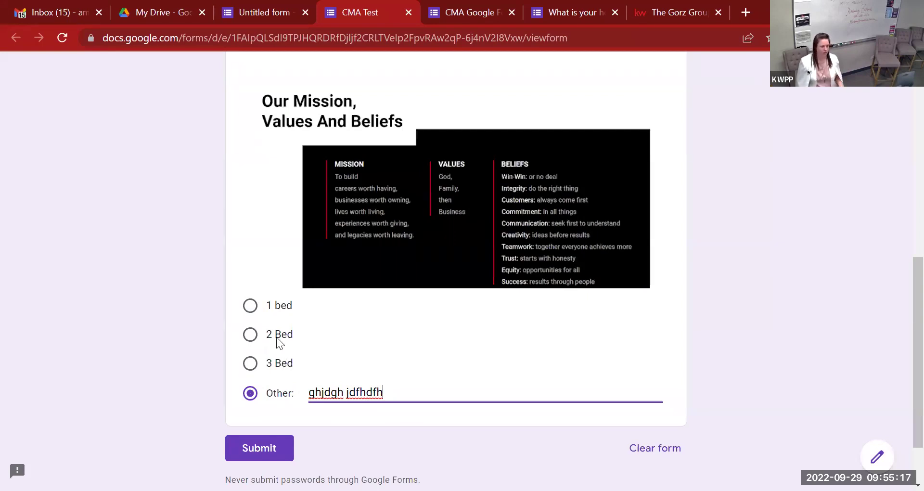
pyautogui.click(409, 12)
pyautogui.scroll(-1, 277, 256)
pyautogui.click(226, 249)
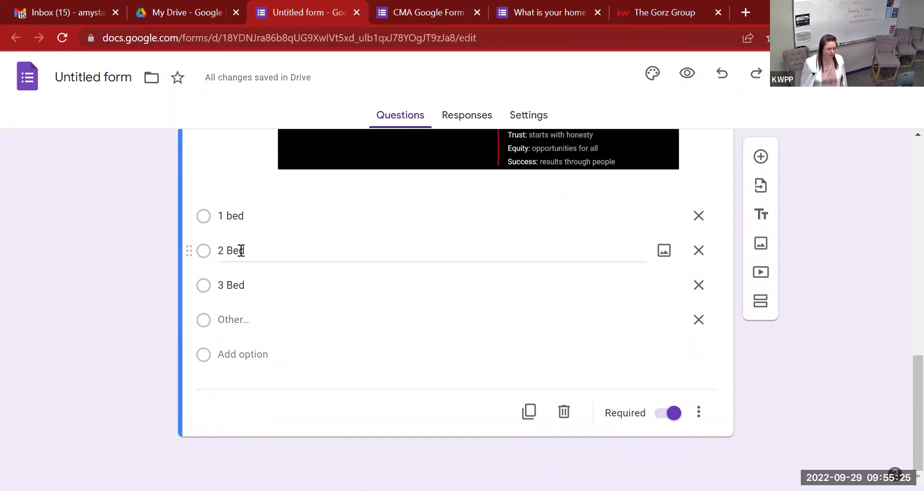
pyautogui.scroll(10, 429, 259)
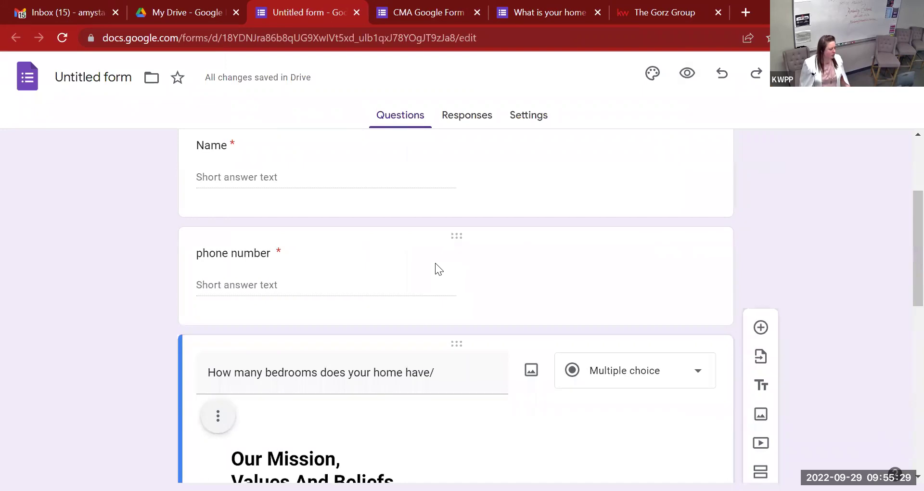
pyautogui.scroll(-10, 435, 263)
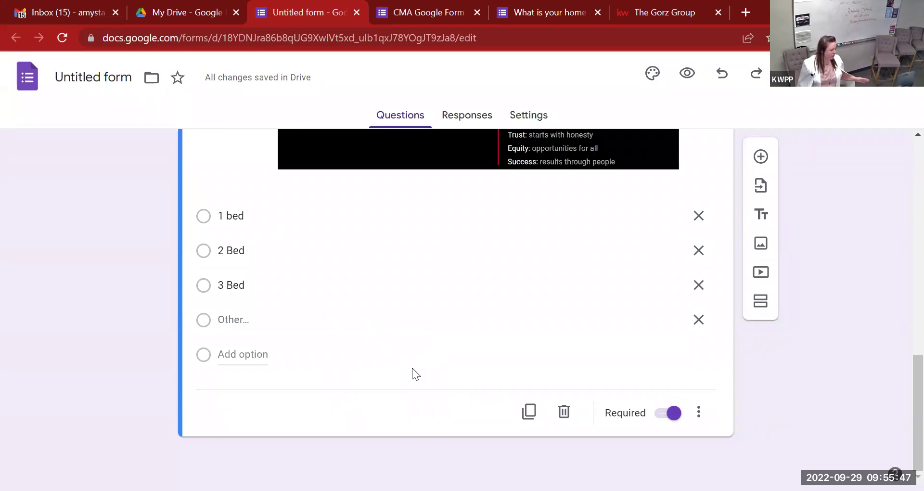
# Start adding a different image to the bedroom question and browse the pictures stored in Google Drive
pyautogui.scroll(6, 423, 305)
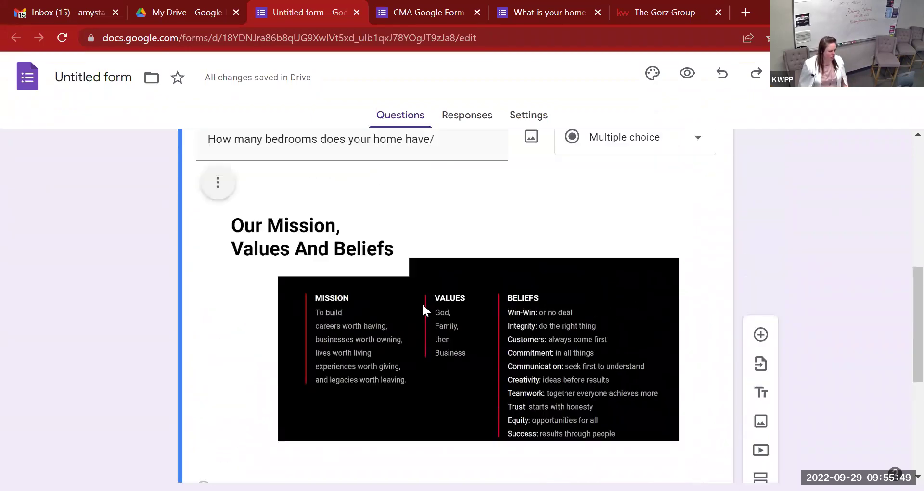
pyautogui.scroll(-2, 431, 301)
pyautogui.scroll(3, 428, 292)
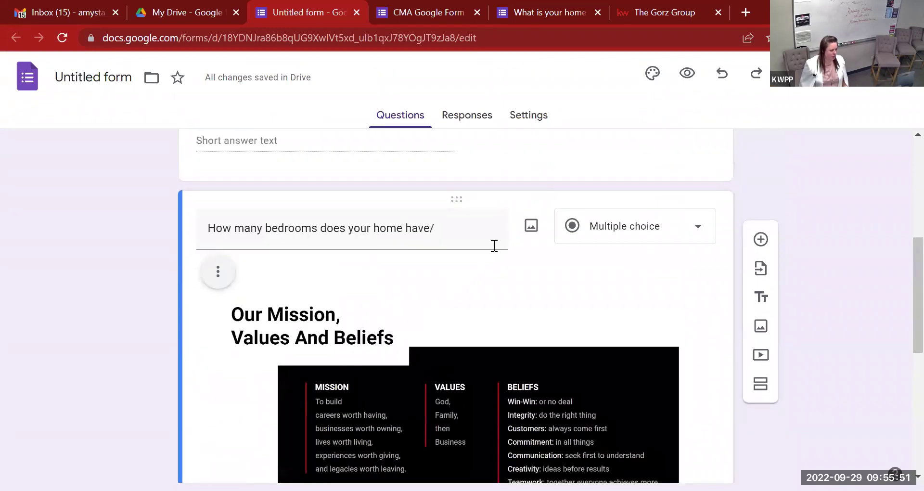
pyautogui.click(531, 230)
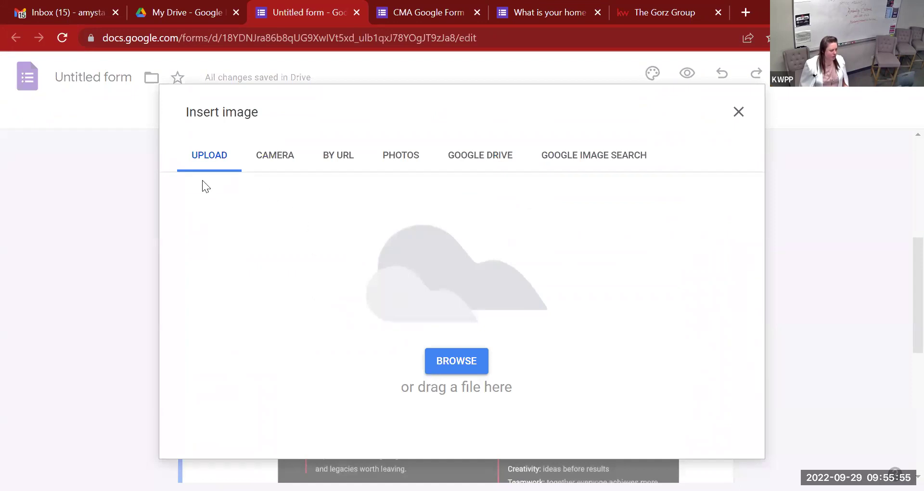
pyautogui.click(486, 162)
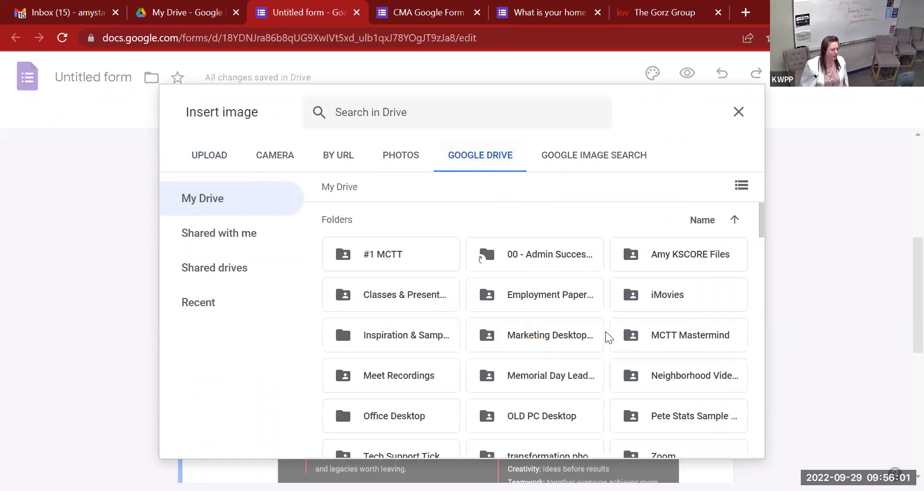
pyautogui.scroll(-10, 593, 331)
pyautogui.scroll(-5, 592, 328)
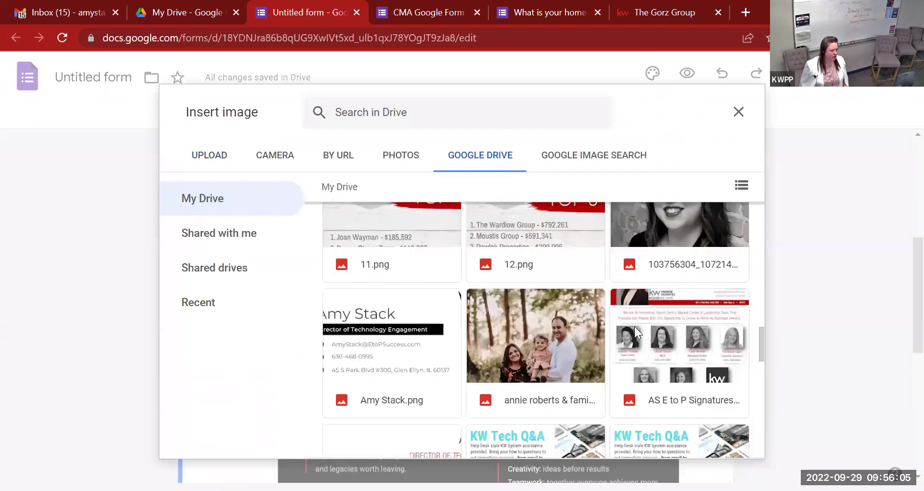
pyautogui.scroll(-15, 634, 326)
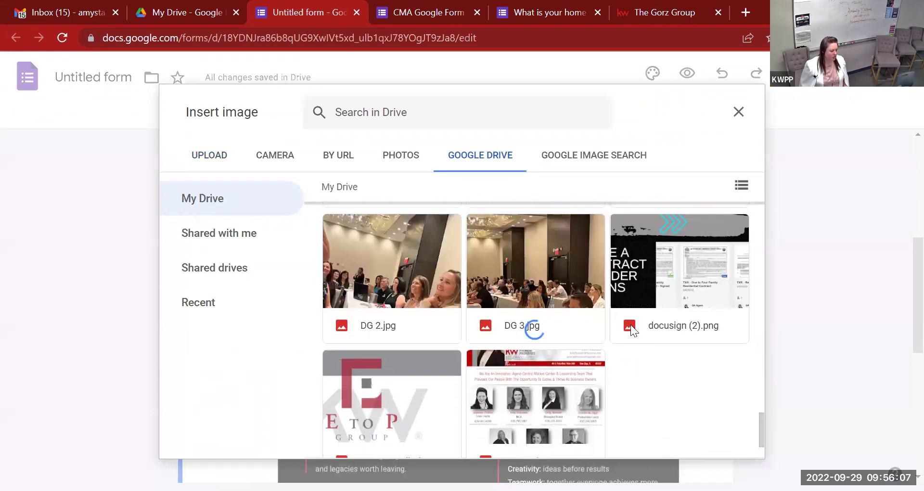
pyautogui.scroll(-3, 630, 324)
pyautogui.scroll(-3, 621, 317)
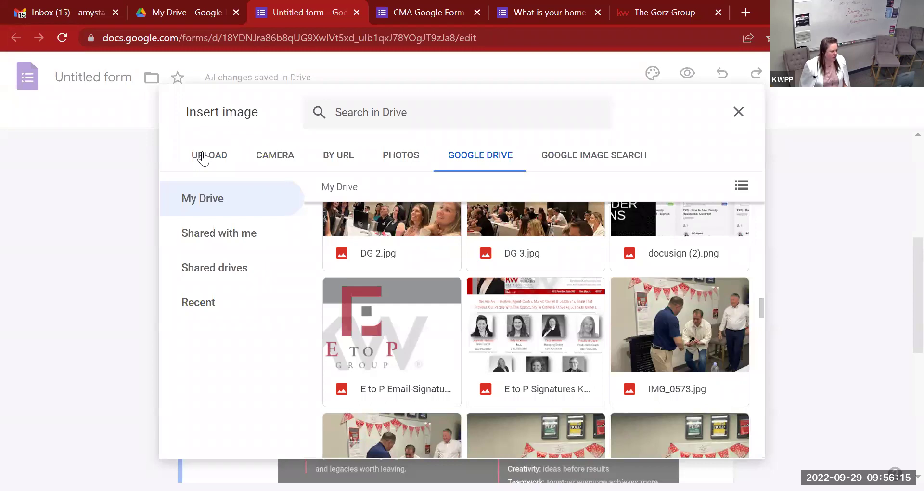
# Replace the bedroom question's picture with the bright white bedroom photo found by a Google image search for "bedroom"
pyautogui.click(611, 162)
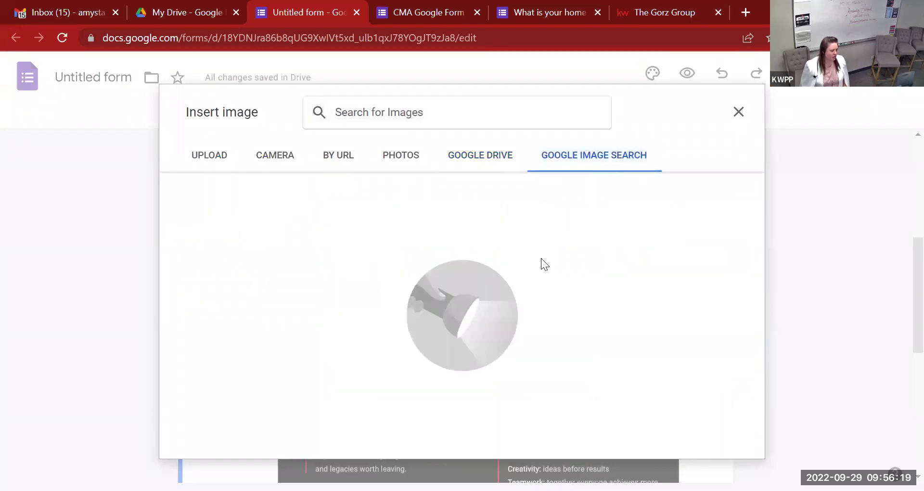
pyautogui.write('bedroom')
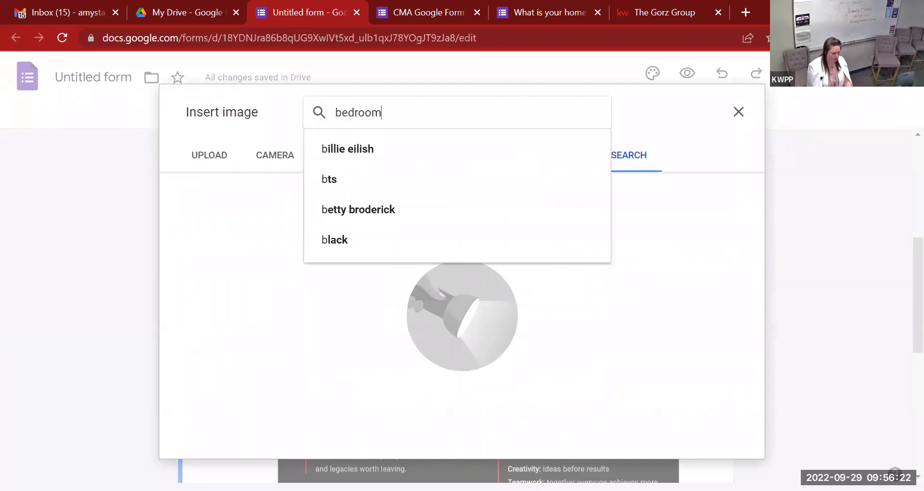
pyautogui.press('Return')
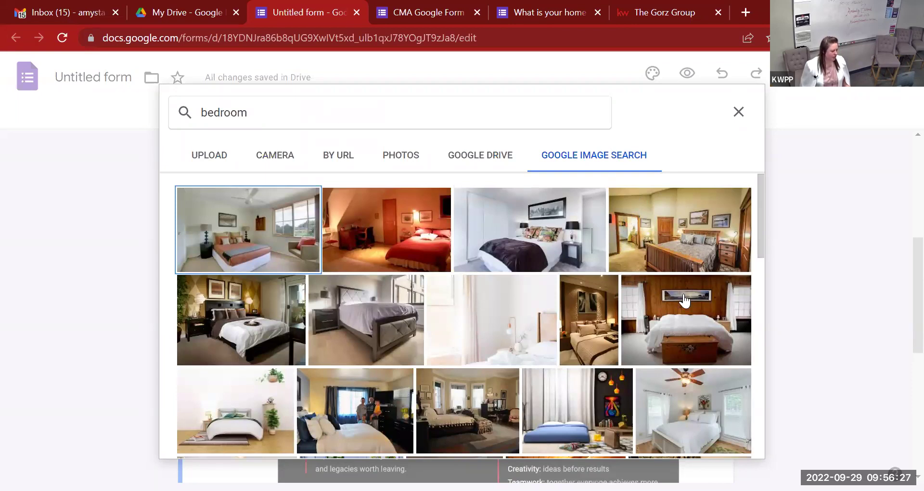
pyautogui.click(517, 311)
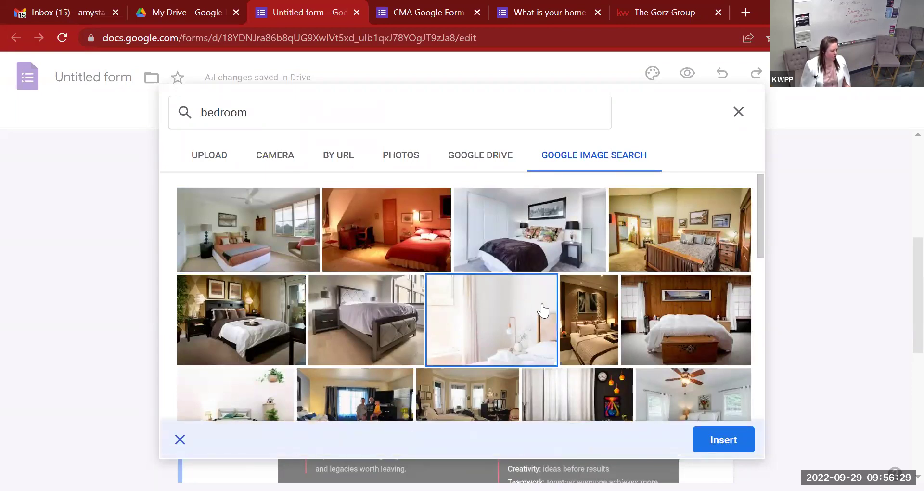
pyautogui.click(734, 430)
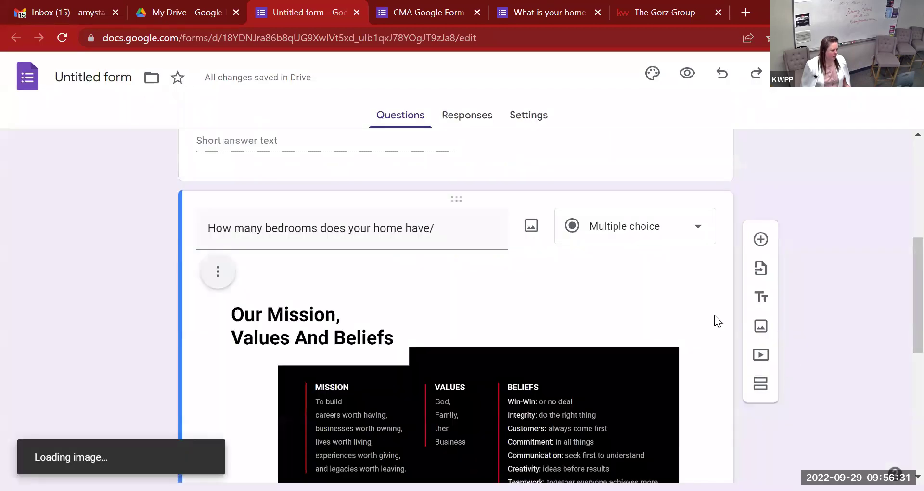
# Examine how the white bedroom photo fits between the question title and its answer options
pyautogui.scroll(-5, 648, 313)
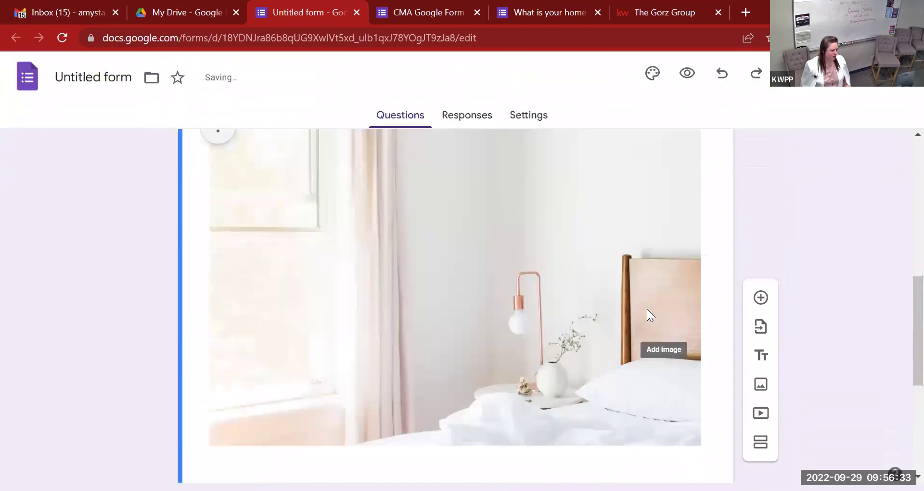
pyautogui.scroll(6, 647, 303)
pyautogui.scroll(-5, 659, 273)
pyautogui.scroll(-3, 660, 276)
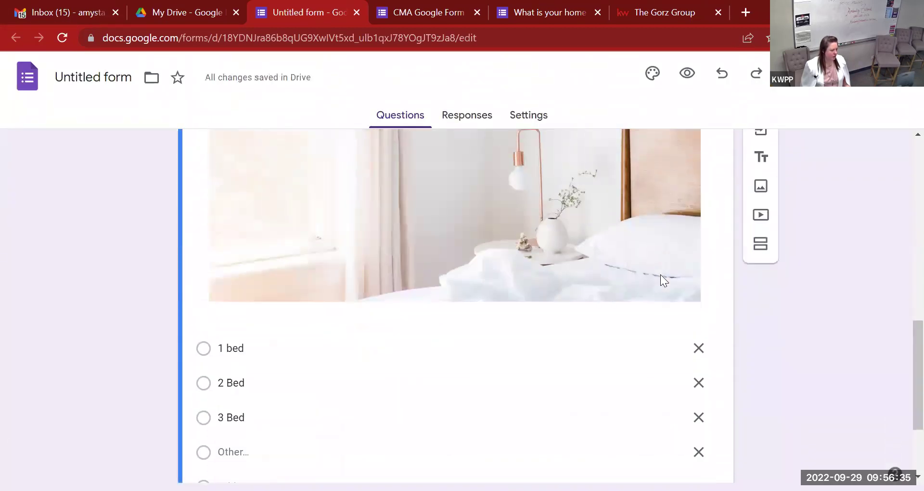
pyautogui.scroll(4, 686, 281)
pyautogui.scroll(-3, 691, 289)
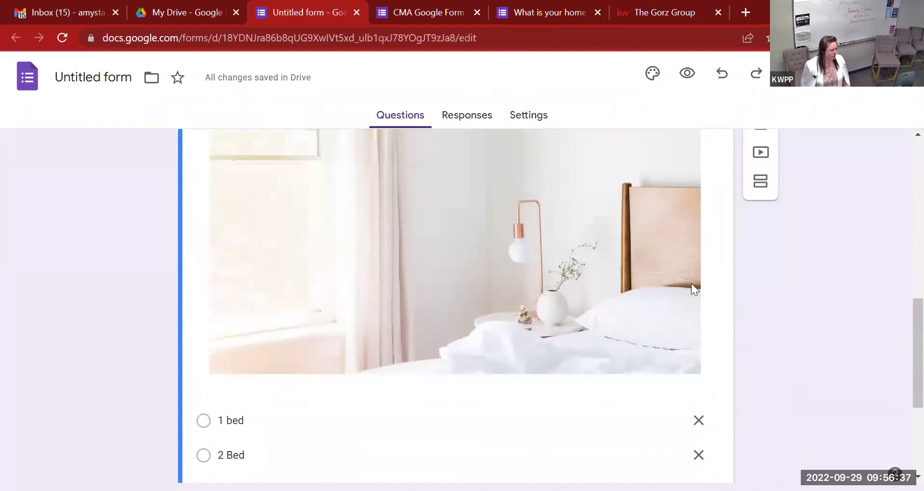
pyautogui.scroll(3, 690, 288)
pyautogui.scroll(-3, 701, 288)
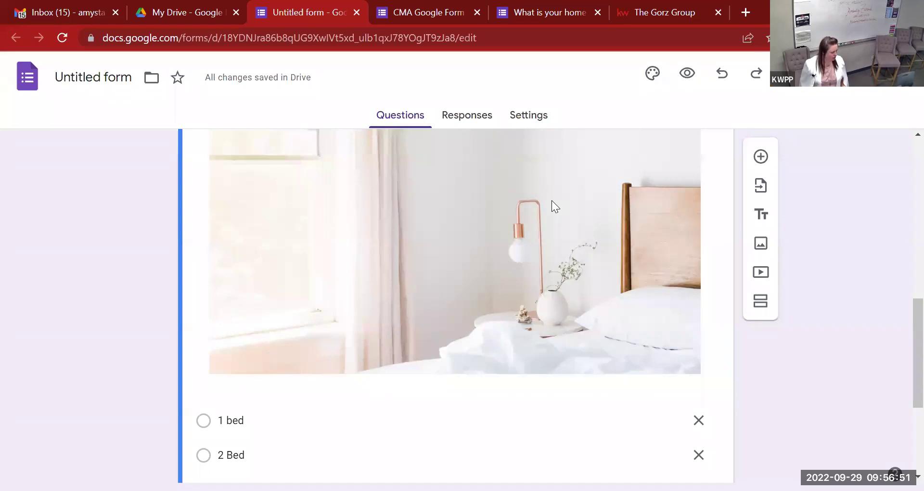
pyautogui.scroll(-4, 557, 218)
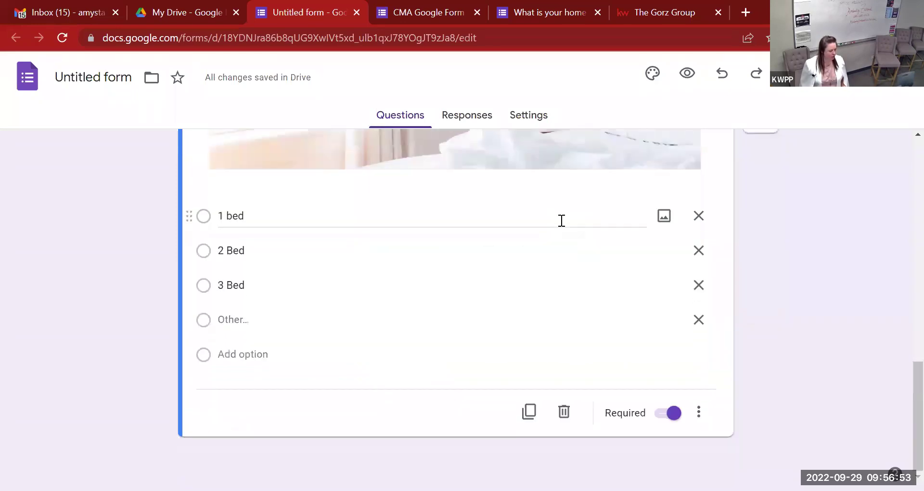
pyautogui.scroll(6, 651, 262)
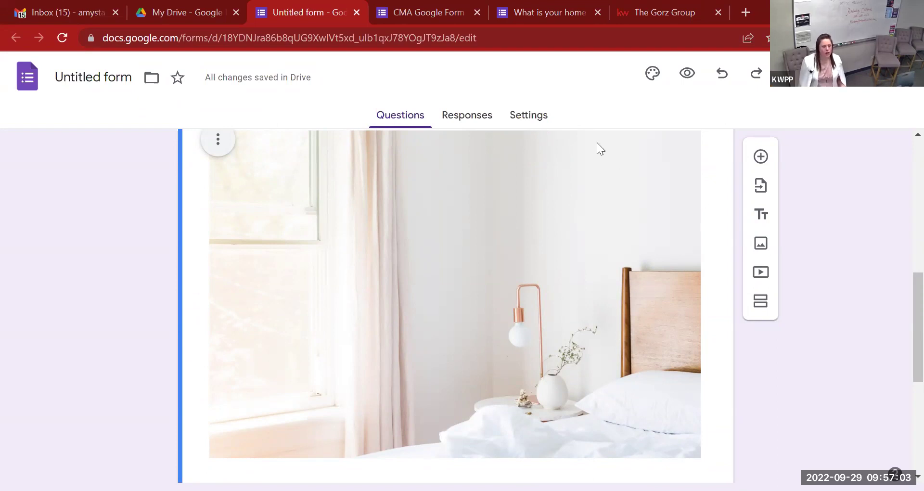
pyautogui.scroll(-4, 562, 178)
pyautogui.scroll(8, 580, 221)
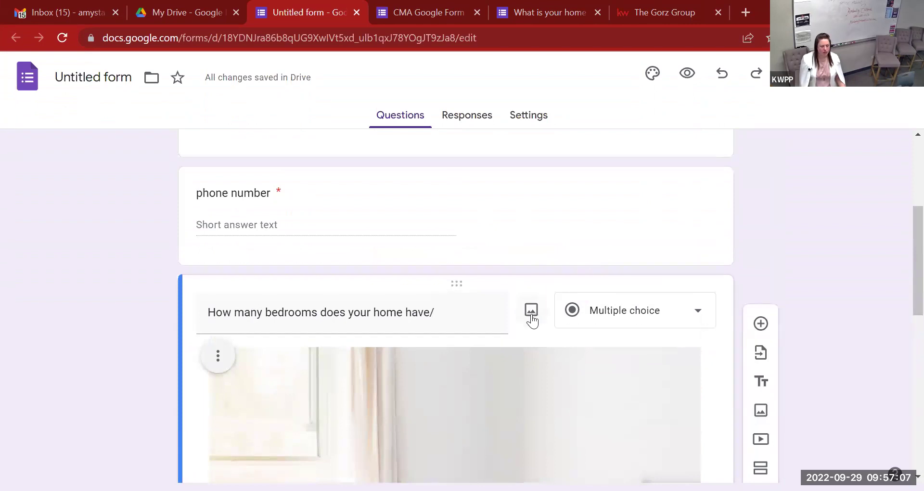
pyautogui.scroll(-2, 546, 320)
pyautogui.scroll(-5, 545, 320)
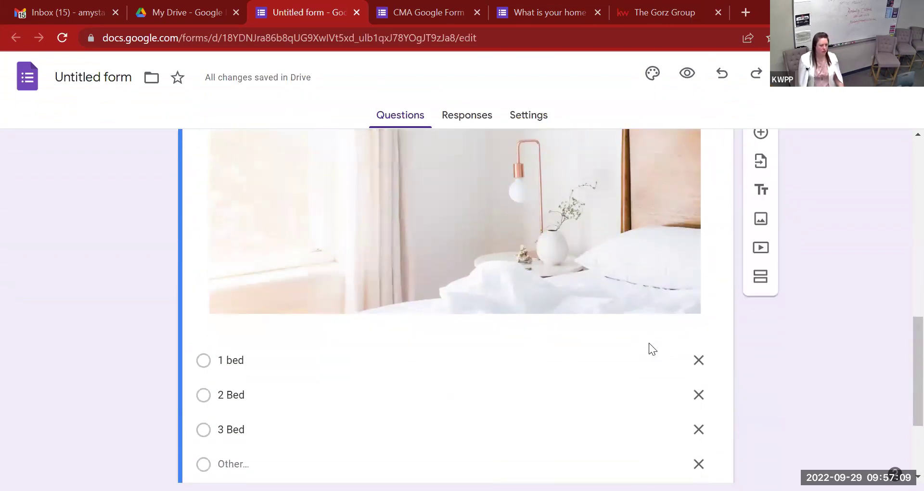
pyautogui.scroll(8, 660, 336)
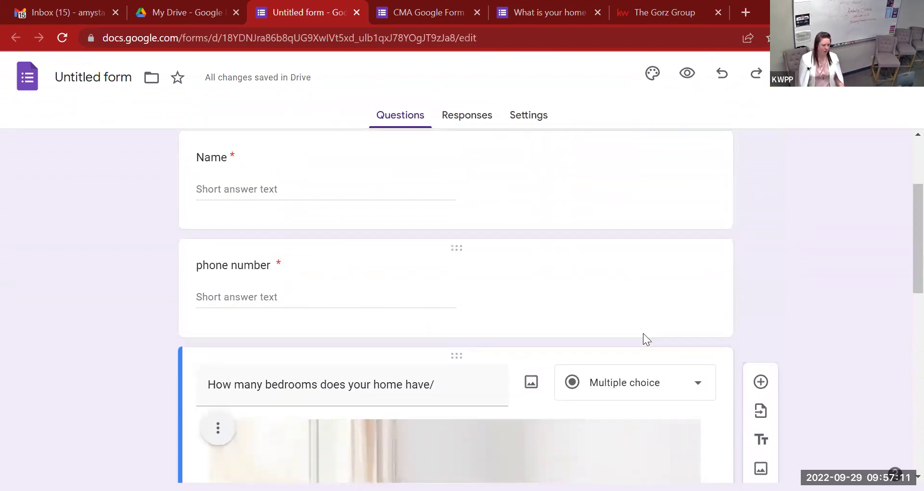
# Reopen image insertion for the bedroom question, browse the "bedroom" photo results and look at the upload source
pyautogui.click(532, 383)
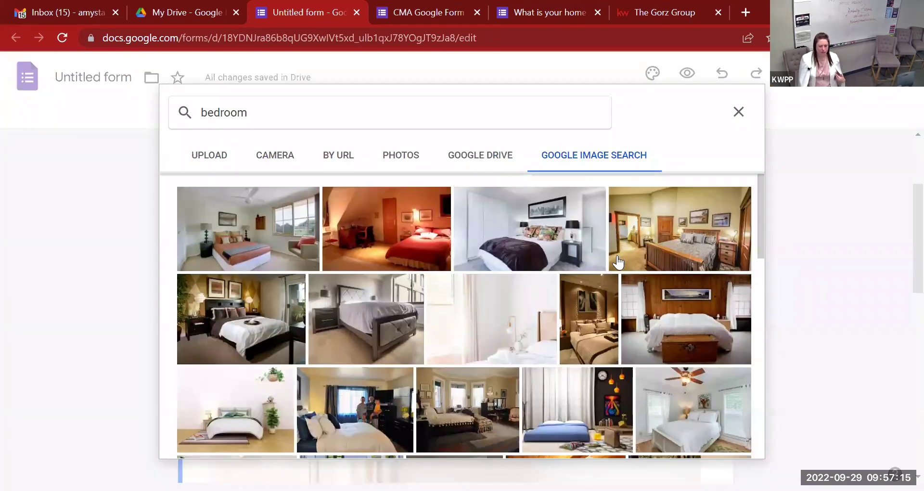
pyautogui.scroll(-5, 618, 262)
pyautogui.scroll(-2, 618, 263)
pyautogui.scroll(6, 462, 313)
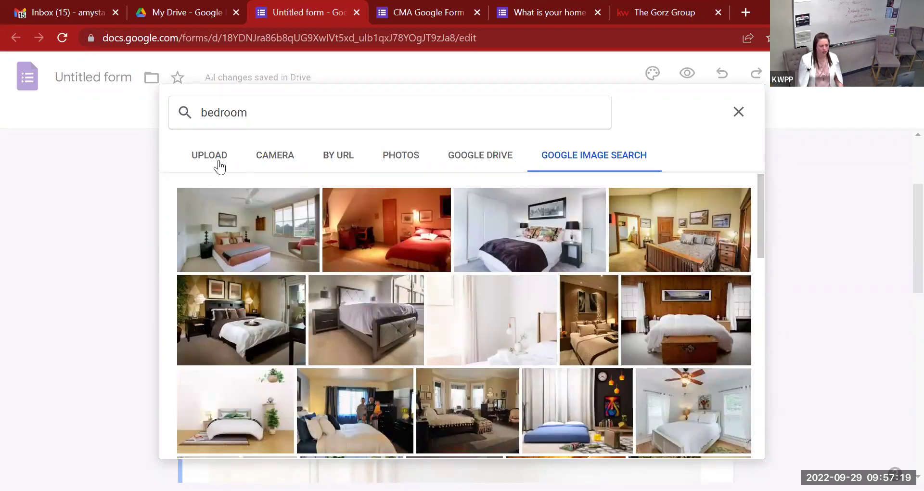
pyautogui.click(219, 167)
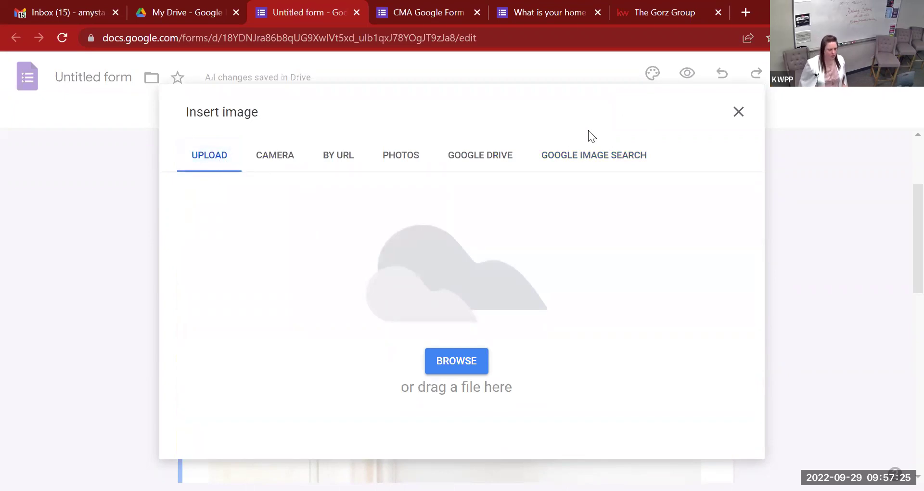
# Search Google images for "bedroom" and replace the question's picture with the wood-panelled bedroom photo with lit wall and grey bedding
pyautogui.click(578, 163)
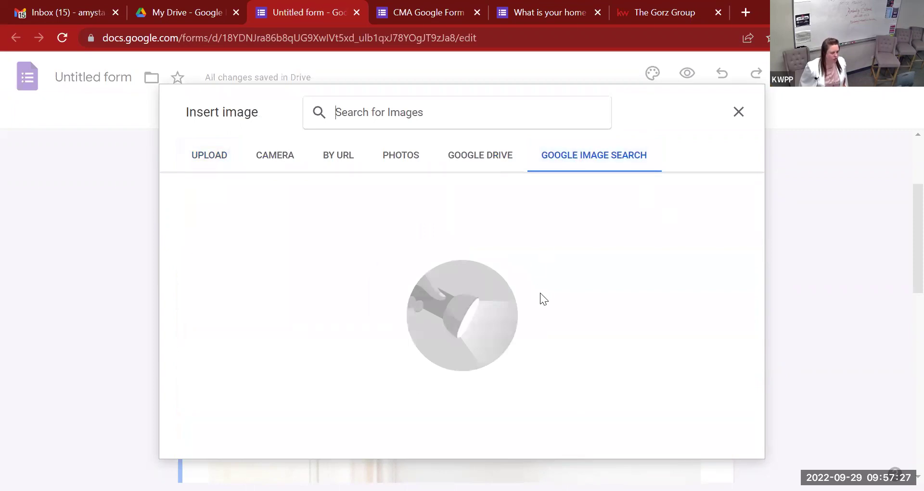
pyautogui.write('b')
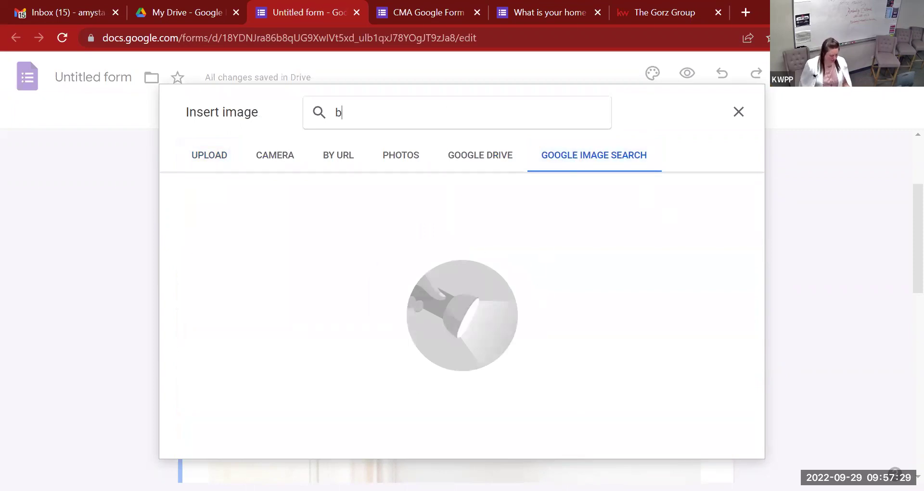
pyautogui.write('edroom')
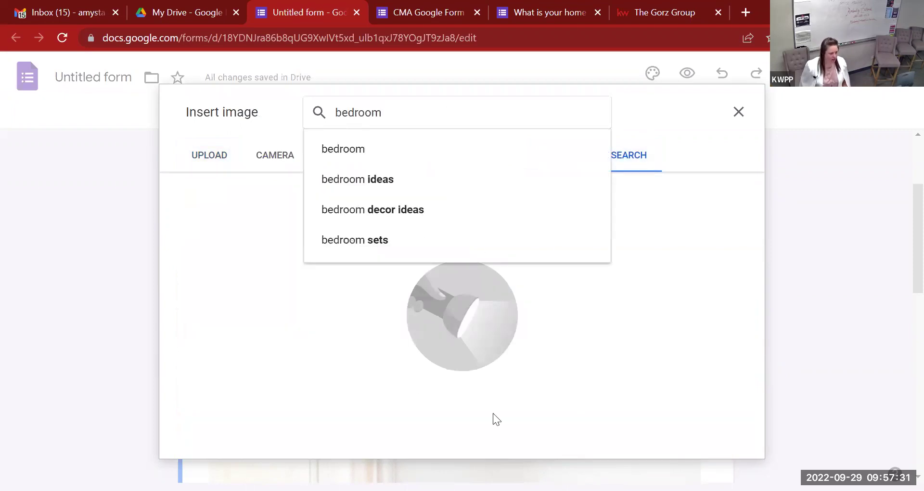
pyautogui.press('Return')
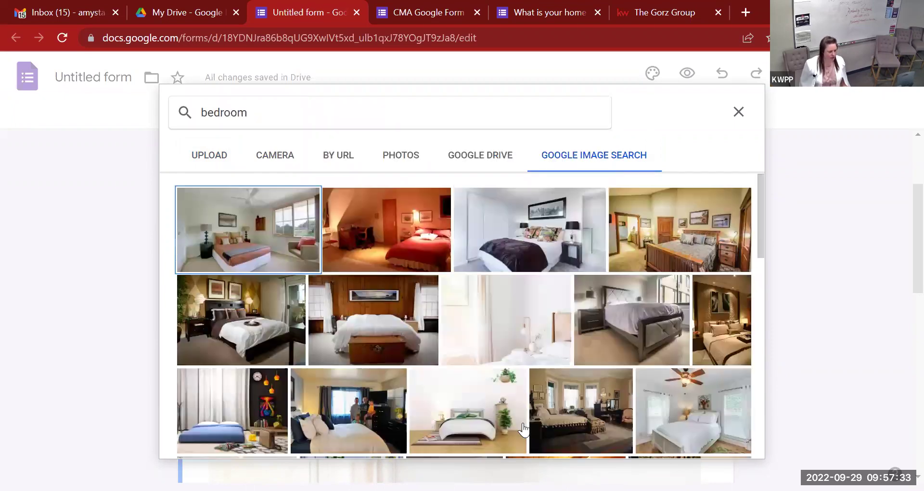
pyautogui.scroll(-6, 529, 409)
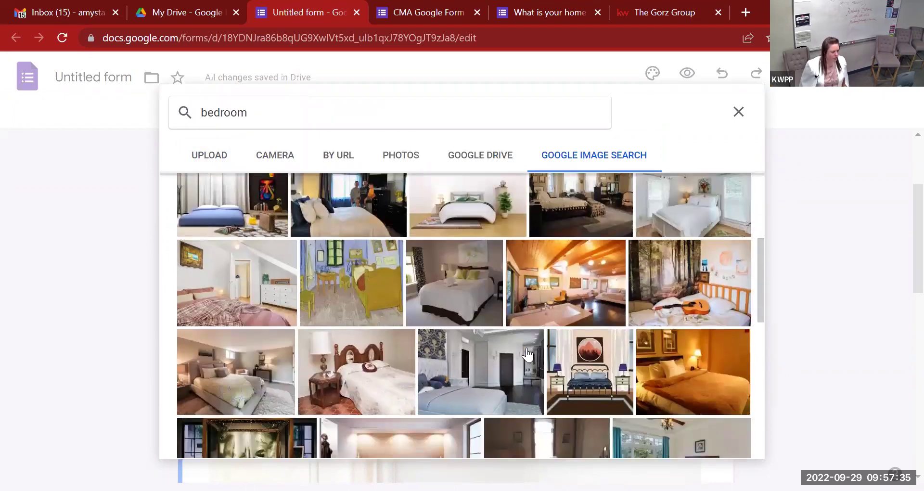
pyautogui.scroll(-3, 548, 346)
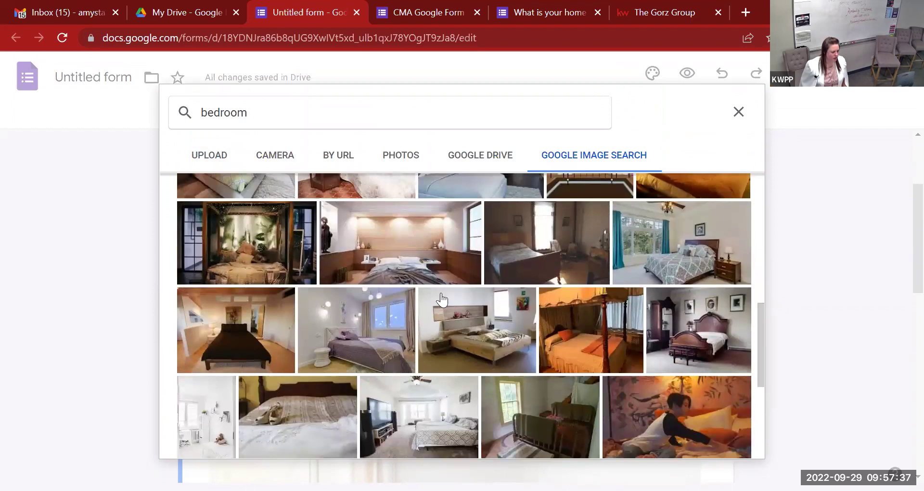
pyautogui.click(421, 249)
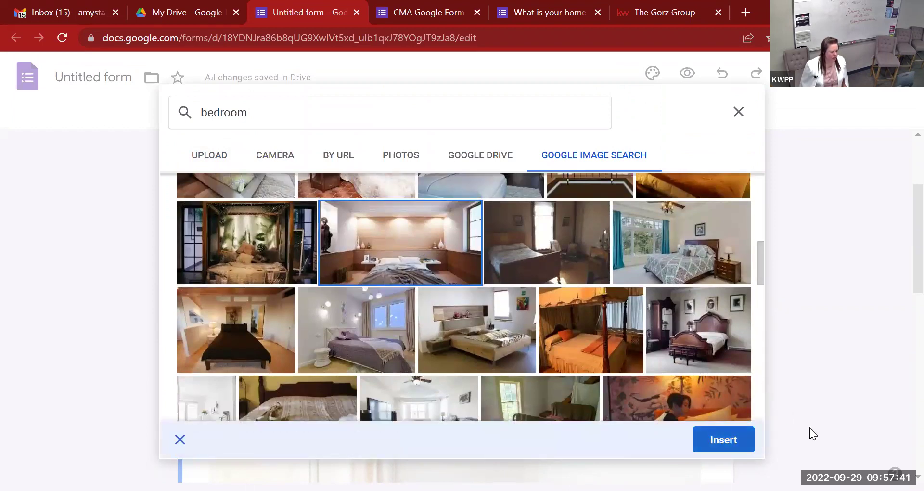
pyautogui.press('Return')
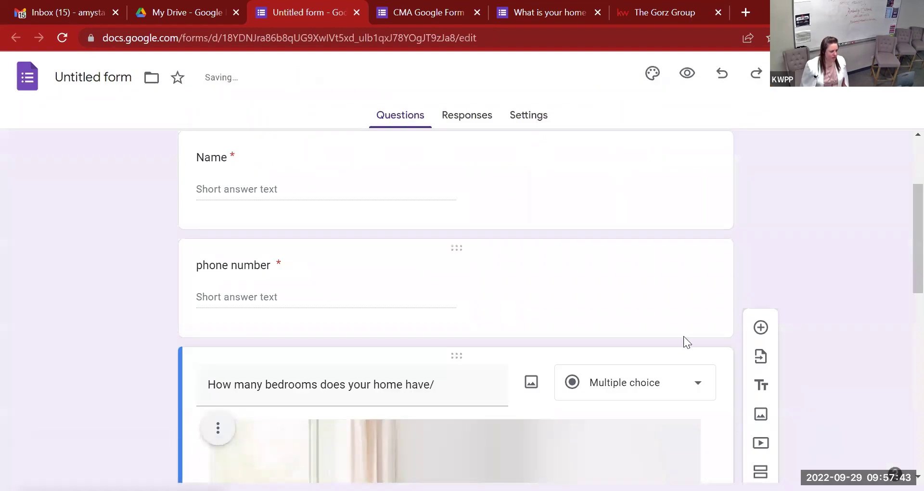
# Check how the wood-panelled bedroom photo fits the bedroom question, and remove it from the question
pyautogui.scroll(3, 683, 335)
pyautogui.scroll(-10, 683, 336)
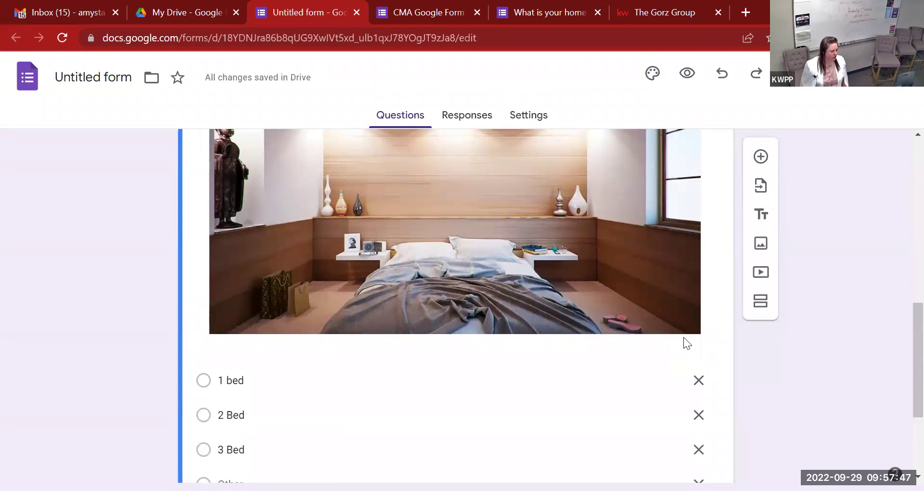
pyautogui.scroll(4, 628, 359)
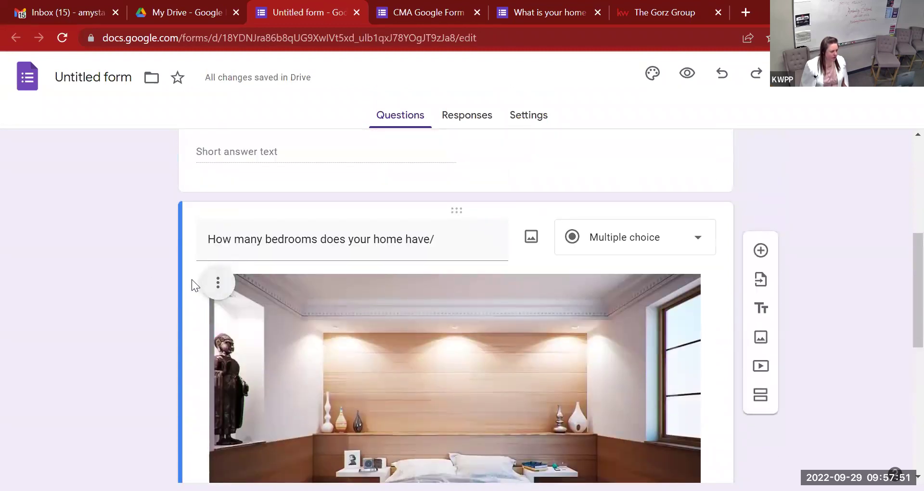
pyautogui.click(217, 283)
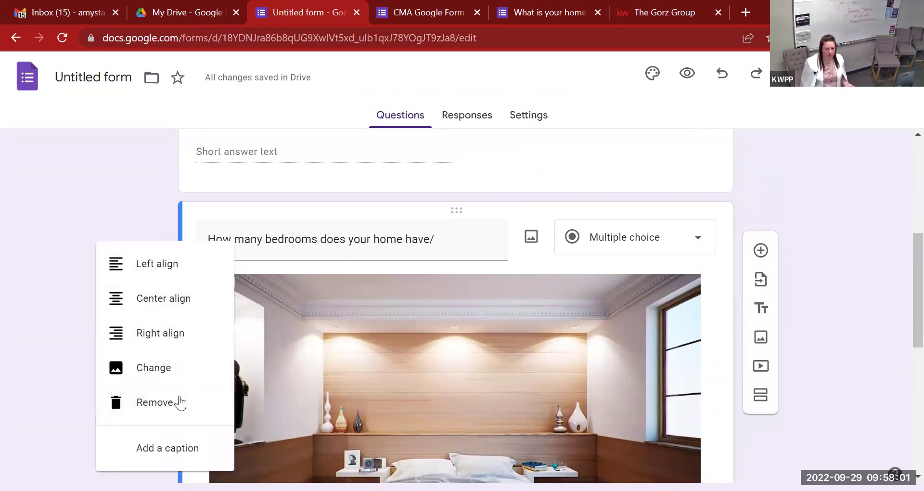
pyautogui.click(144, 411)
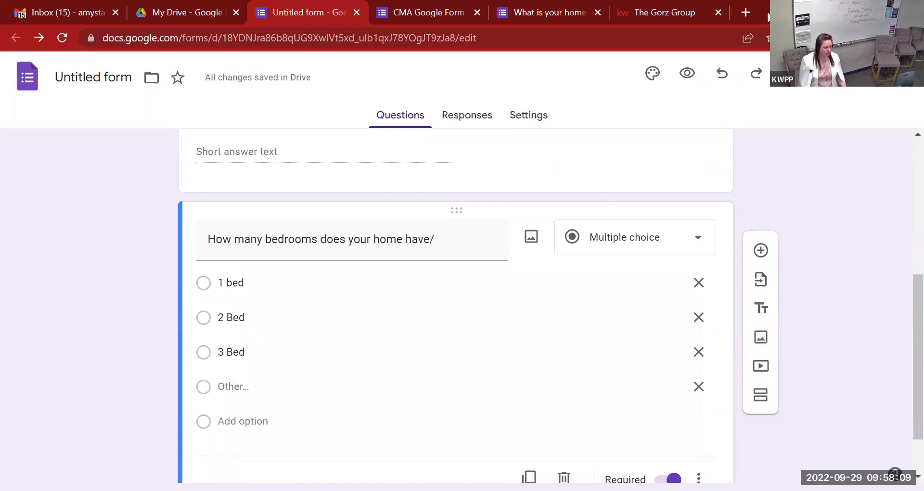
# Insert the bedroom photo with purple bedding and a curtained window from the Google "bedroom" image results into the bedroom question
pyautogui.click(531, 235)
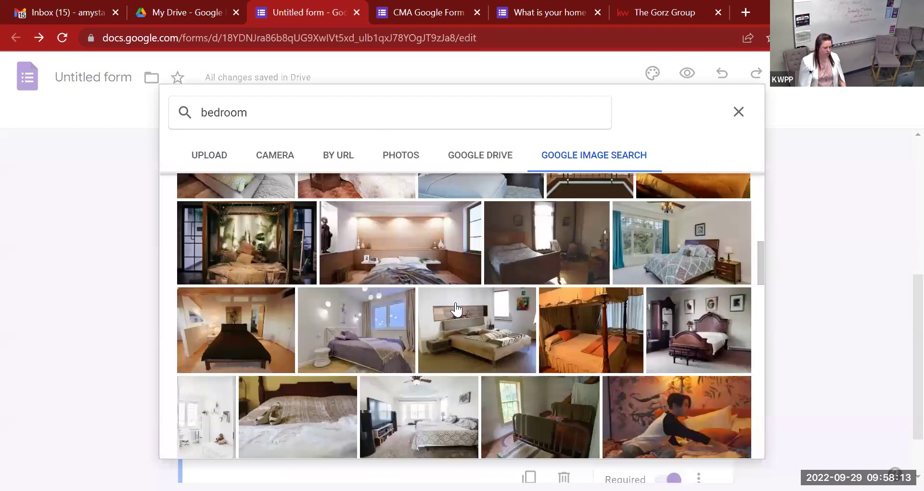
pyautogui.click(381, 347)
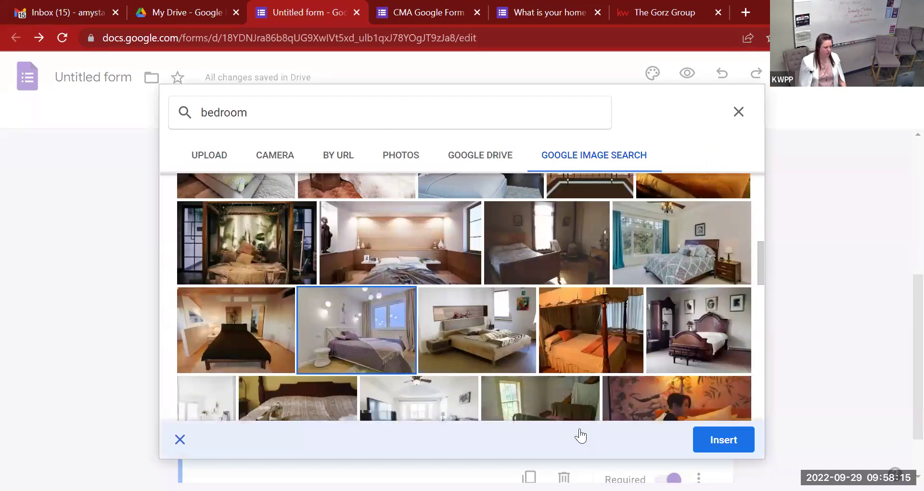
pyautogui.click(723, 440)
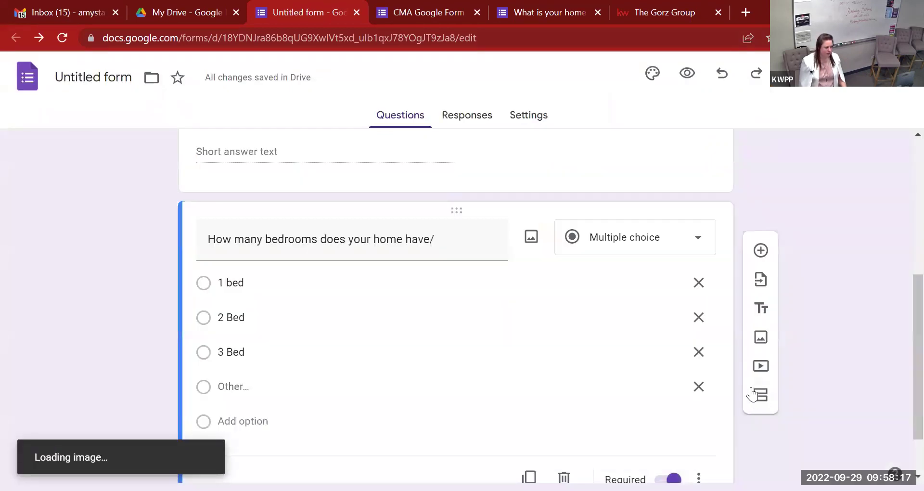
# Examine the form from its title to the bedroom question's purple-bedding picture and answer options
pyautogui.scroll(1, 630, 308)
pyautogui.scroll(-3, 640, 296)
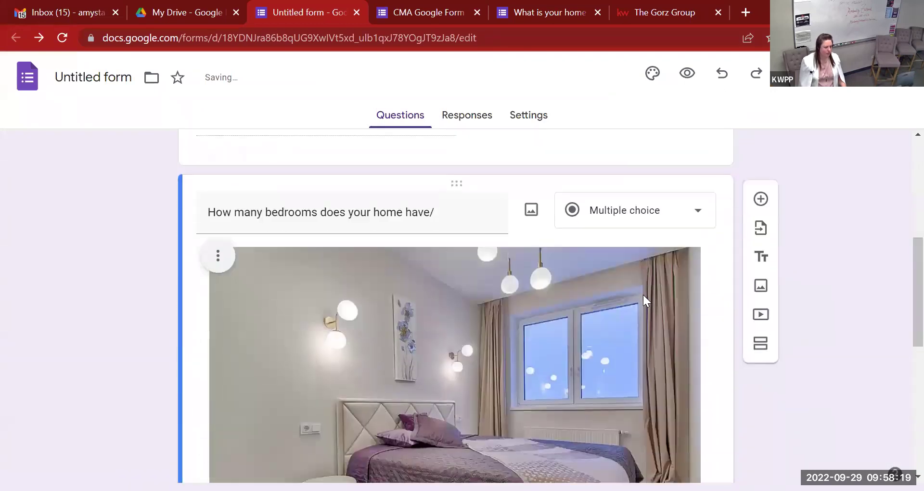
pyautogui.scroll(-3, 643, 294)
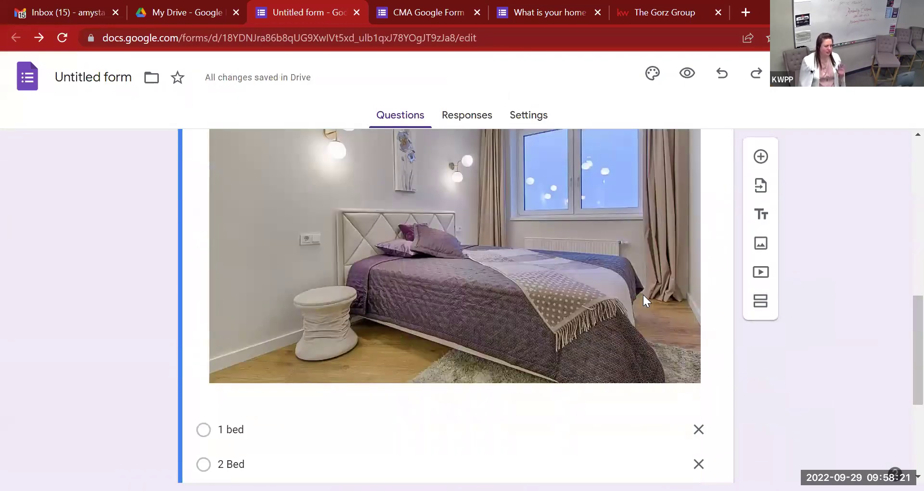
pyautogui.scroll(1, 656, 308)
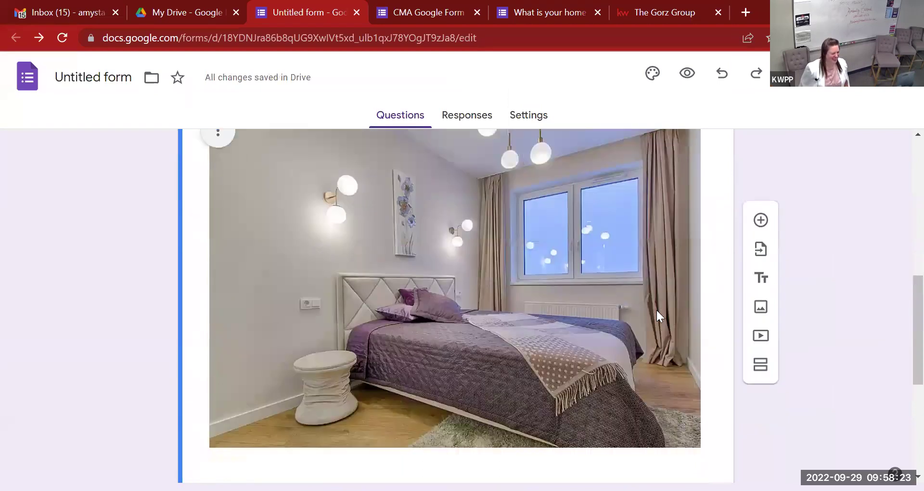
pyautogui.scroll(-5, 656, 310)
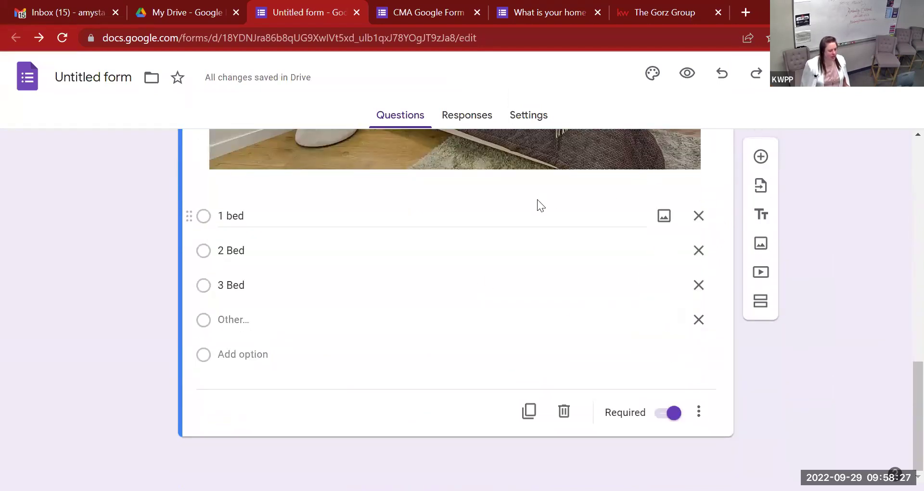
pyautogui.scroll(8, 537, 199)
pyautogui.scroll(7, 545, 208)
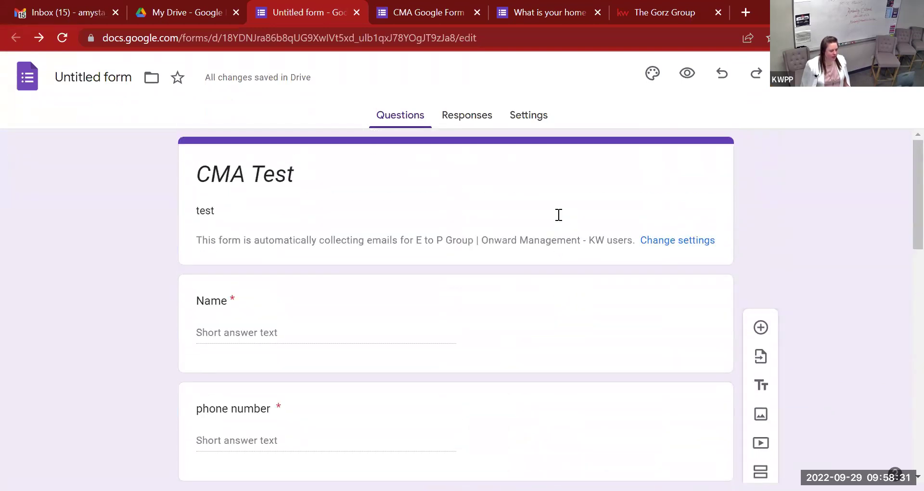
pyautogui.scroll(-3, 502, 212)
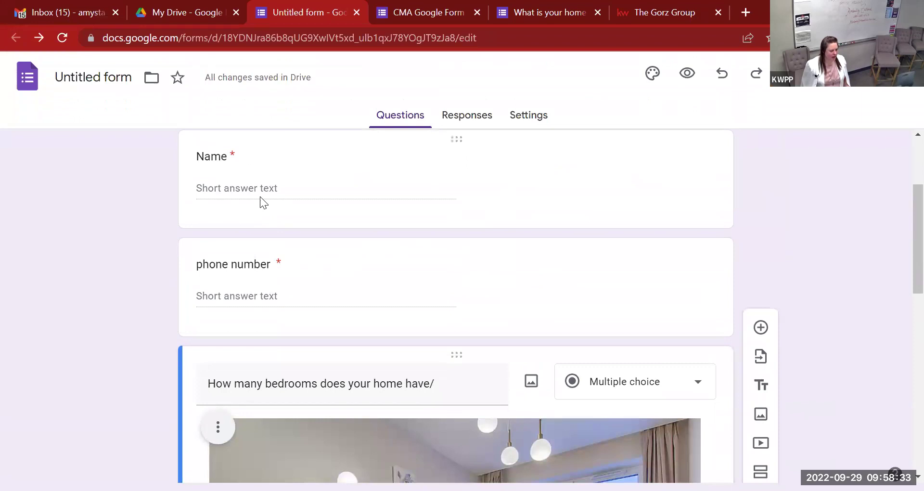
pyautogui.scroll(-8, 499, 343)
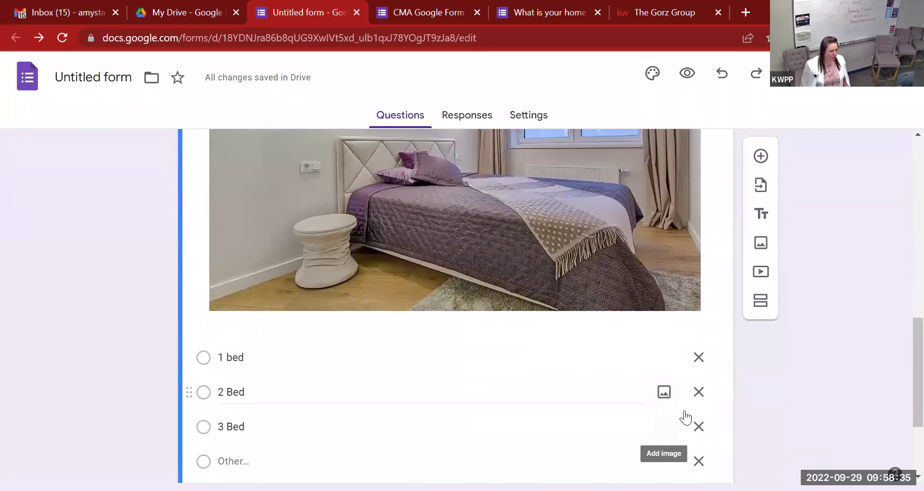
pyautogui.scroll(-3, 683, 414)
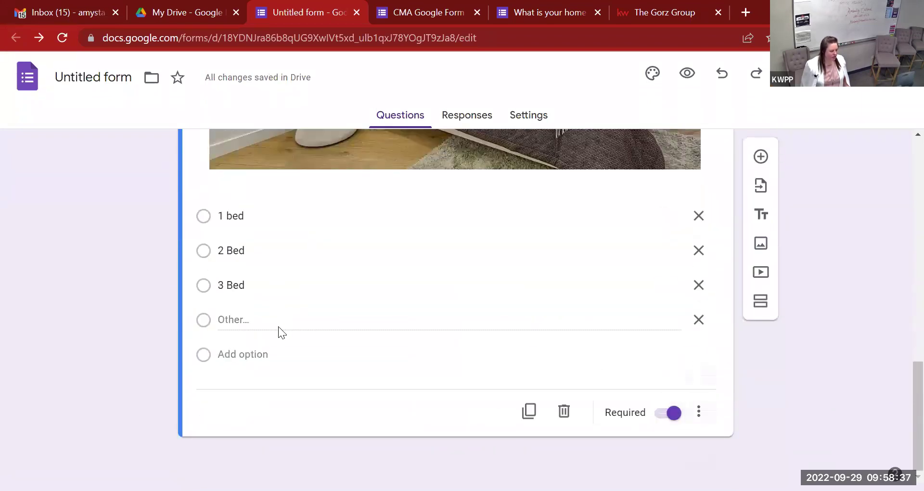
pyautogui.scroll(9, 386, 265)
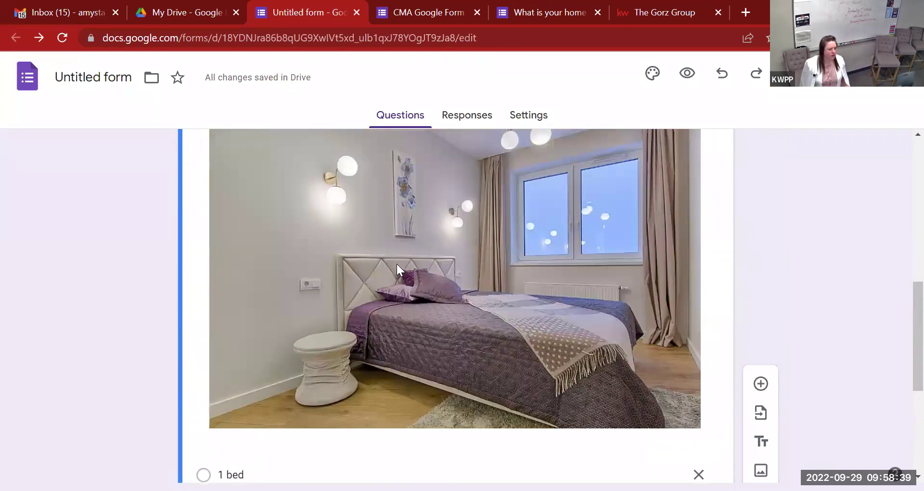
pyautogui.scroll(4, 414, 270)
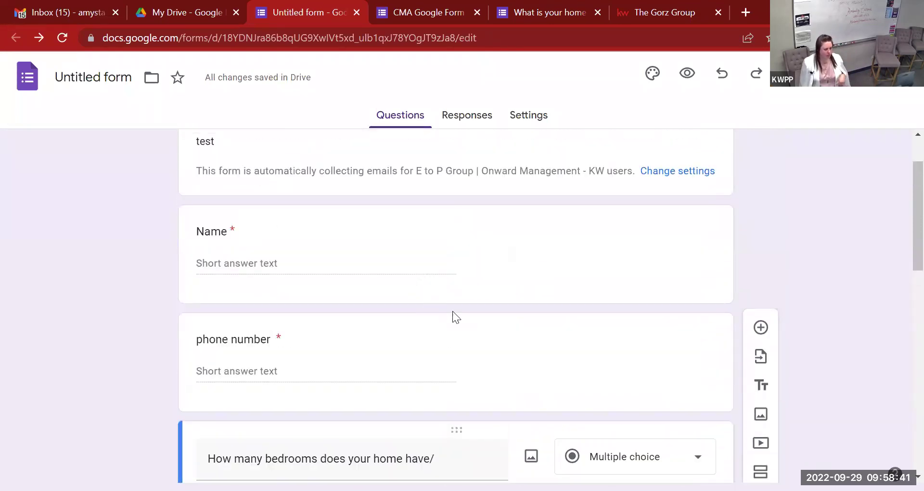
# Examine the "What is your home worth?" form from its bathroom question up to its header, and return to the CMA Test form's title
pyautogui.click(411, 13)
pyautogui.click(541, 19)
pyautogui.scroll(-2, 591, 138)
pyautogui.scroll(20, 601, 141)
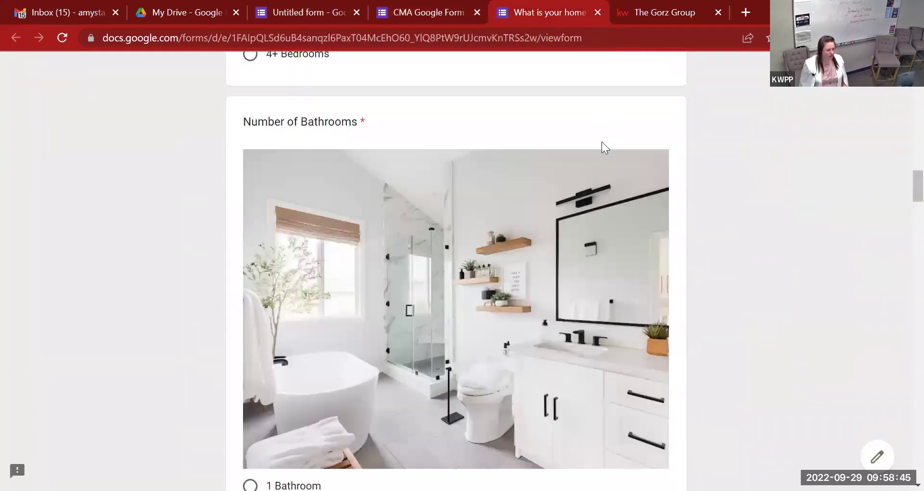
pyautogui.scroll(9, 503, 169)
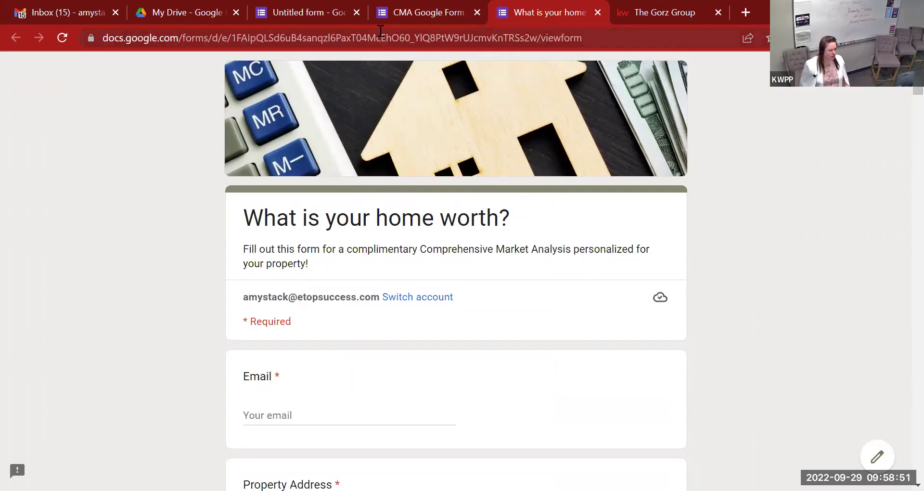
pyautogui.moveTo(383, 23)
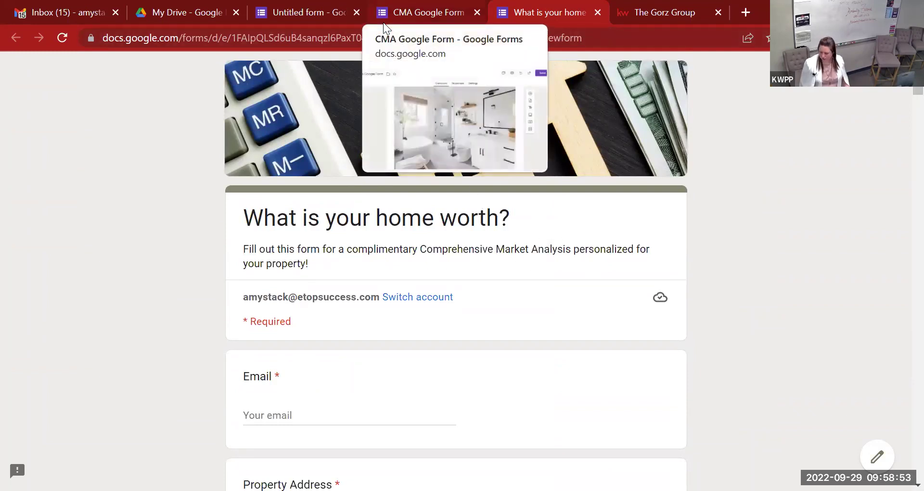
pyautogui.click(298, 12)
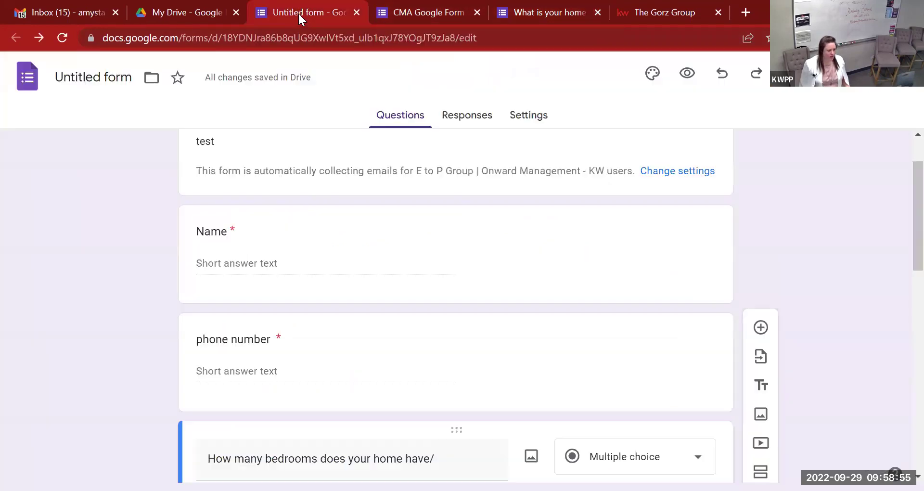
pyautogui.scroll(-4, 489, 226)
pyautogui.scroll(6, 499, 226)
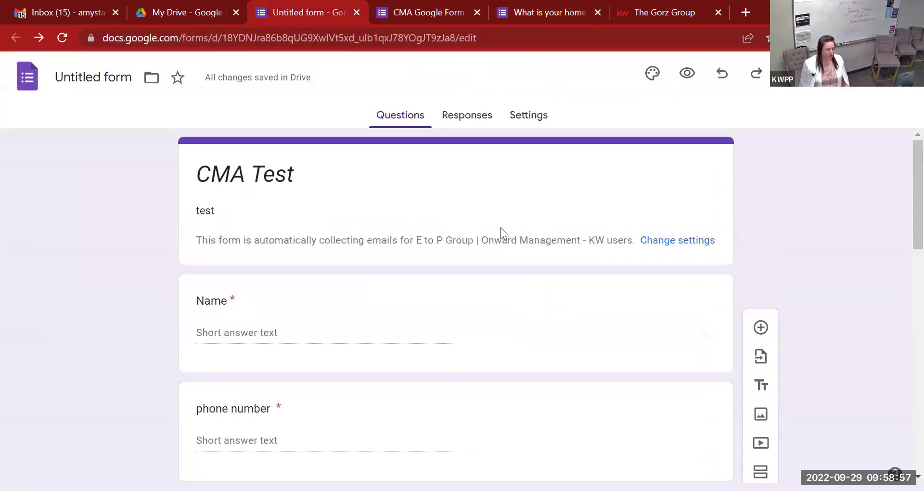
pyautogui.scroll(-2, 527, 250)
pyautogui.scroll(2, 522, 242)
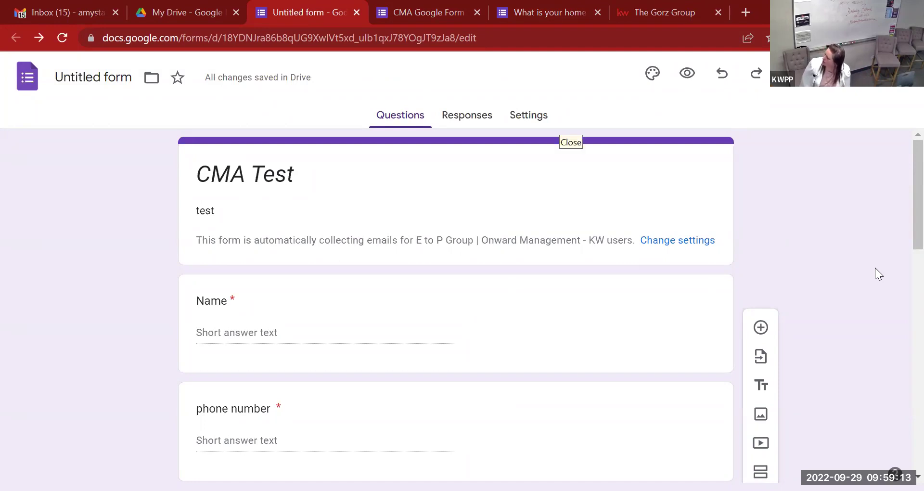
# Add a fourth answer option to the bedroom question and delete it again
pyautogui.scroll(-10, 401, 351)
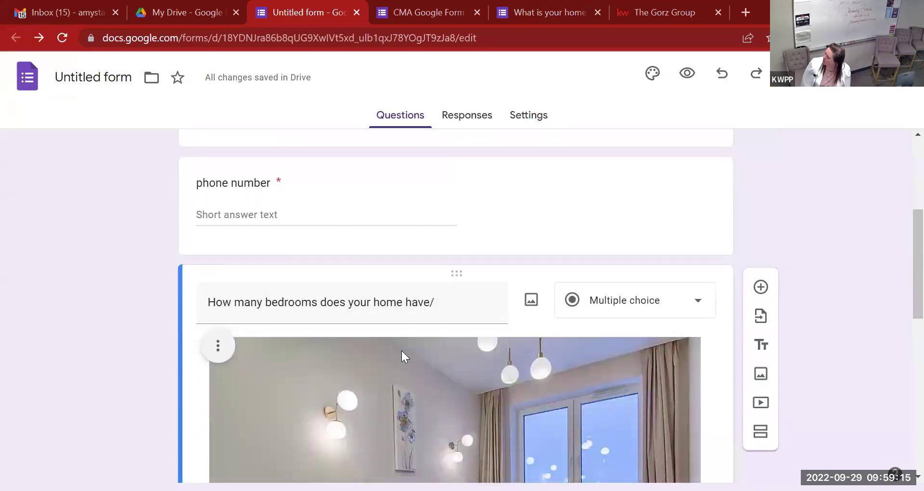
pyautogui.scroll(-4, 401, 355)
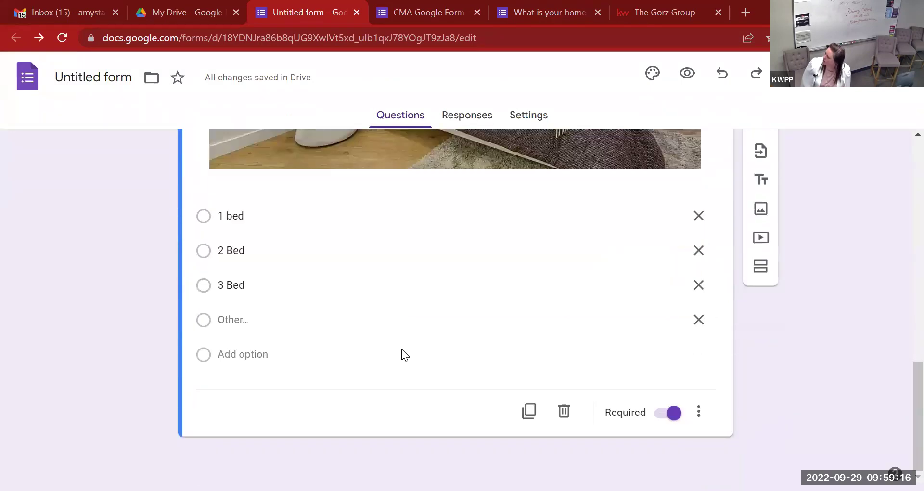
pyautogui.click(232, 354)
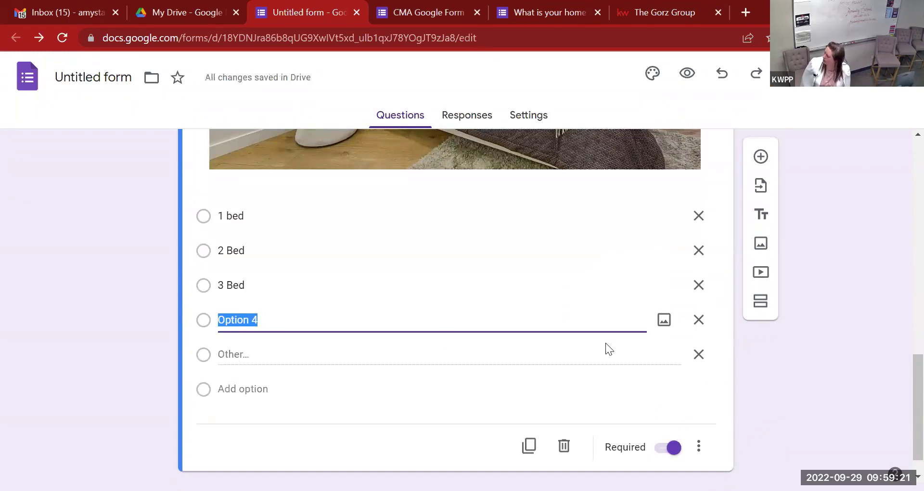
pyautogui.click(698, 319)
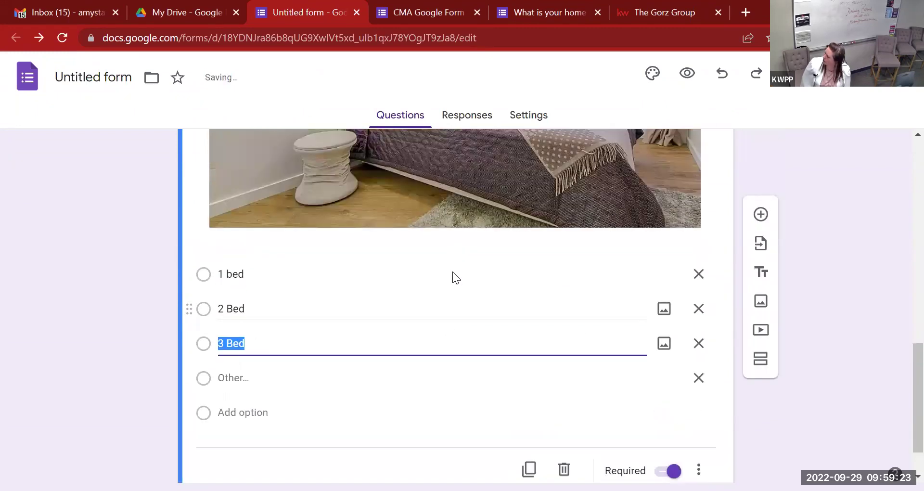
# Center-align the bedroom question's picture after comparing it with the Property Address picture in the "What is your home worth?" form
pyautogui.scroll(10, 452, 271)
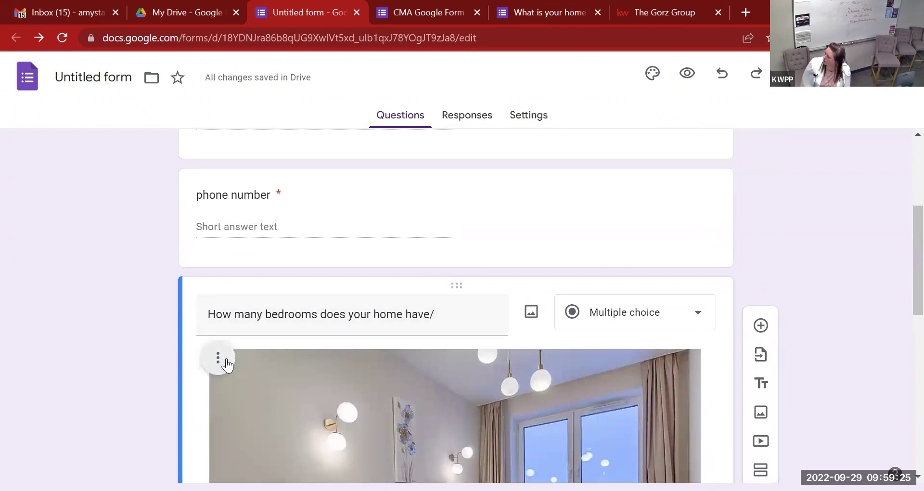
pyautogui.click(217, 362)
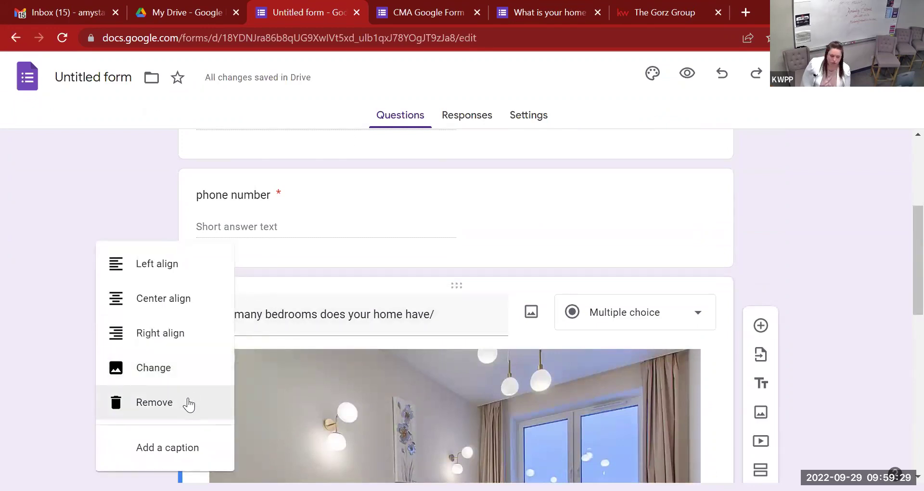
pyautogui.scroll(-3, 178, 380)
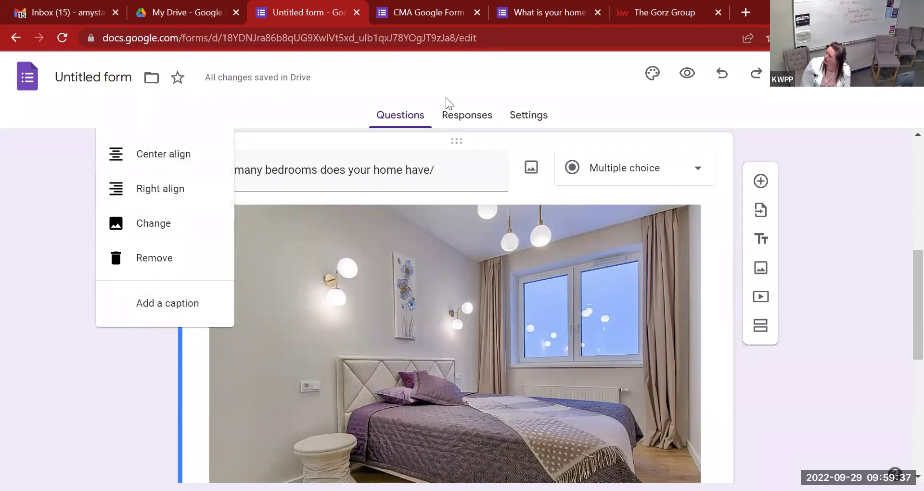
pyautogui.click(536, 11)
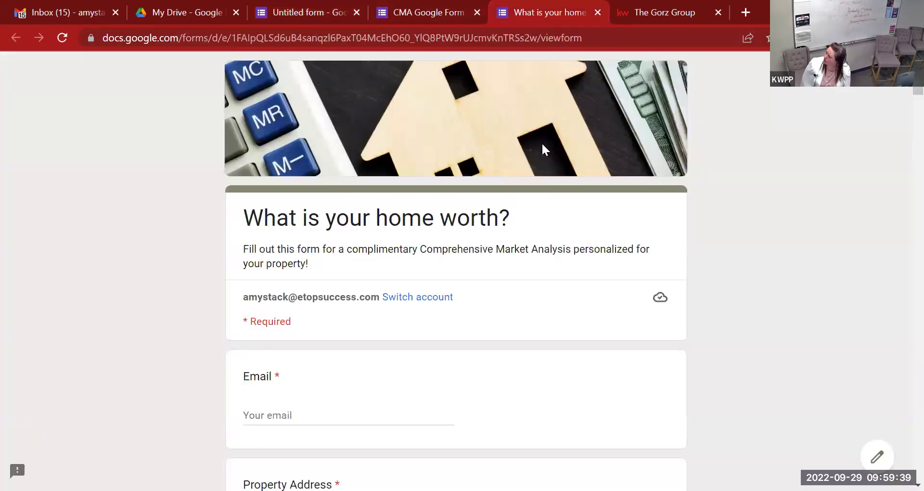
pyautogui.scroll(-4, 495, 262)
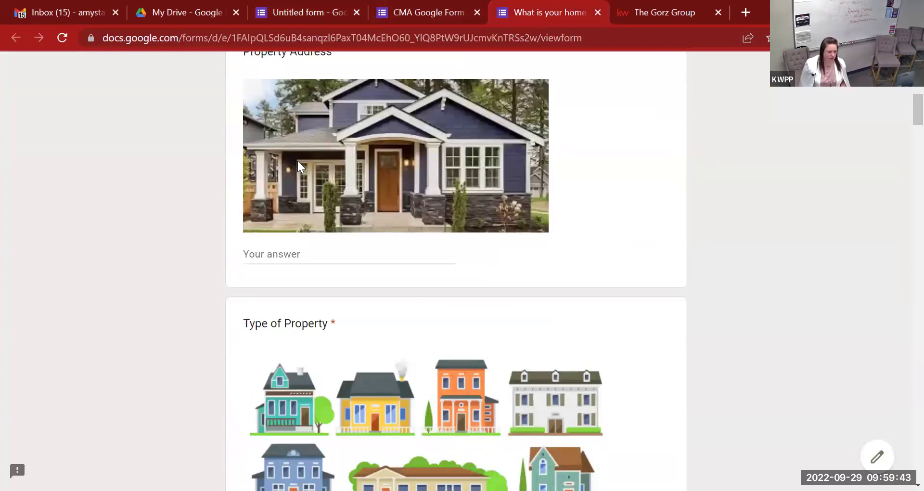
pyautogui.scroll(-1, 446, 207)
pyautogui.scroll(5, 446, 207)
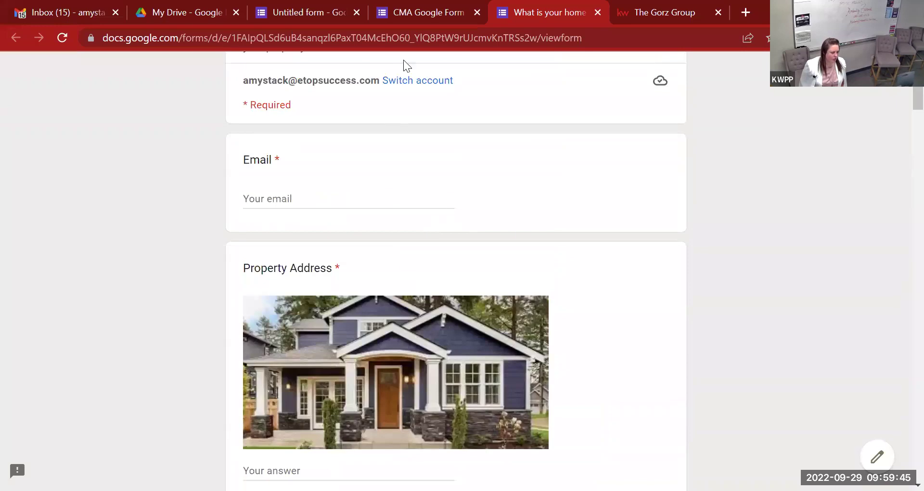
pyautogui.click(401, 12)
pyautogui.click(294, 11)
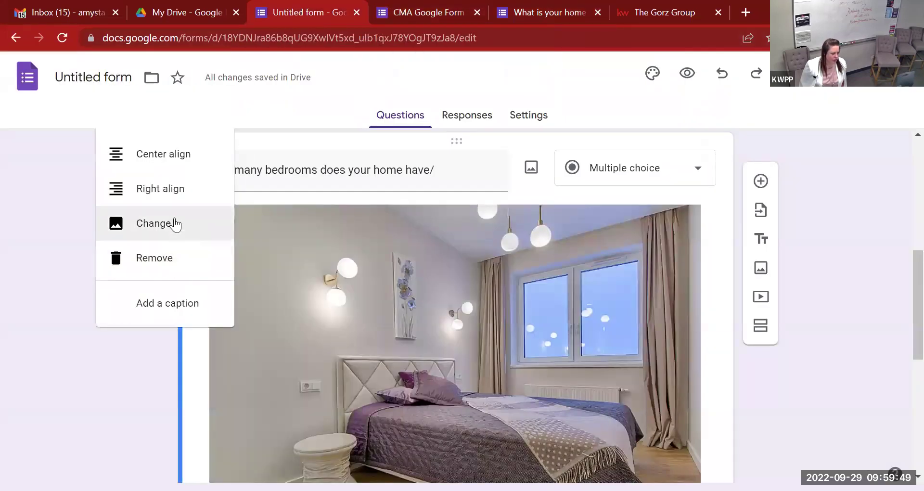
pyautogui.click(181, 155)
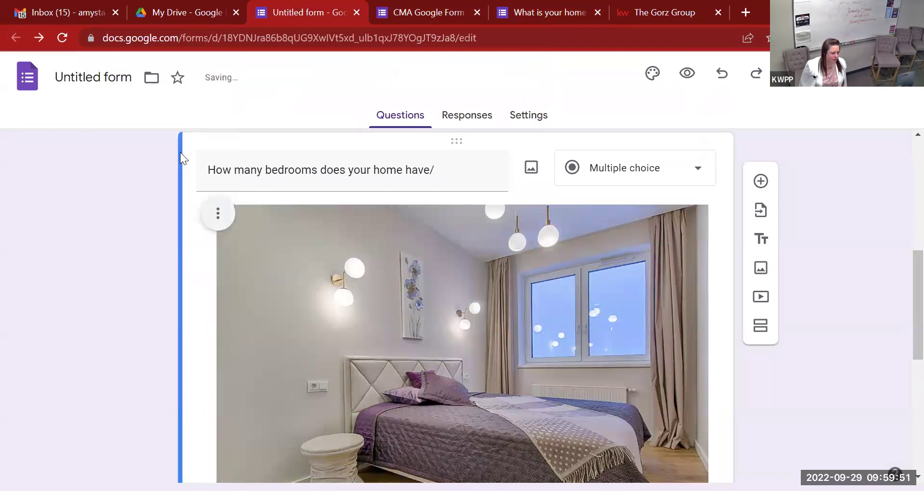
# Preview the CMA Test form down to the bedroom question's picture and answer options, and return to the form editor
pyautogui.click(687, 73)
pyautogui.scroll(-5, 487, 300)
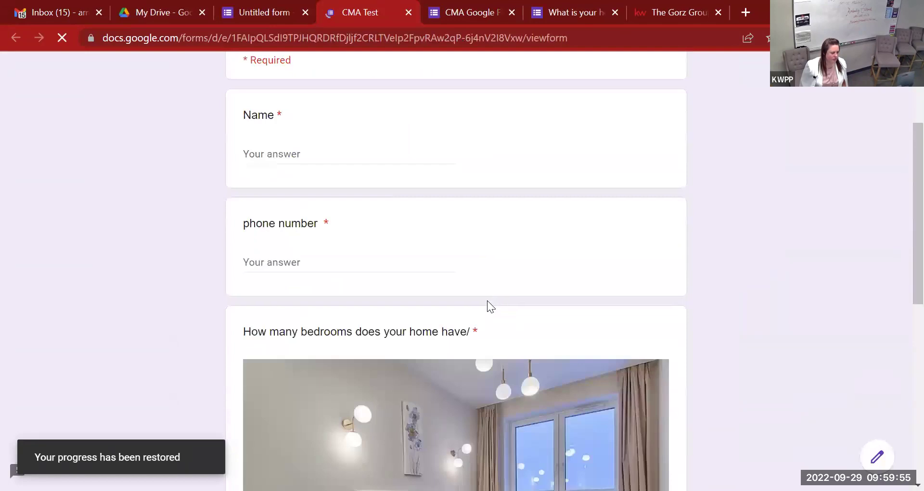
pyautogui.scroll(-5, 487, 300)
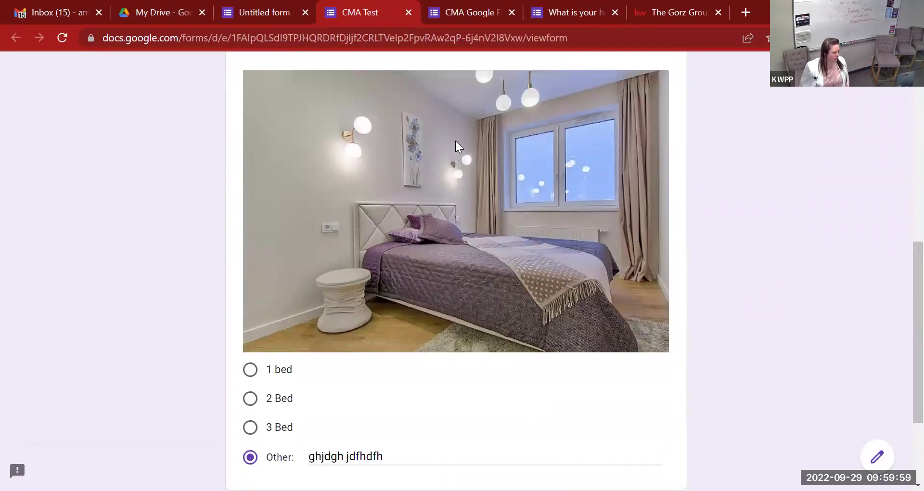
pyautogui.click(408, 13)
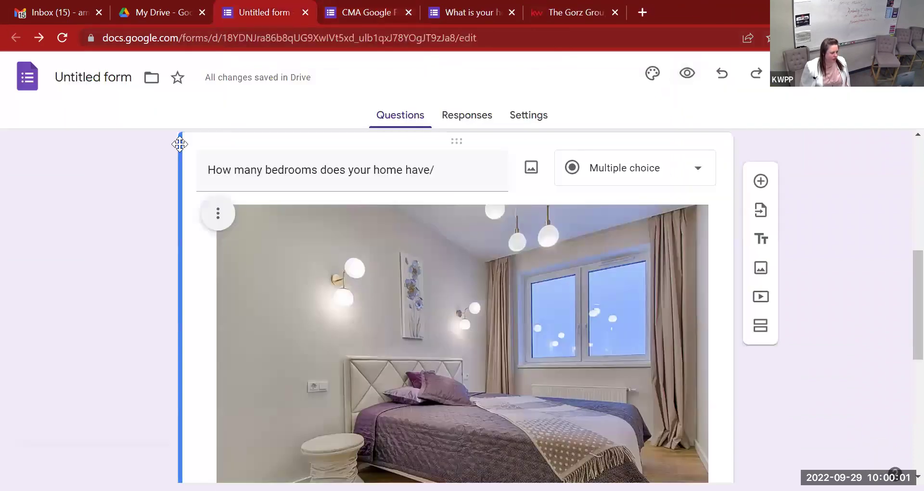
# Return to the CMA Test form's header and open the theme customization options
pyautogui.scroll(-2, 386, 426)
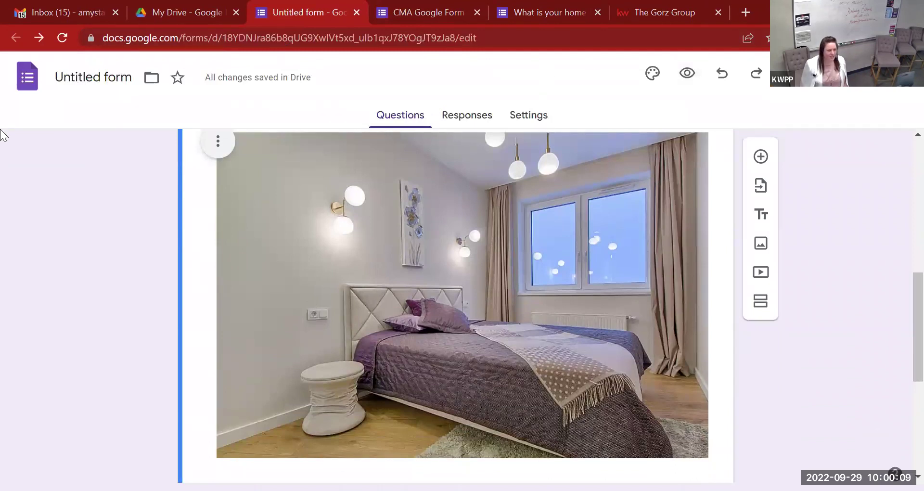
pyautogui.scroll(-3, 387, 255)
pyautogui.scroll(10, 433, 294)
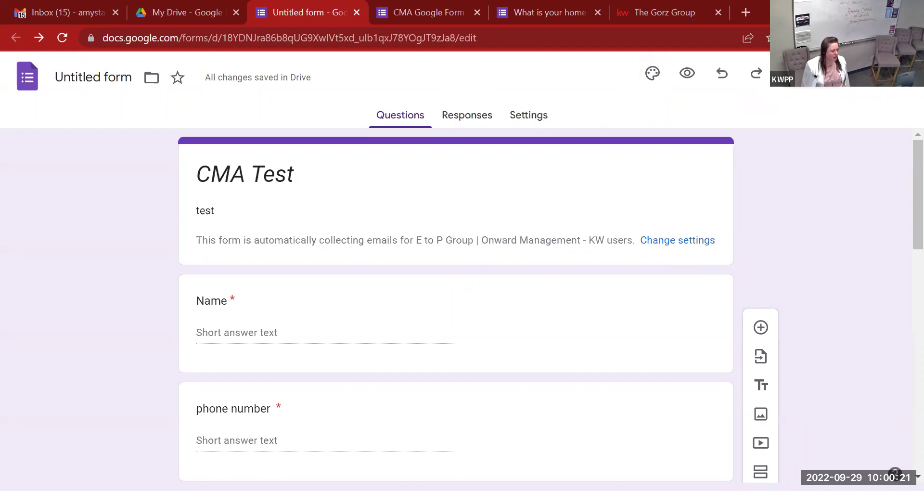
pyautogui.click(649, 74)
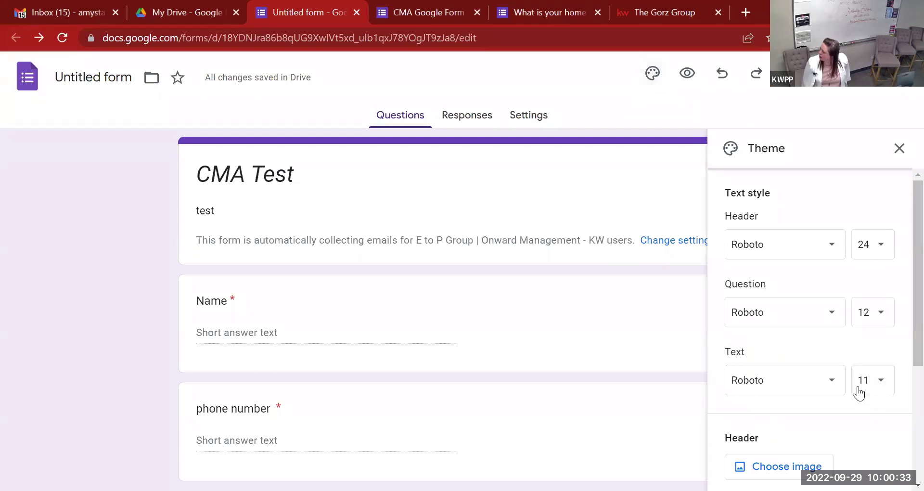
# Set the form's theme color to red, try the dark pink background, and switch the background to light gray
pyautogui.scroll(-3, 781, 206)
pyautogui.scroll(2, 825, 248)
pyautogui.scroll(-1, 817, 288)
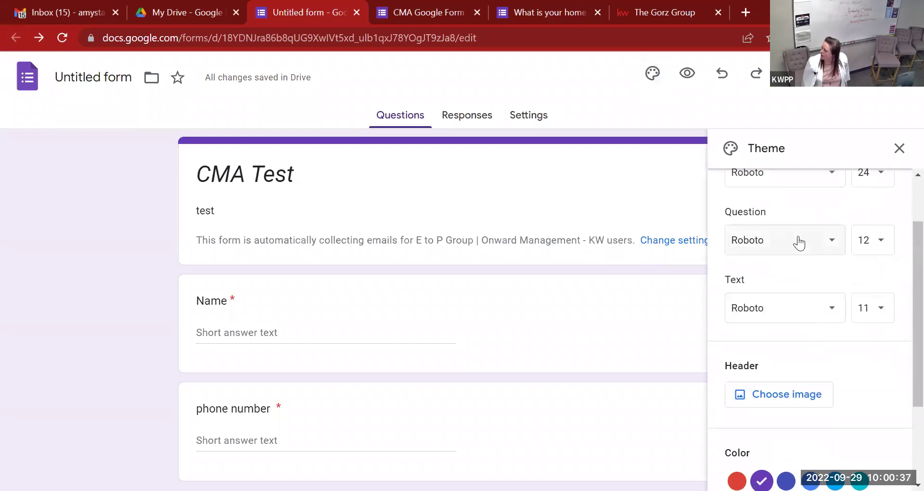
pyautogui.scroll(-2, 801, 243)
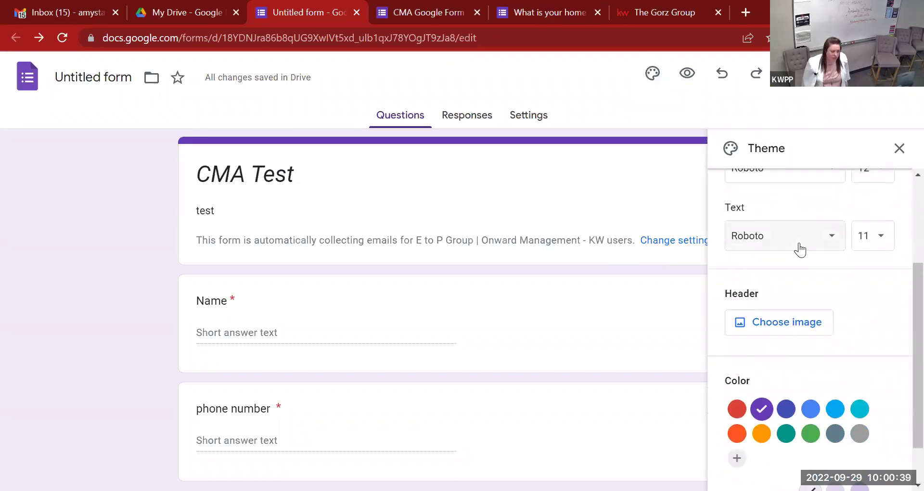
pyautogui.scroll(-1, 798, 248)
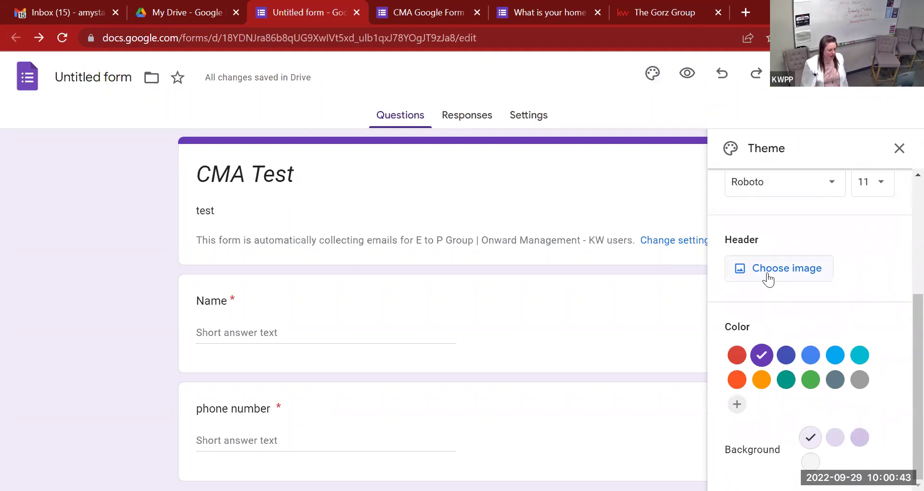
pyautogui.scroll(4, 838, 344)
pyautogui.scroll(-4, 839, 342)
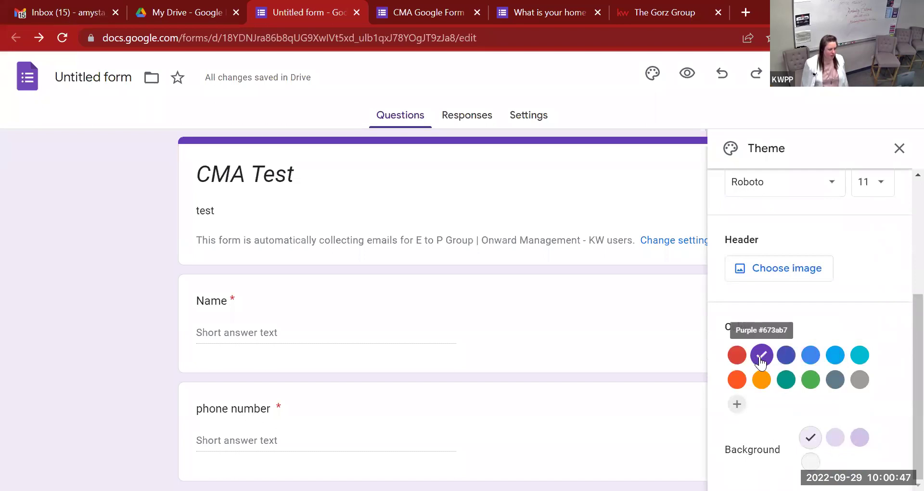
pyautogui.click(732, 360)
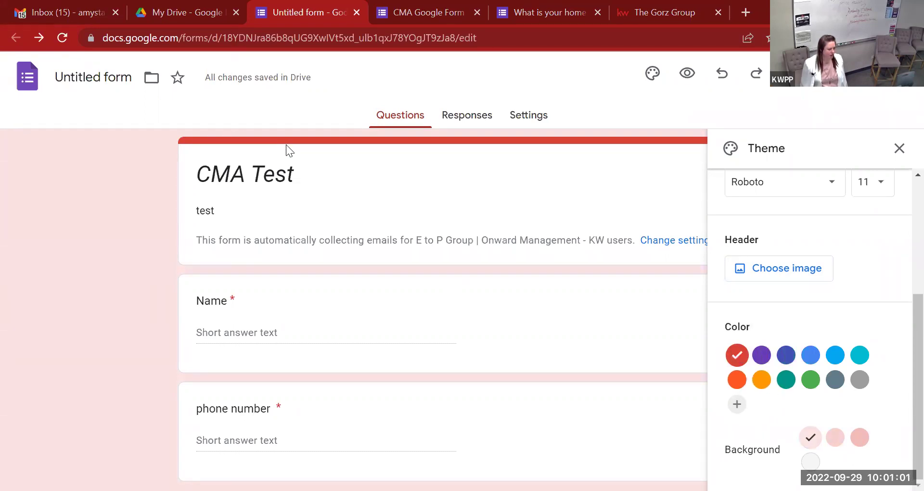
pyautogui.click(859, 439)
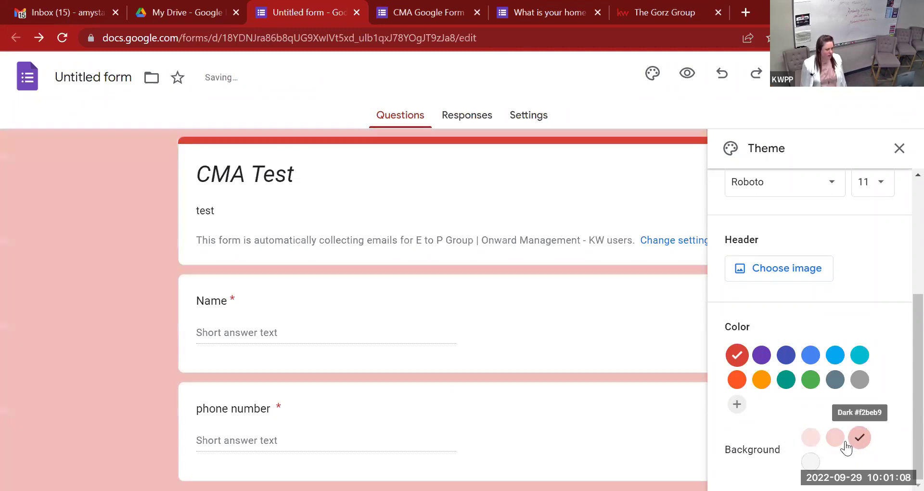
pyautogui.click(810, 462)
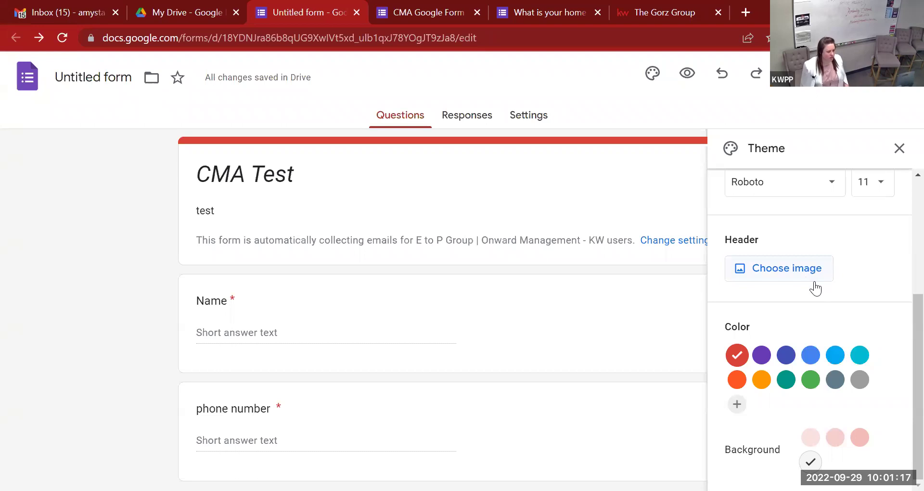
pyautogui.click(805, 270)
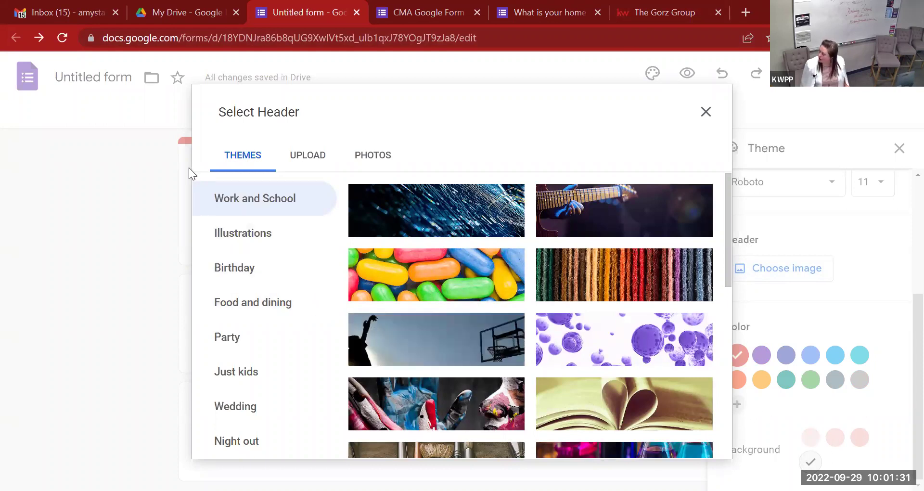
pyautogui.click(262, 199)
pyautogui.scroll(-3, 563, 292)
pyautogui.scroll(-3, 563, 293)
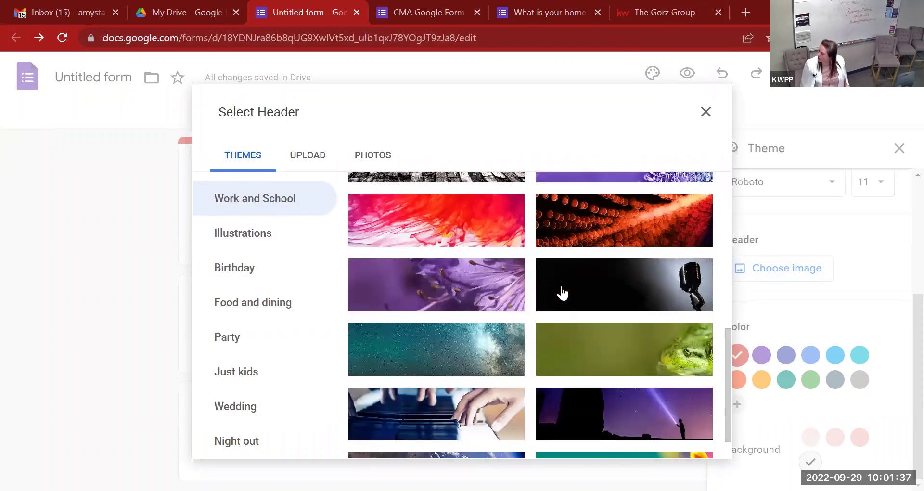
pyautogui.scroll(3, 561, 292)
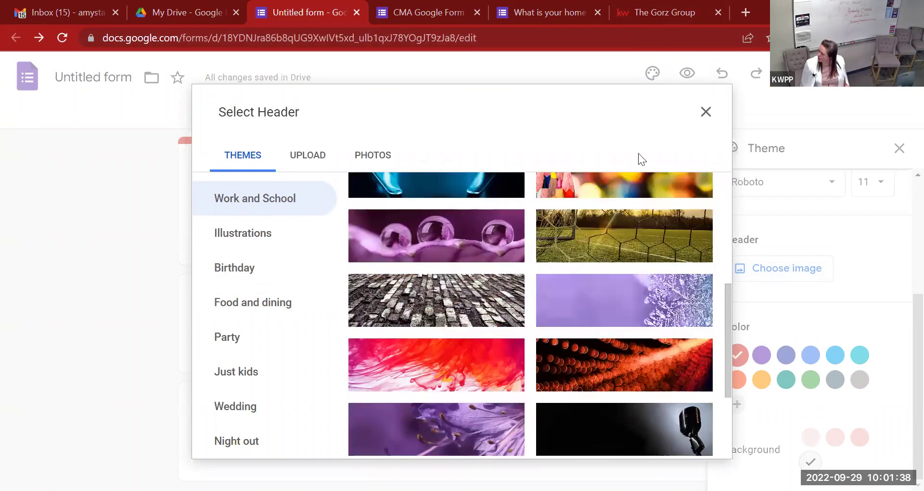
pyautogui.click(791, 280)
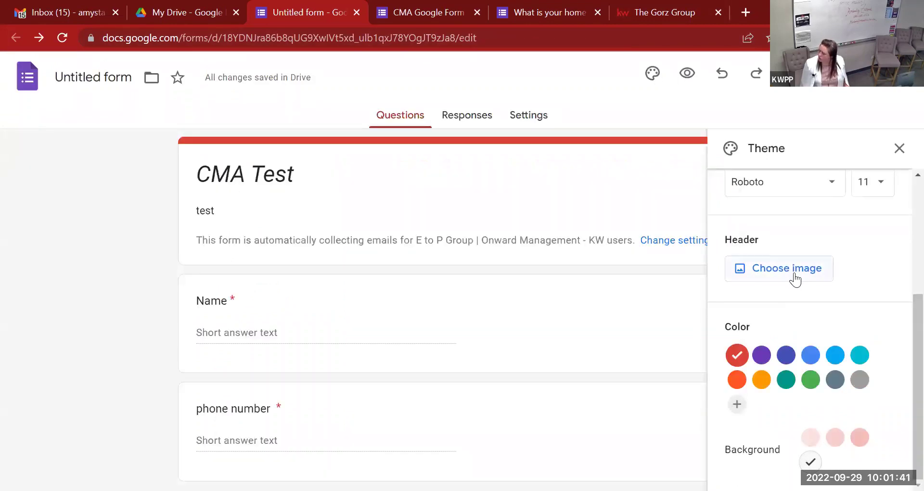
# Insert the cobblestone image from the Work and School themes as the form's header
pyautogui.click(793, 272)
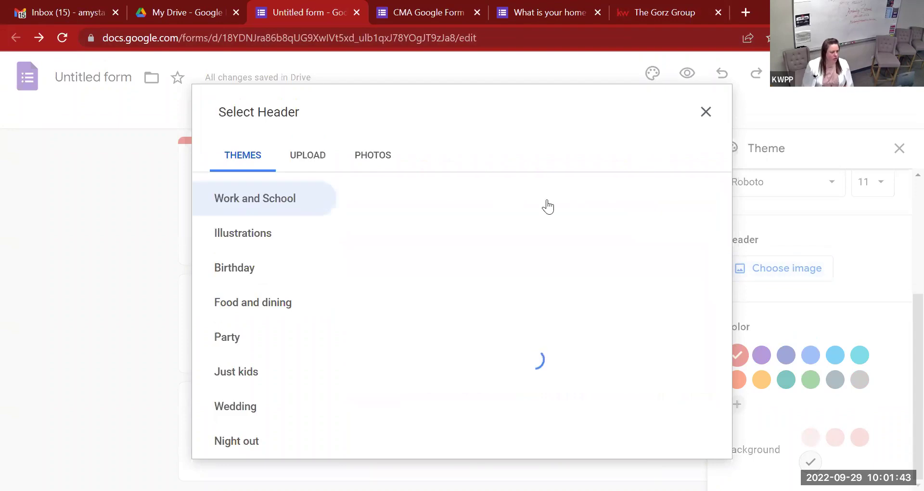
pyautogui.scroll(-10, 539, 241)
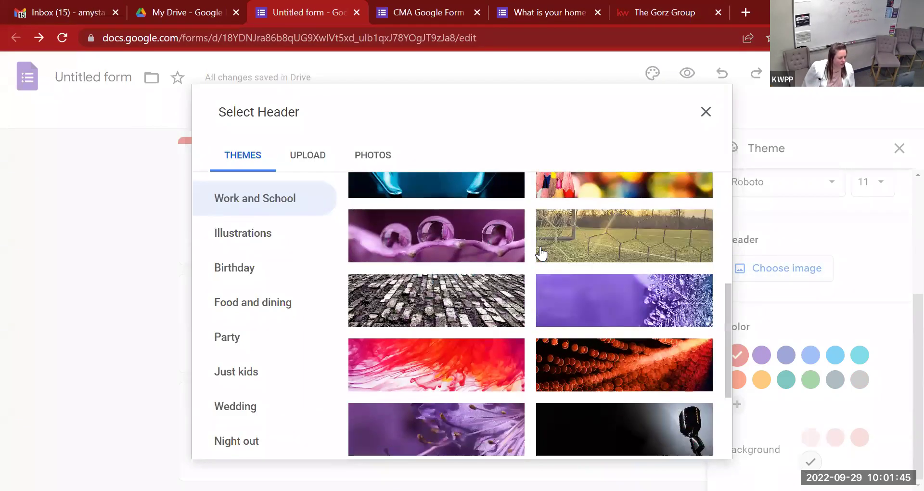
pyautogui.scroll(-15, 540, 252)
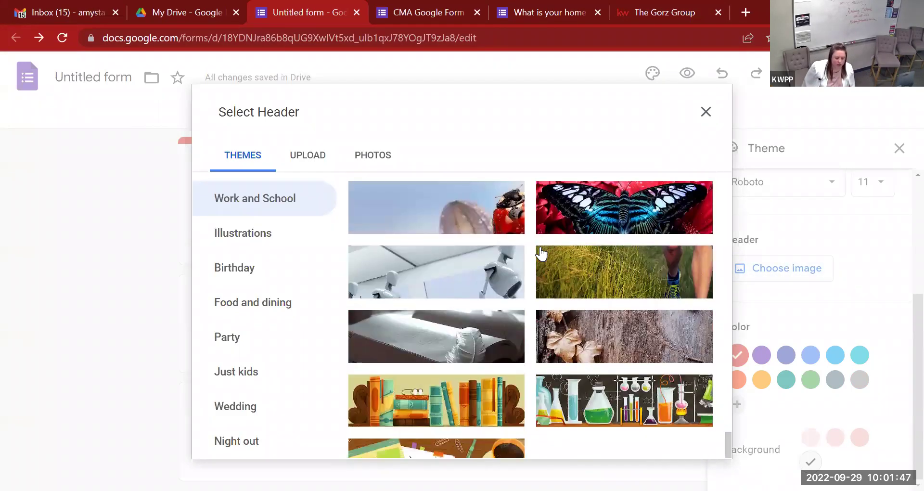
pyautogui.scroll(3, 538, 301)
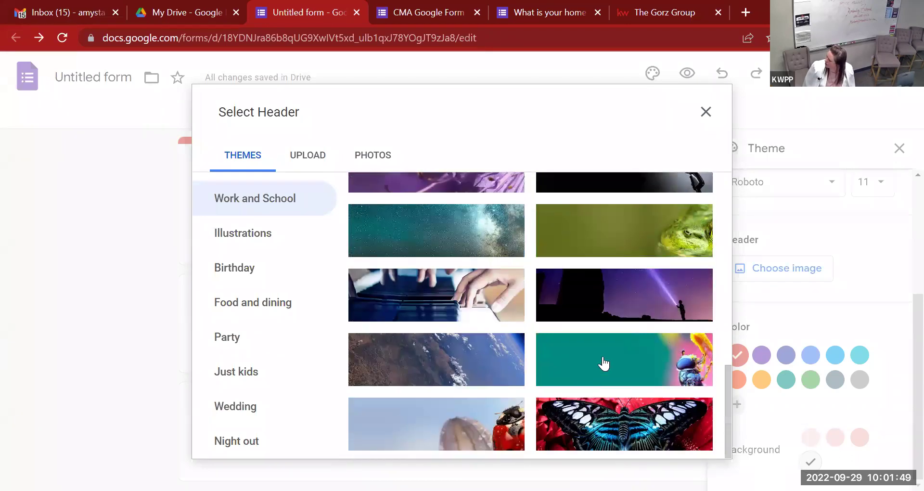
pyautogui.scroll(15, 454, 320)
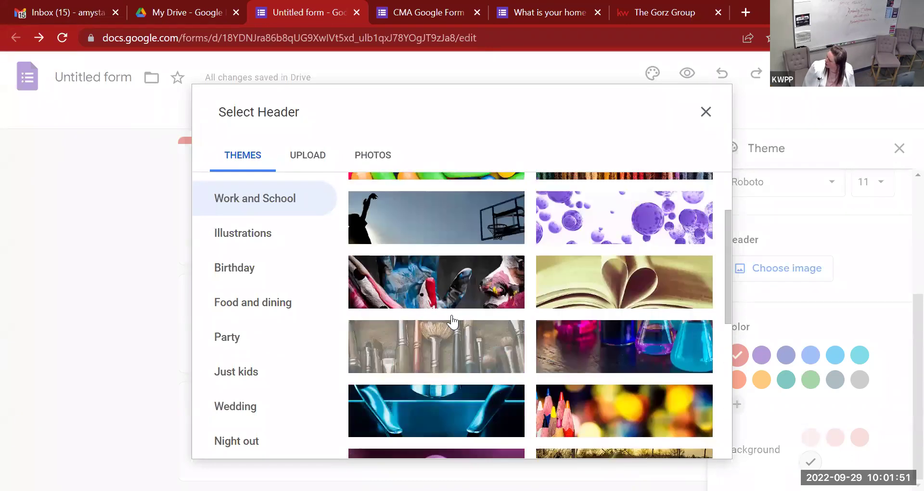
pyautogui.scroll(-10, 454, 320)
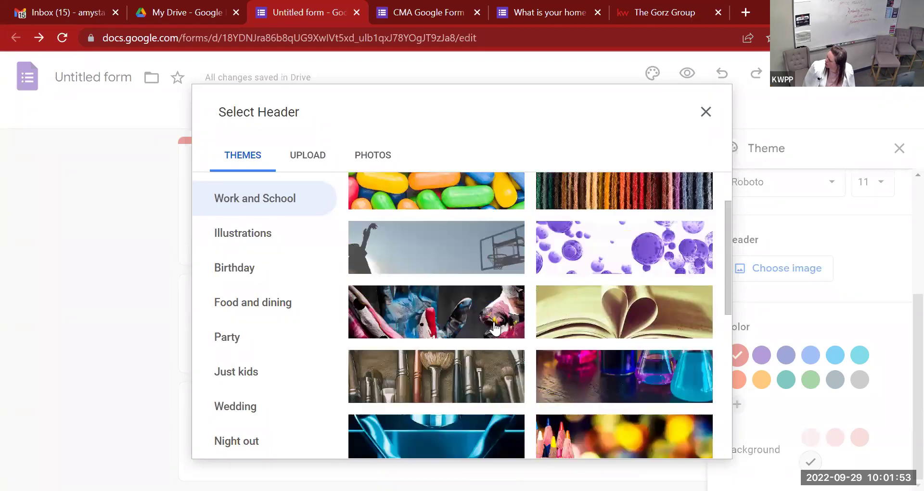
pyautogui.click(460, 304)
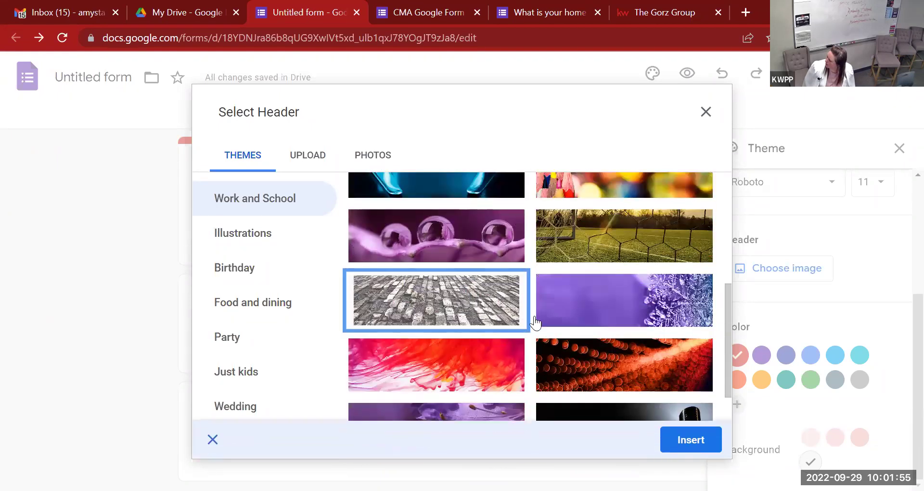
pyautogui.click(709, 443)
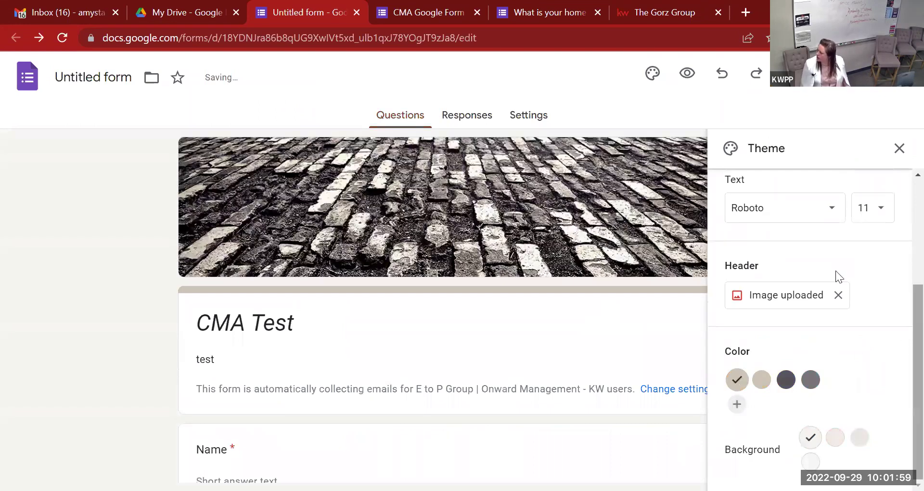
pyautogui.click(773, 296)
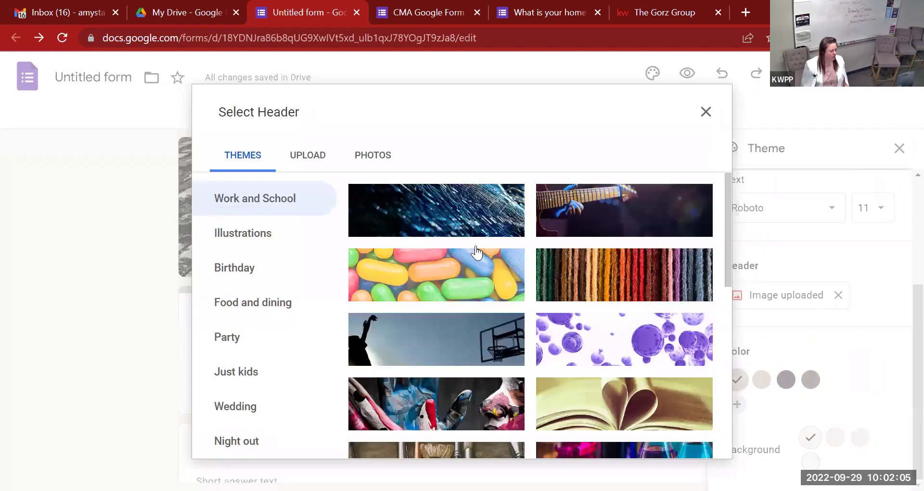
pyautogui.scroll(-3, 541, 289)
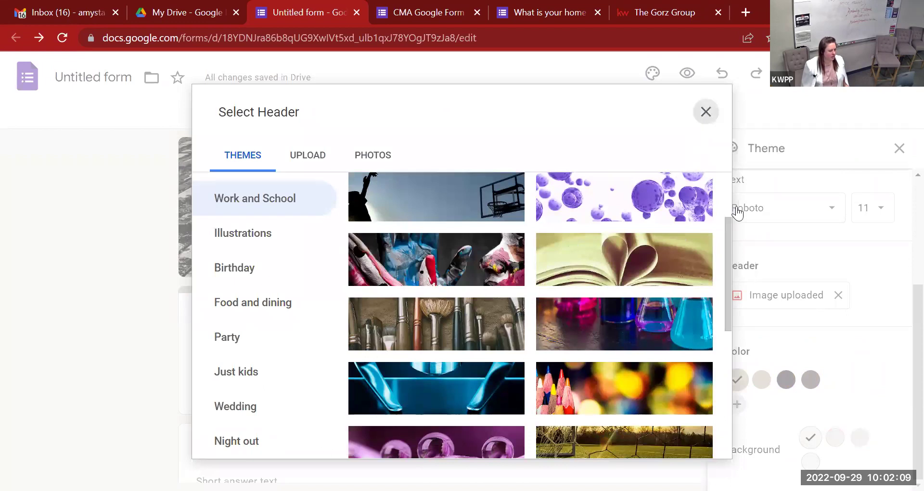
pyautogui.click(705, 112)
# Replace the header image with the three flying bats picture from the Illustrations themes
pyautogui.click(772, 295)
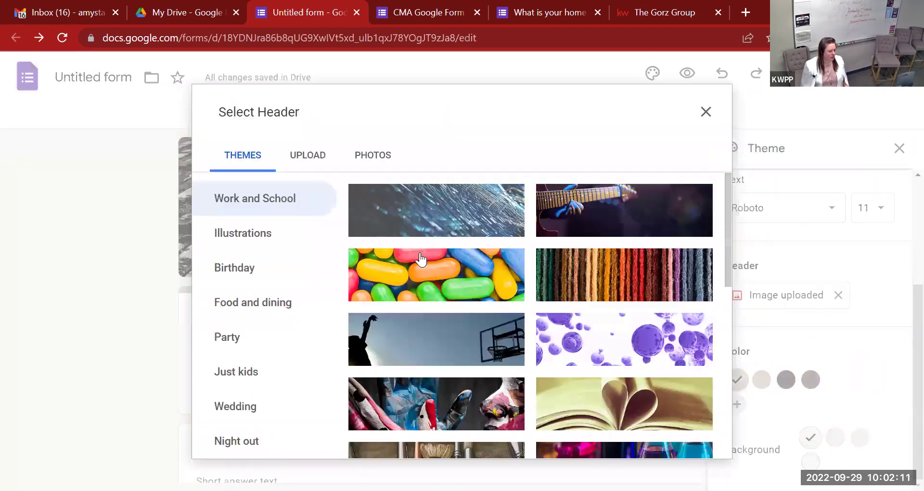
pyautogui.scroll(-5, 566, 315)
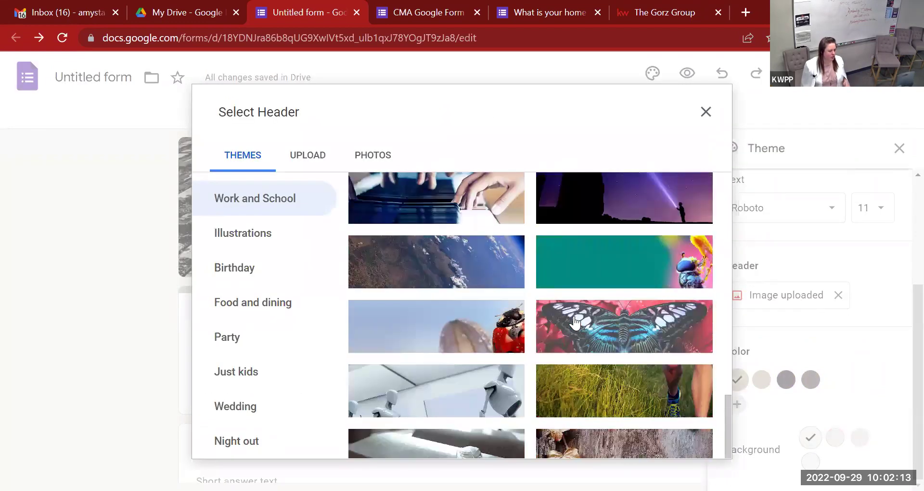
pyautogui.click(244, 236)
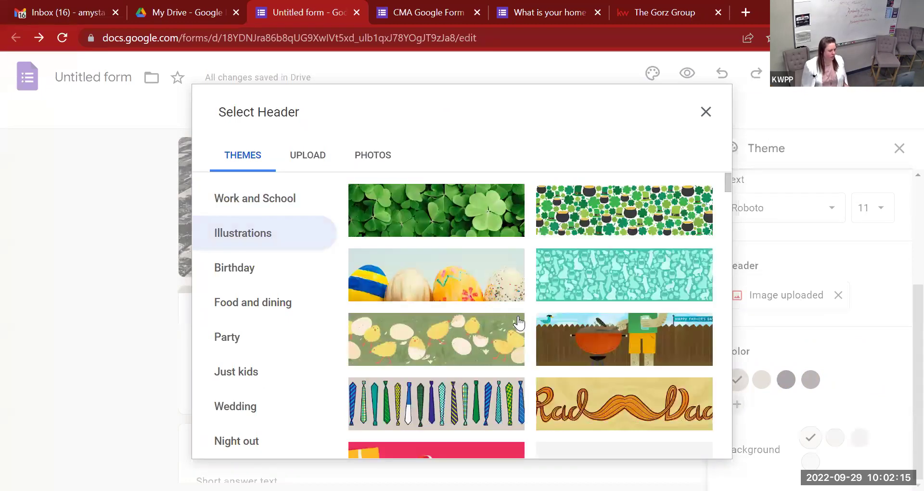
pyautogui.scroll(-4, 433, 307)
pyautogui.scroll(-9, 481, 312)
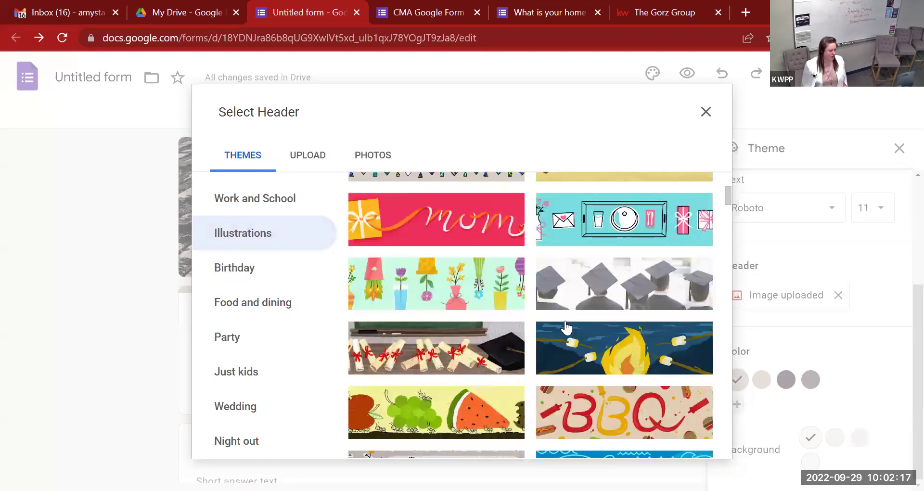
pyautogui.scroll(5, 565, 324)
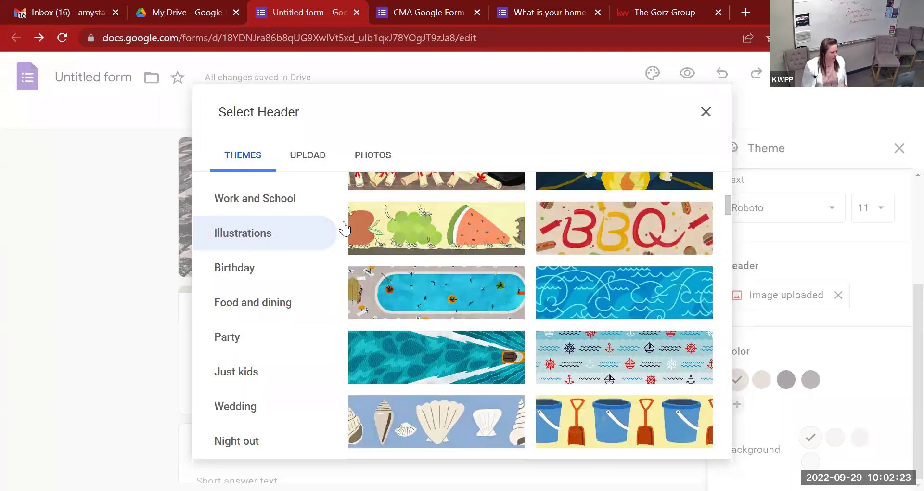
pyautogui.scroll(-10, 567, 380)
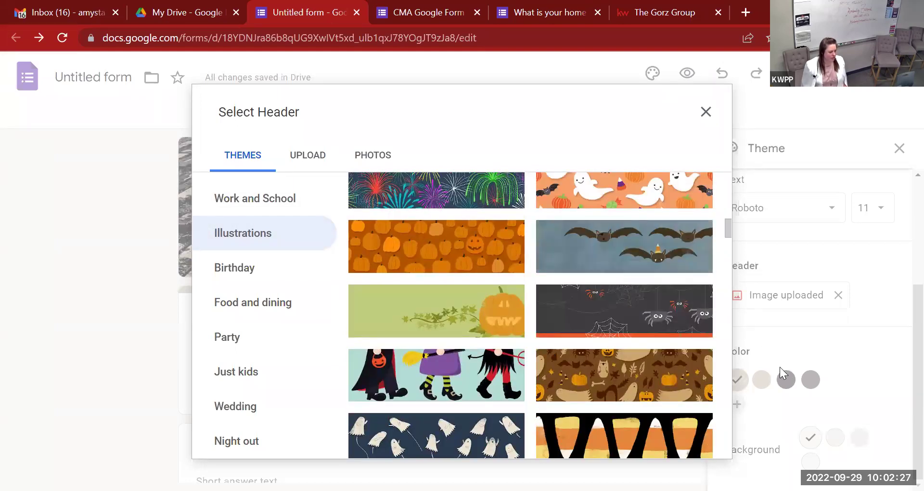
pyautogui.click(641, 262)
pyautogui.click(688, 435)
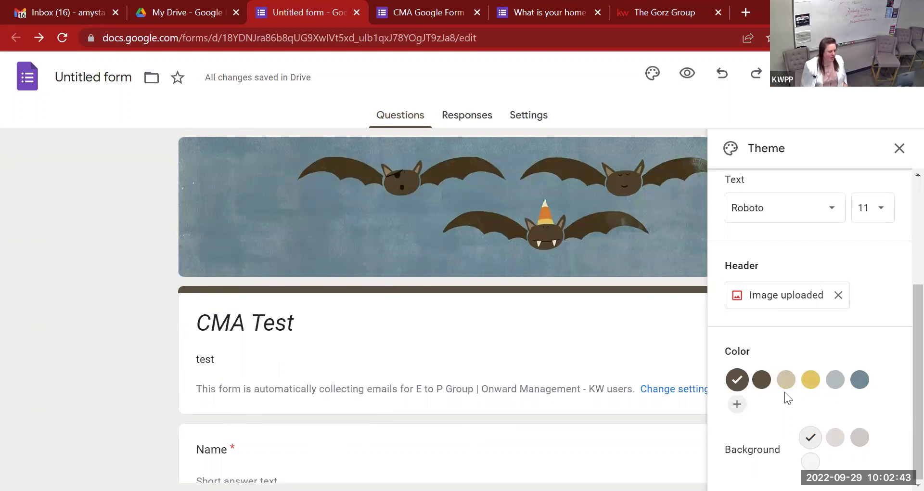
# Try the yellow theme color with its middle background shade, and add #e22424 as a custom theme color
pyautogui.click(811, 380)
pyautogui.click(834, 436)
pyautogui.click(736, 404)
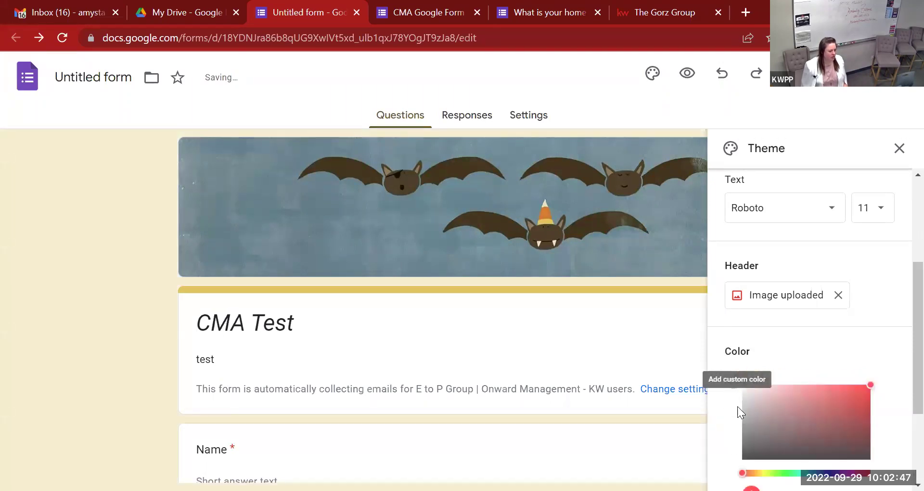
pyautogui.scroll(-3, 812, 447)
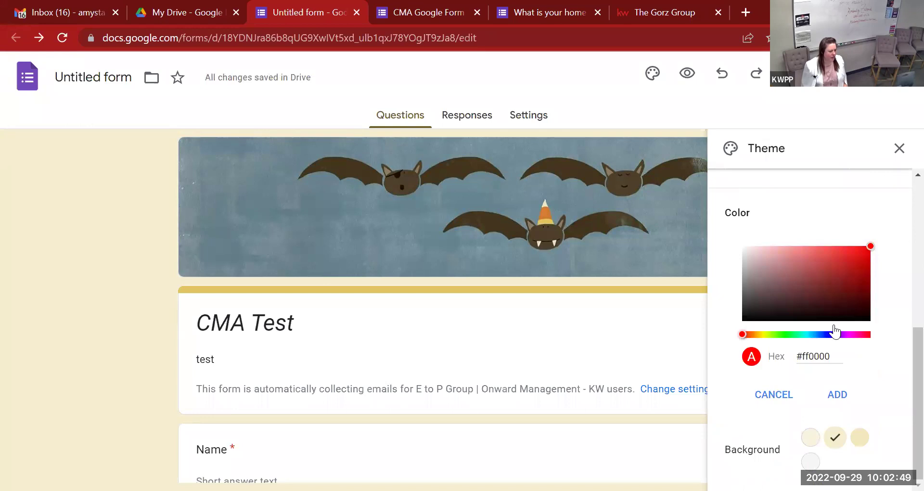
pyautogui.moveTo(864, 257); pyautogui.dragTo(850, 254)
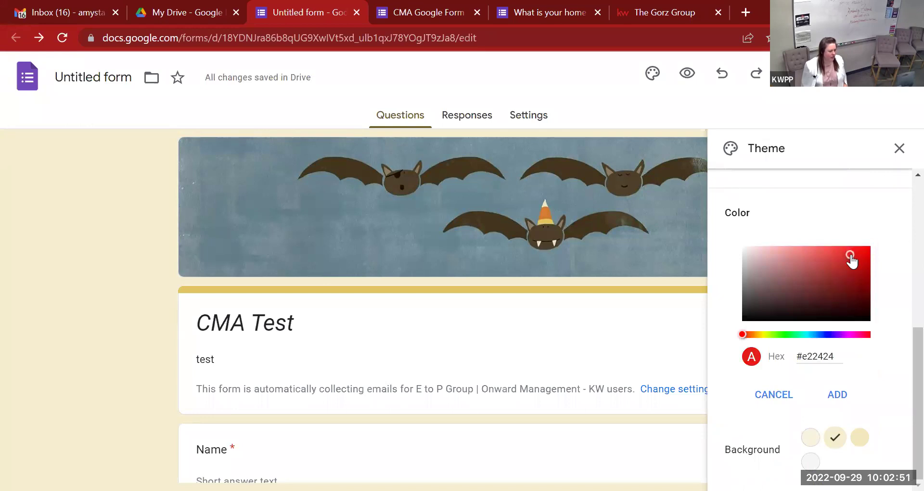
pyautogui.click(835, 394)
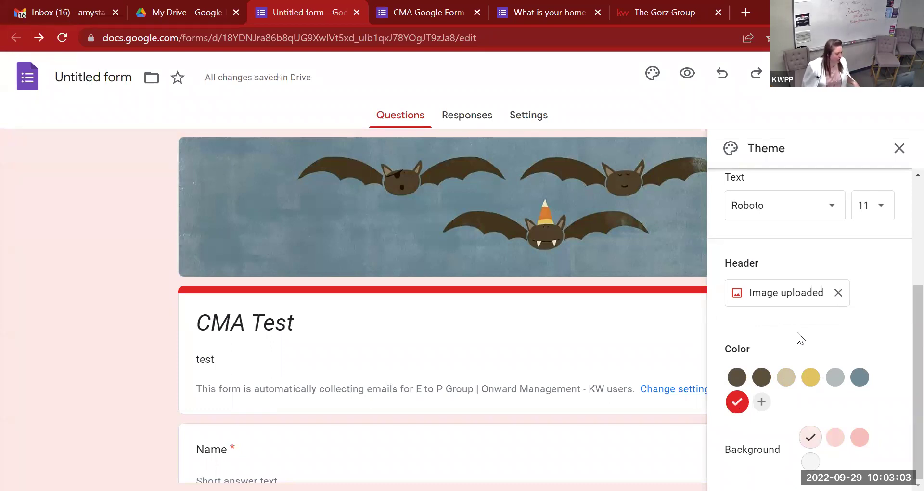
# Examine the available header image sources: the theme gallery, file upload and account photos
pyautogui.click(792, 293)
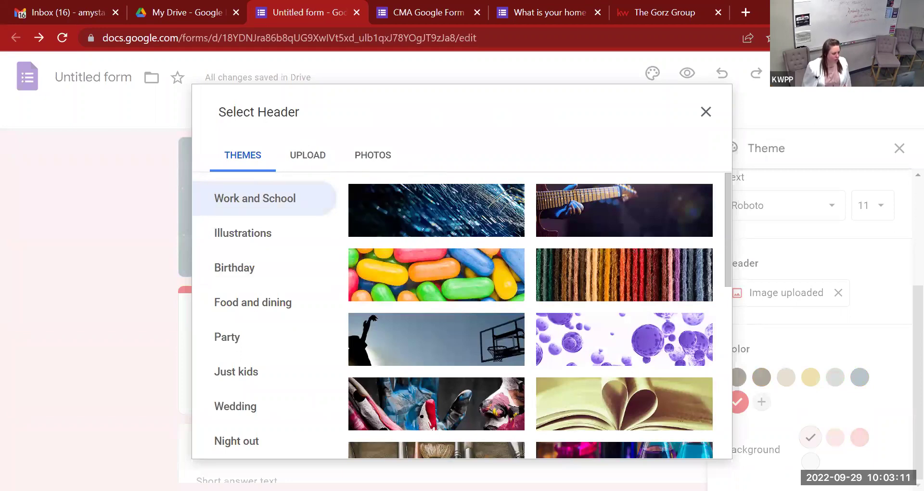
pyautogui.scroll(-8, 566, 428)
pyautogui.scroll(10, 567, 428)
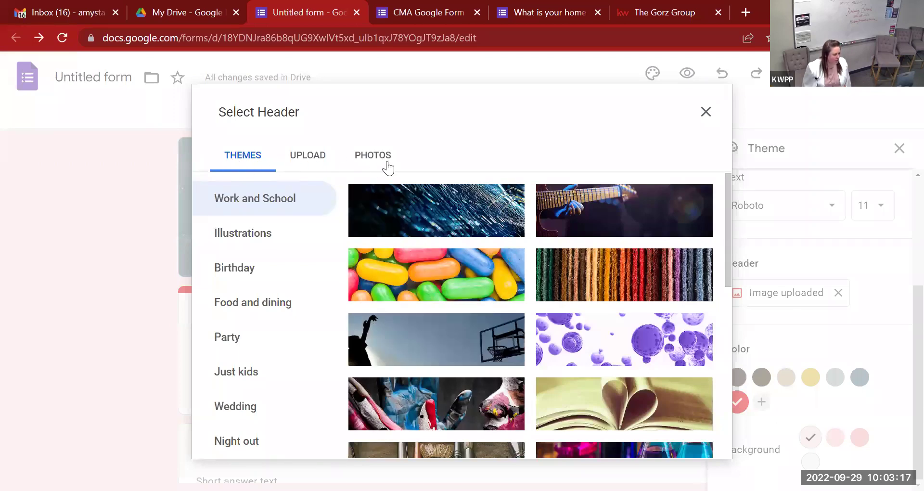
pyautogui.click(303, 153)
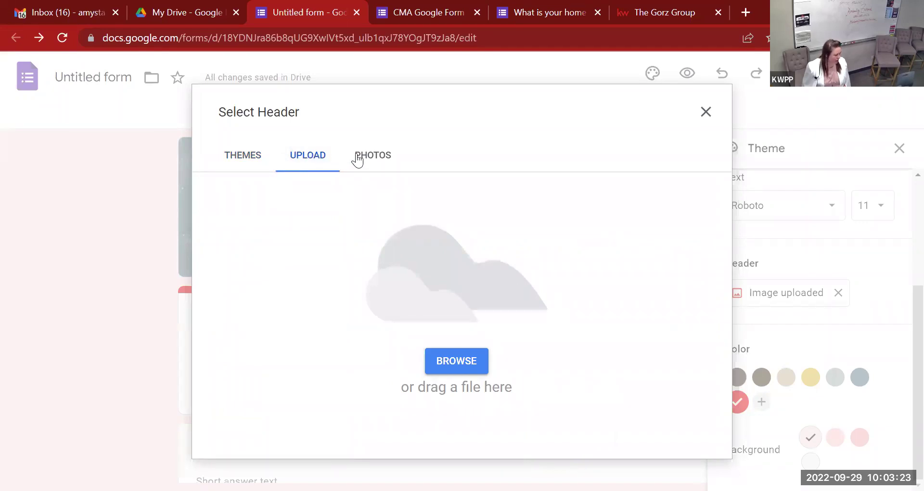
pyautogui.click(371, 163)
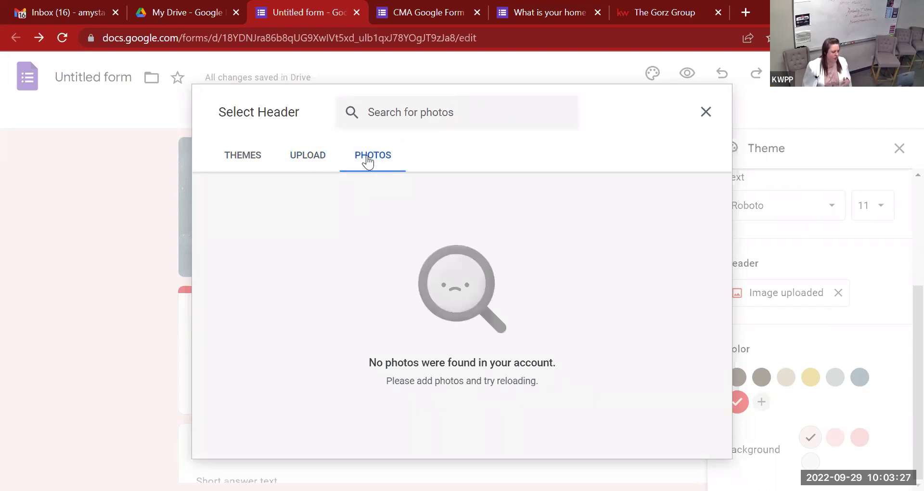
pyautogui.click(317, 160)
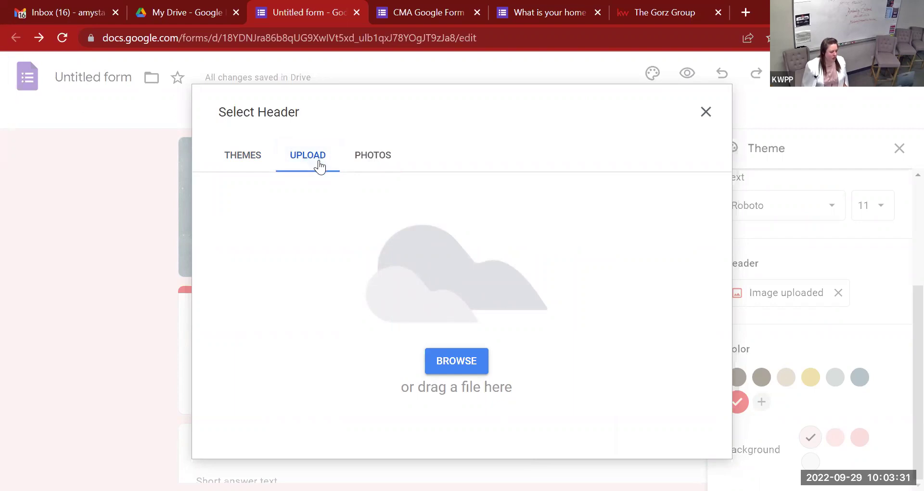
# Load the file image (12) (1) from the Downloads folder as a candidate header image
pyautogui.click(464, 361)
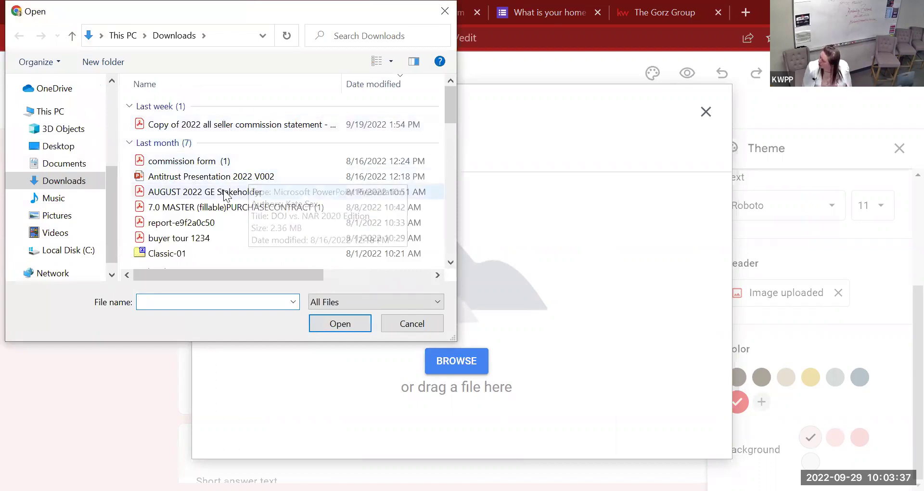
pyautogui.scroll(-3, 221, 229)
pyautogui.scroll(-3, 223, 230)
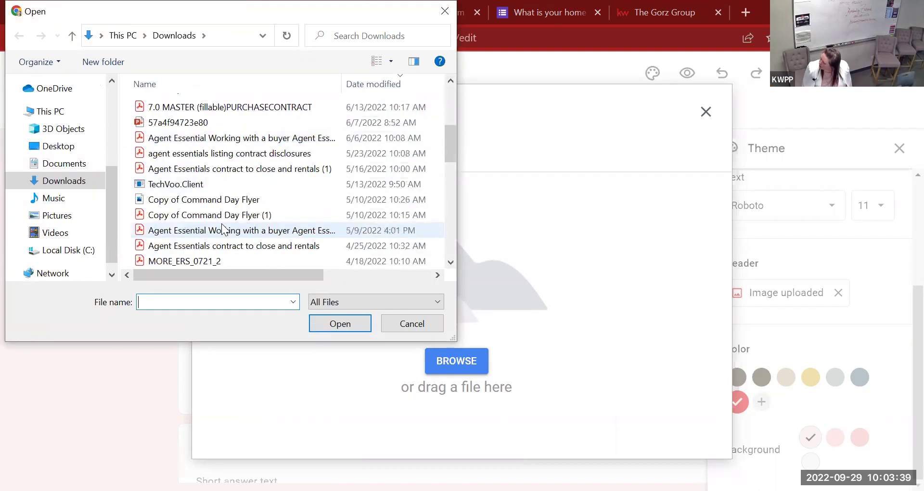
pyautogui.scroll(-3, 239, 187)
pyautogui.scroll(-3, 240, 186)
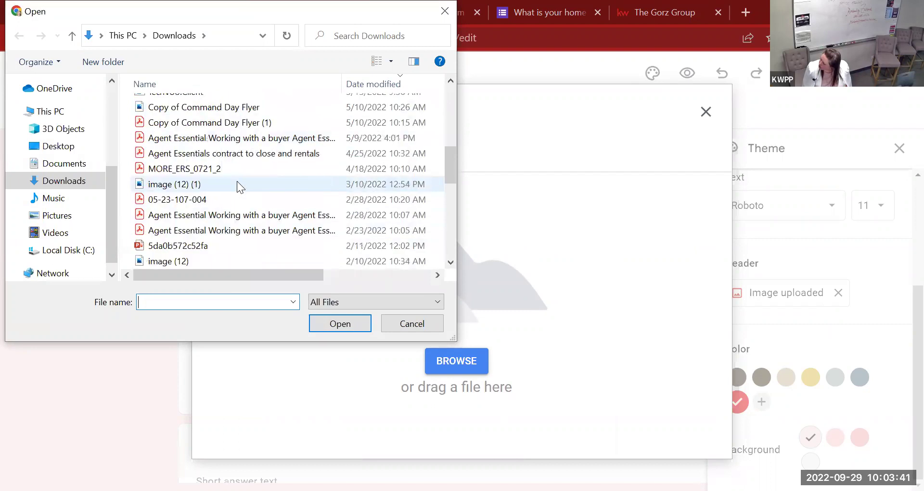
pyautogui.click(238, 184)
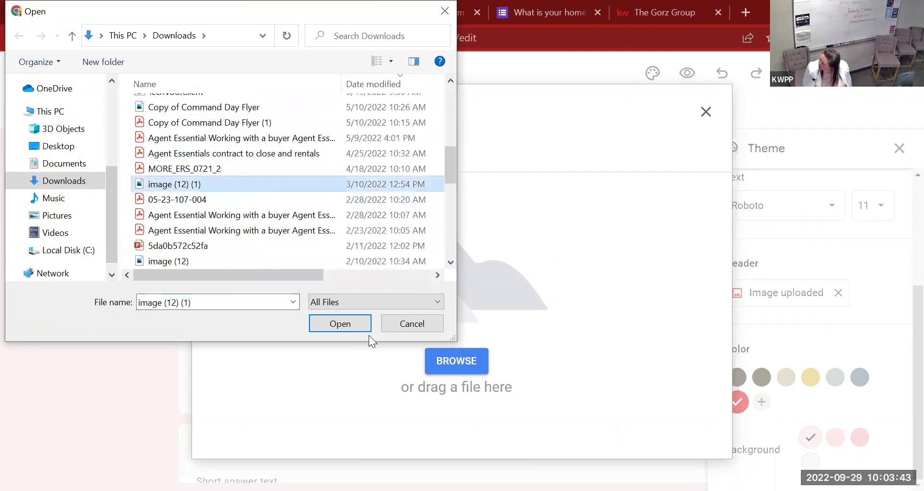
pyautogui.click(349, 321)
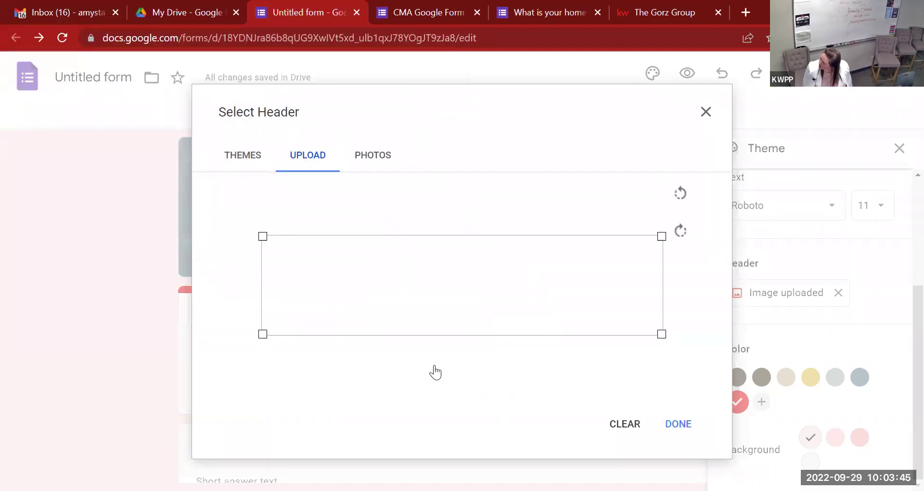
# Try resizing and repositioning the crop frame over the mission, values and beliefs image, and leave the header selection without applying it
pyautogui.moveTo(496, 310); pyautogui.dragTo(519, 333)
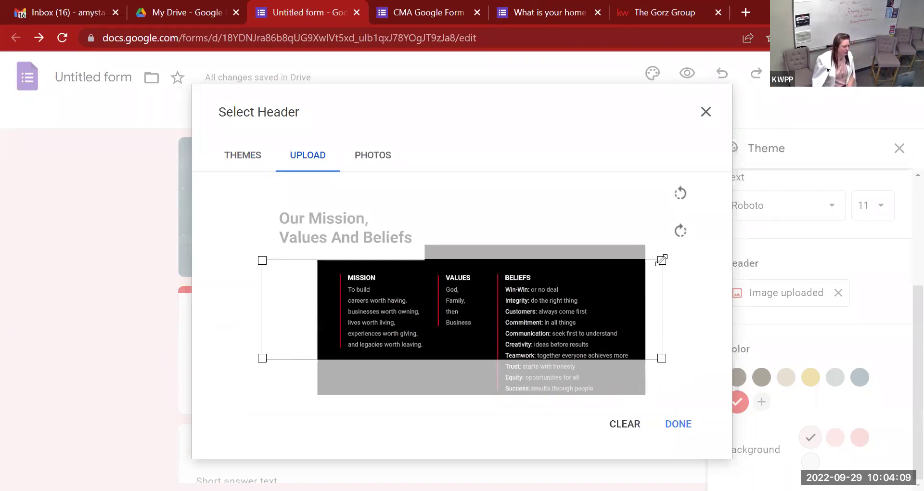
pyautogui.moveTo(661, 260); pyautogui.dragTo(429, 318)
pyautogui.moveTo(347, 324); pyautogui.dragTo(782, 262)
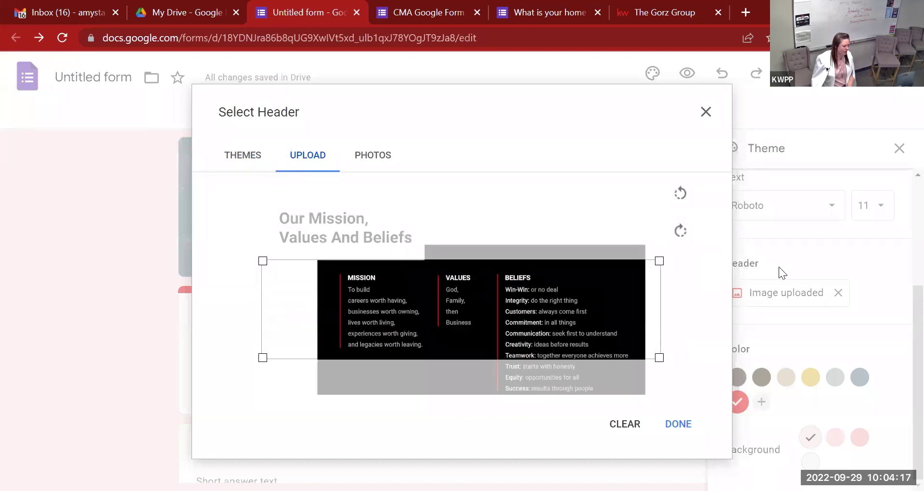
pyautogui.moveTo(583, 309); pyautogui.dragTo(587, 377)
pyautogui.moveTo(659, 295); pyautogui.dragTo(847, 334)
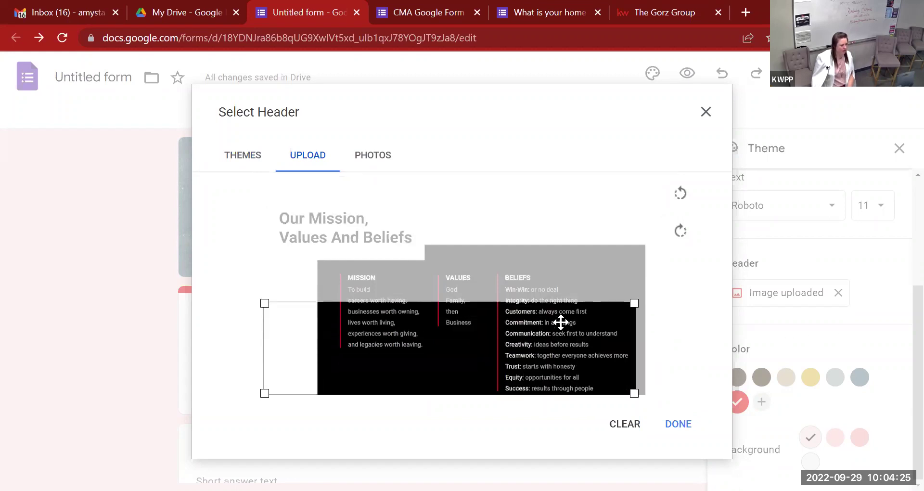
pyautogui.moveTo(519, 330); pyautogui.dragTo(532, 368)
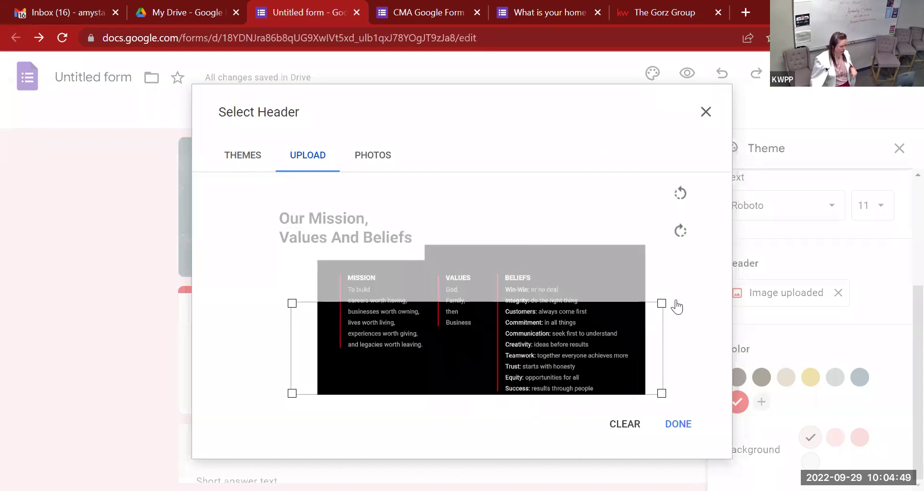
pyautogui.click(705, 113)
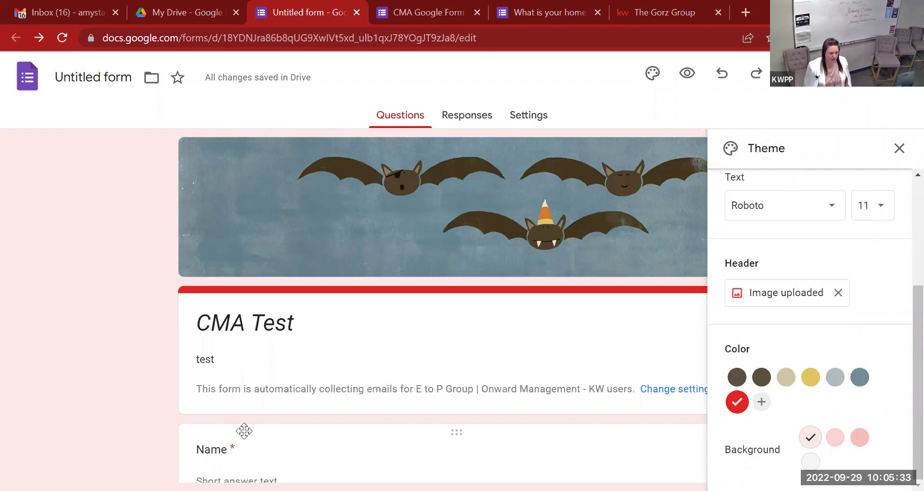
# Review the form from its header through the name, phone number and bedroom questions, and close the theme settings
pyautogui.scroll(-15, 327, 426)
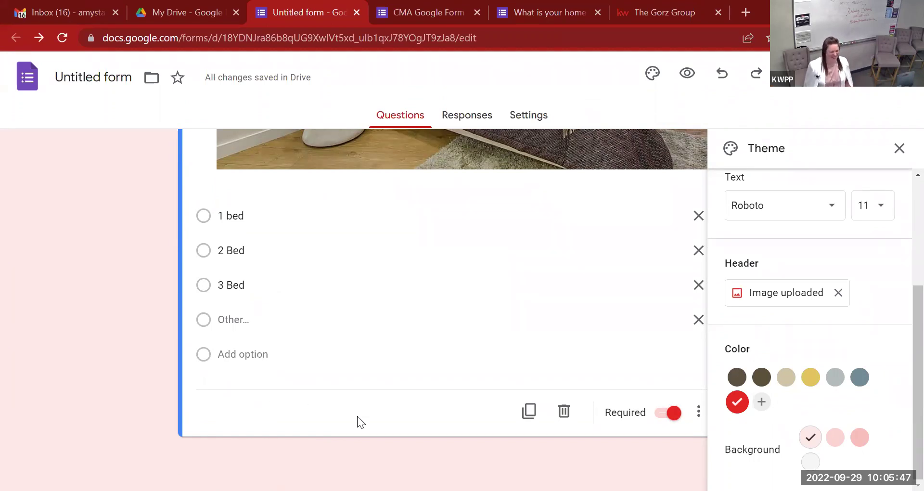
pyautogui.scroll(9, 357, 415)
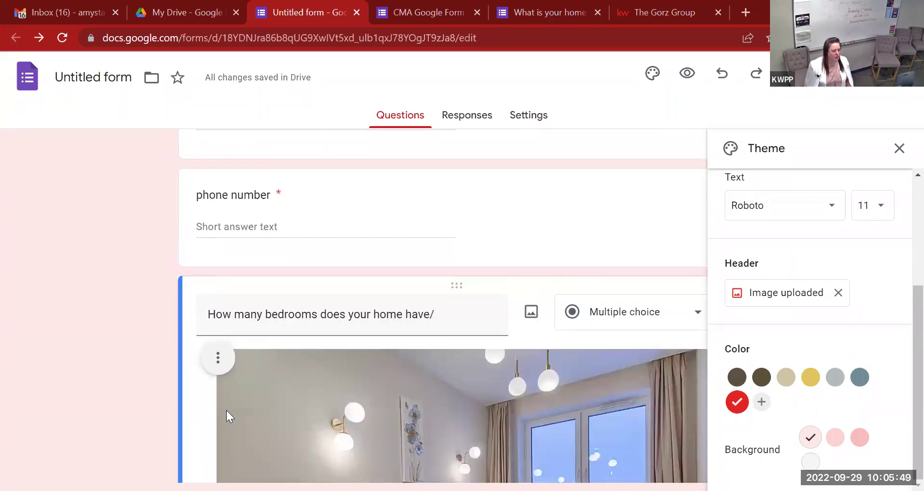
pyautogui.scroll(4, 365, 397)
pyautogui.scroll(-8, 371, 409)
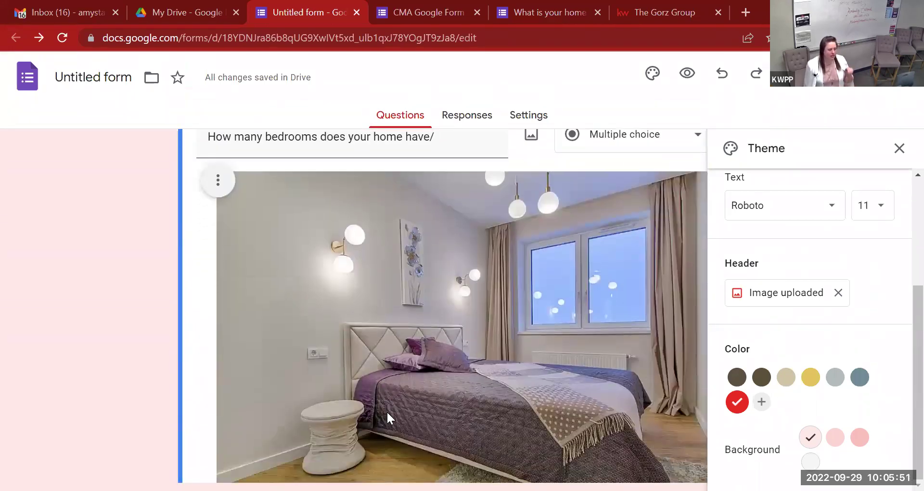
pyautogui.scroll(-5, 380, 397)
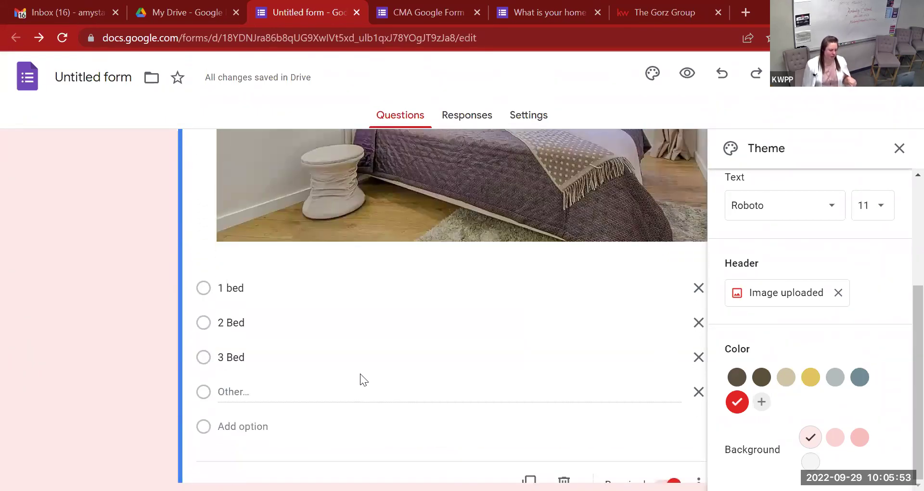
pyautogui.scroll(1, 355, 366)
pyautogui.scroll(10, 353, 371)
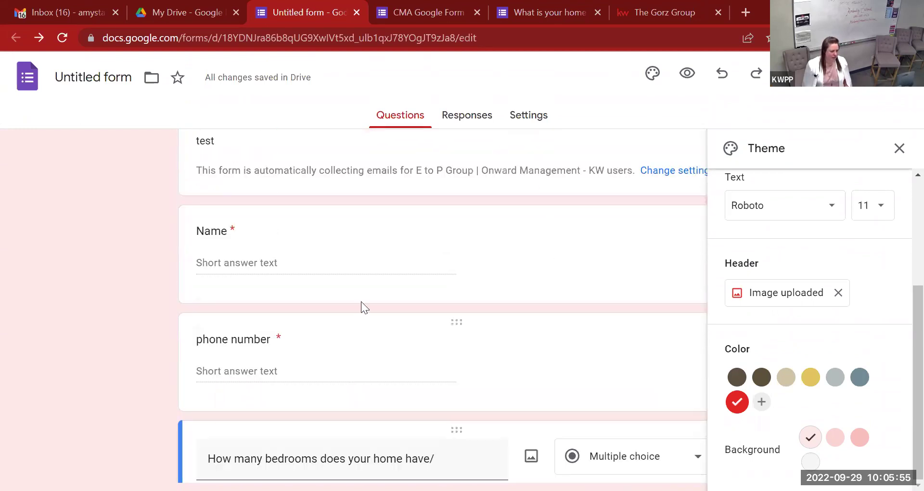
pyautogui.click(375, 238)
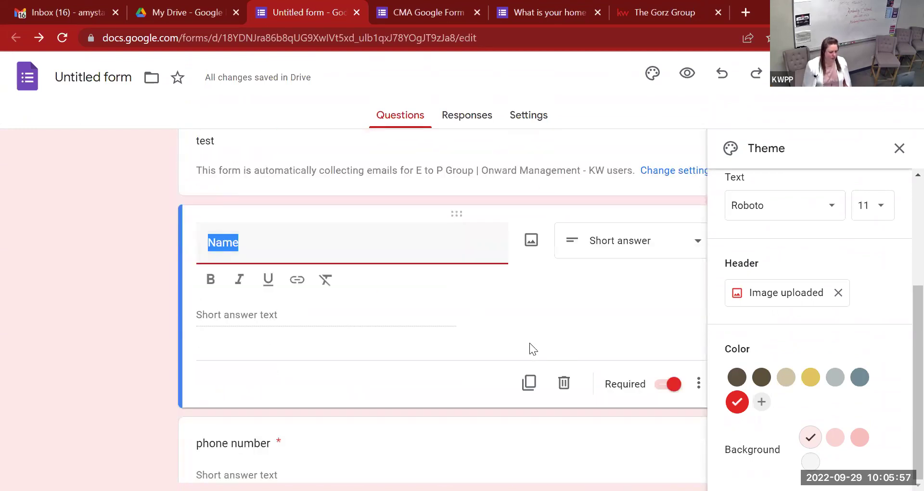
pyautogui.scroll(-3, 529, 342)
pyautogui.scroll(3, 527, 325)
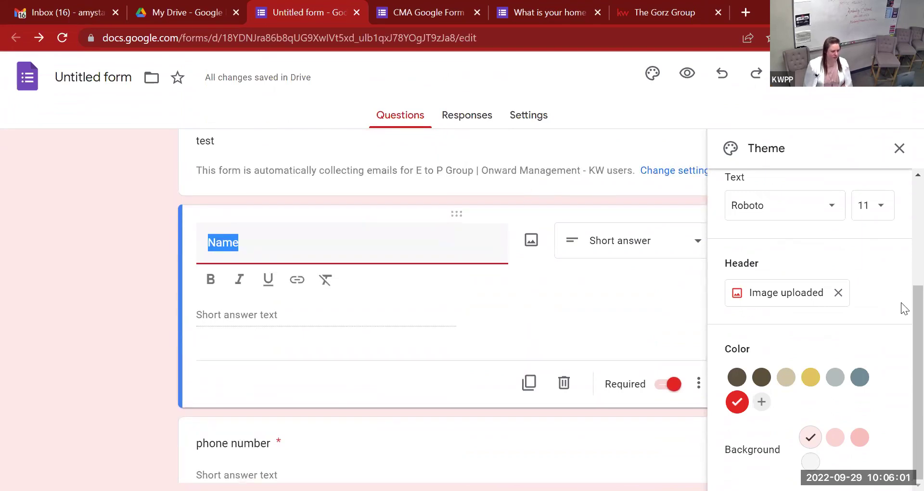
pyautogui.click(899, 149)
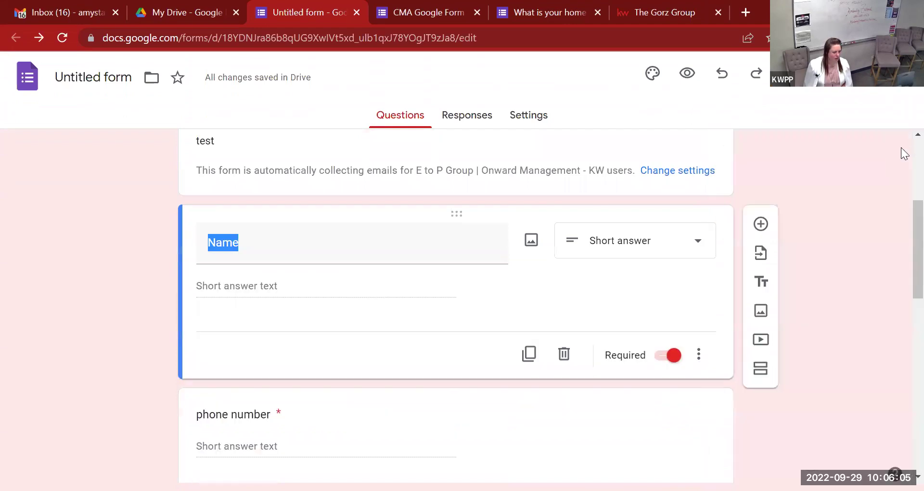
pyautogui.scroll(-5, 761, 270)
pyautogui.scroll(10, 766, 292)
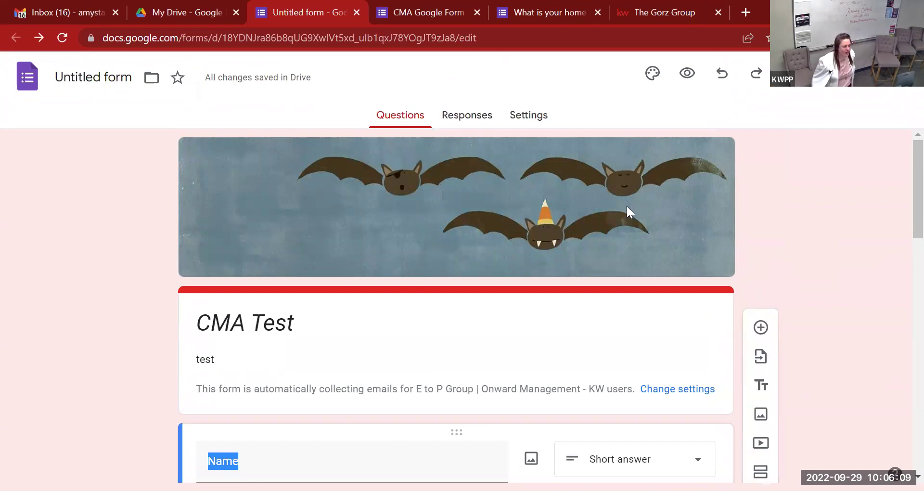
# Preview the themed form as a respondent from the header to the end, and close the preview
pyautogui.click(687, 73)
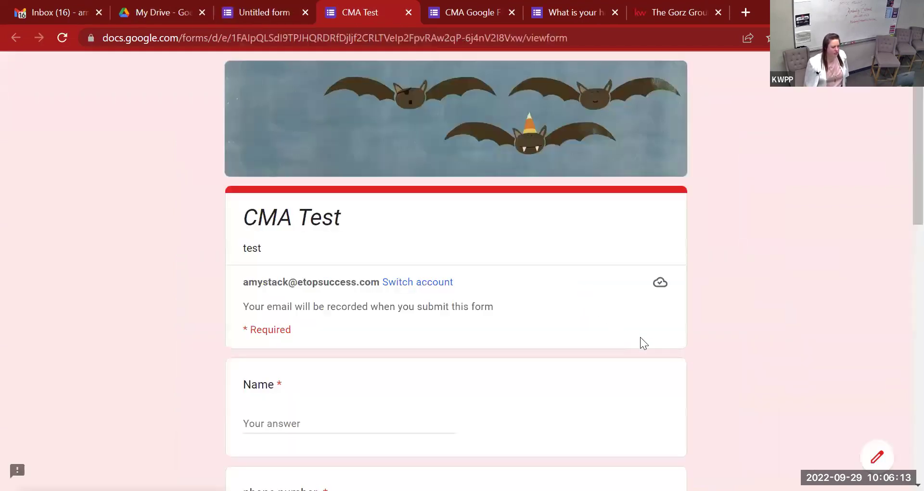
pyautogui.scroll(-9, 730, 346)
pyautogui.scroll(-5, 732, 354)
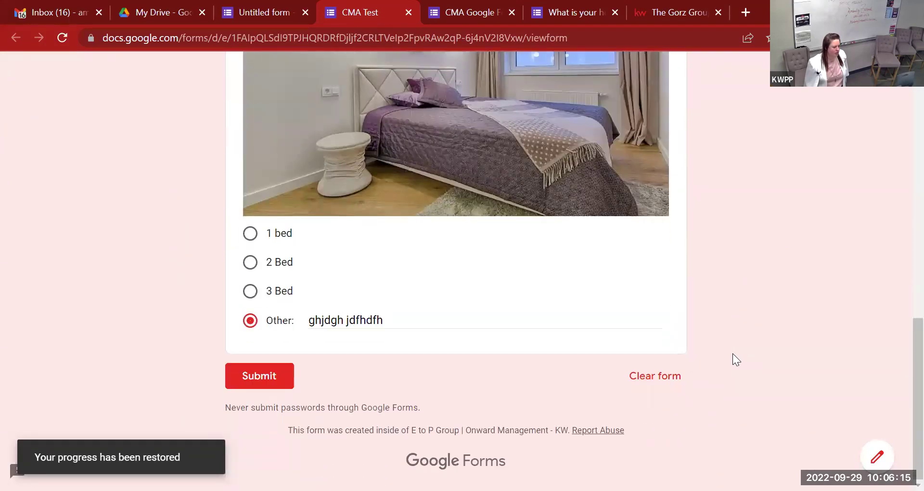
pyautogui.scroll(13, 732, 354)
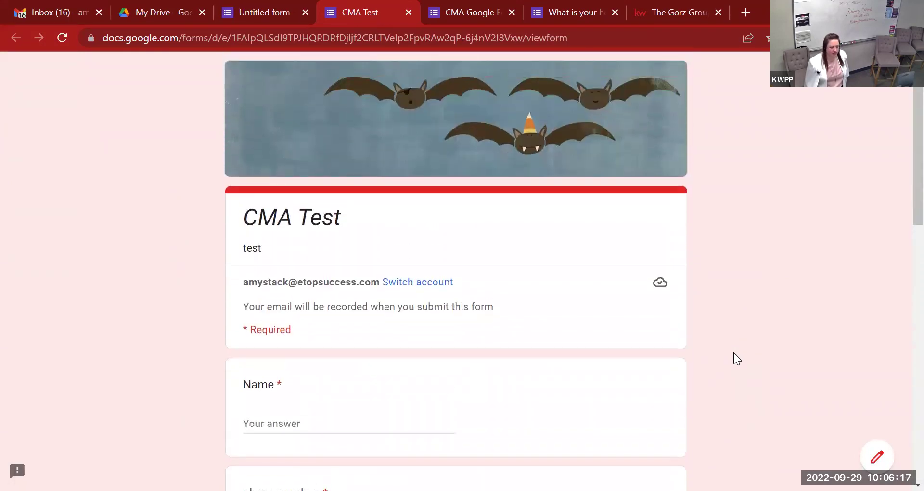
pyautogui.scroll(-8, 733, 356)
pyautogui.scroll(-6, 733, 361)
pyautogui.scroll(9, 736, 314)
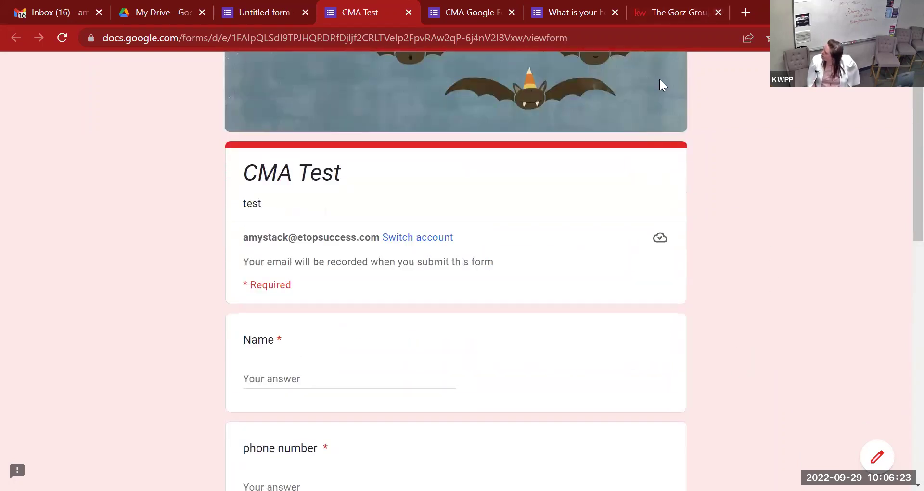
pyautogui.click(408, 12)
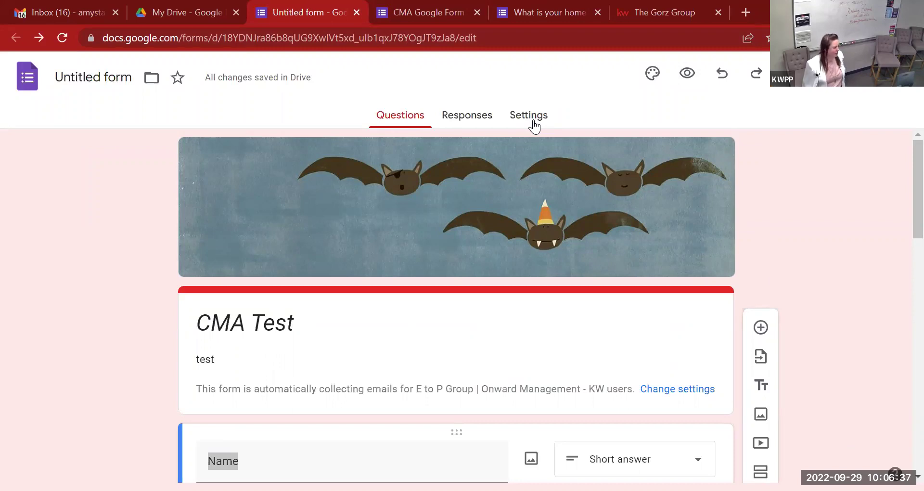
# In the form's response settings, always send responders a copy of their response
pyautogui.click(534, 127)
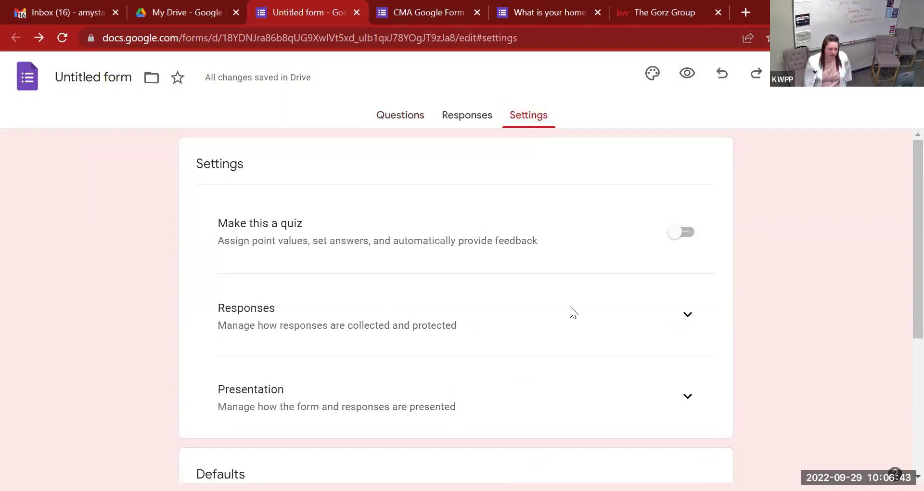
pyautogui.click(681, 321)
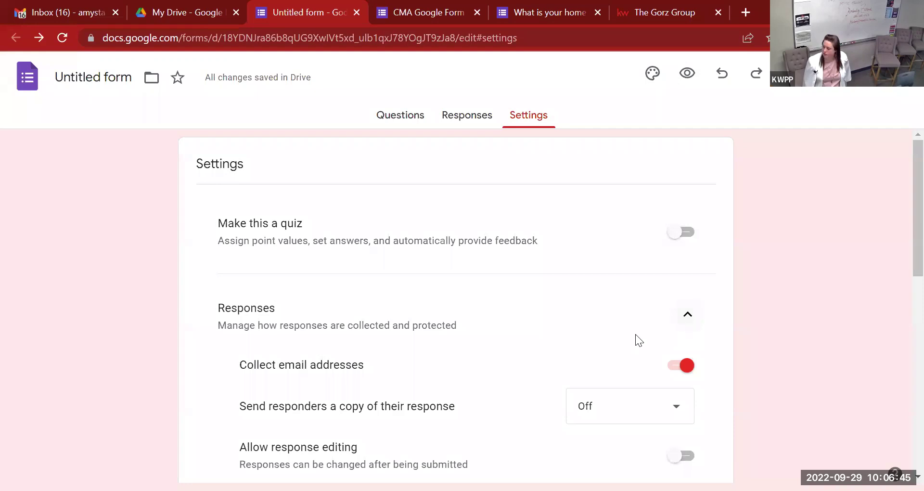
pyautogui.scroll(-5, 601, 327)
pyautogui.scroll(3, 598, 324)
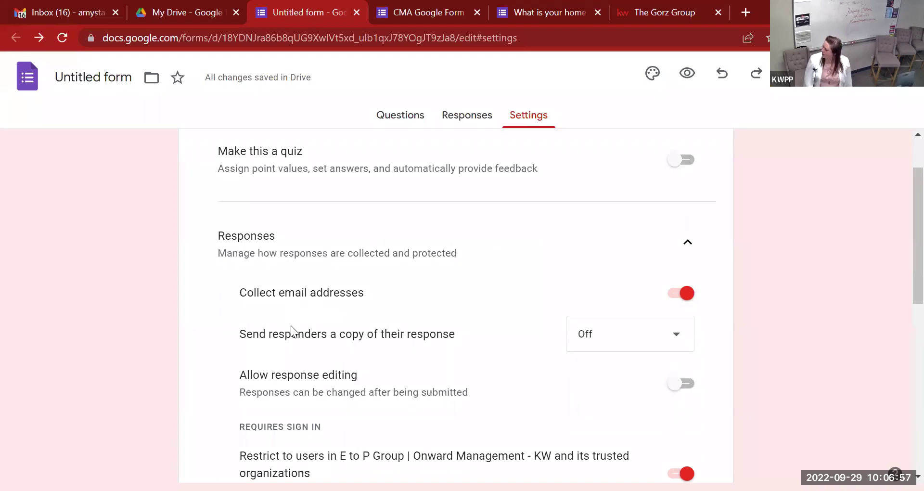
pyautogui.click(607, 340)
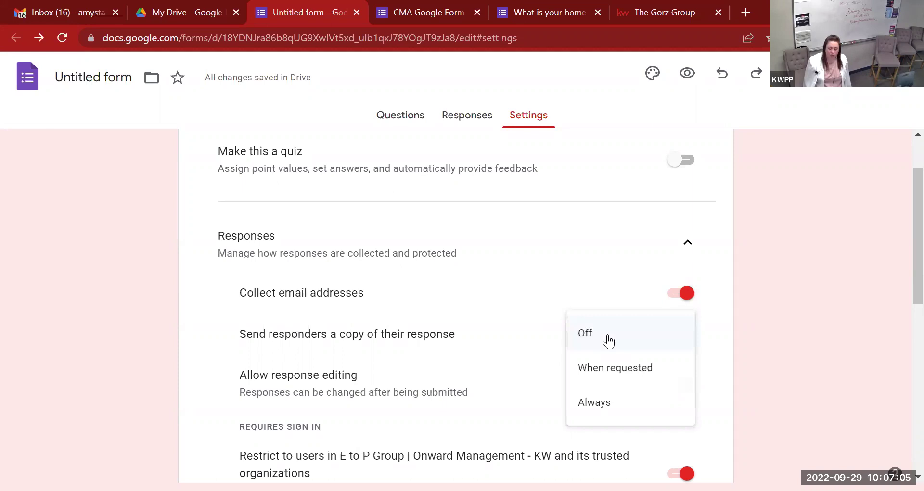
pyautogui.click(596, 403)
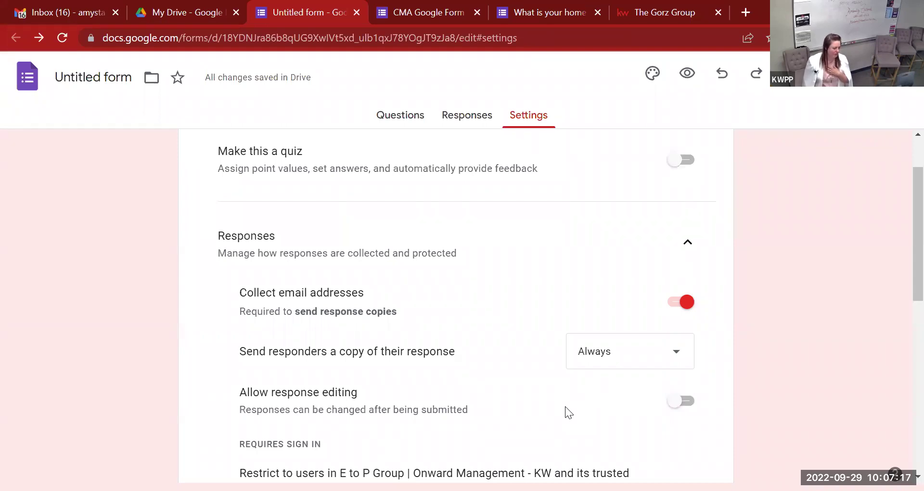
# Choose Always for sending responders a copy of their response, and allow response editing after submission
pyautogui.click(642, 356)
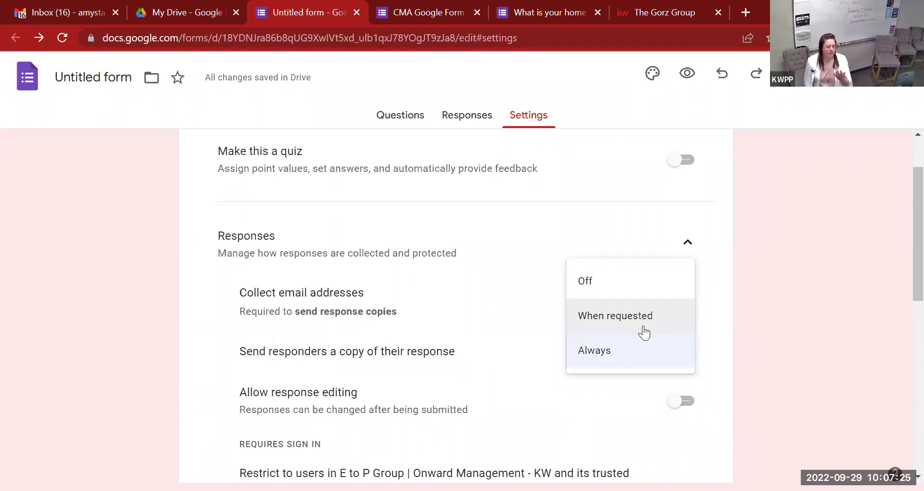
pyautogui.click(645, 356)
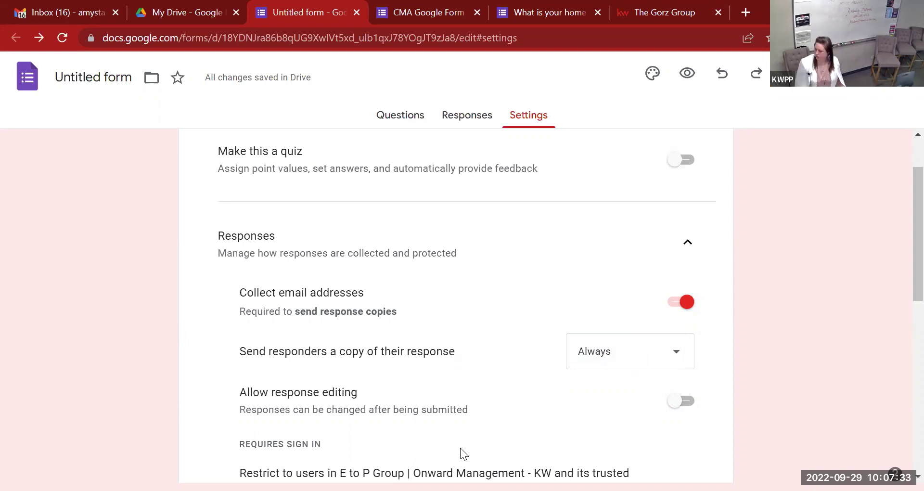
pyautogui.scroll(-2, 478, 338)
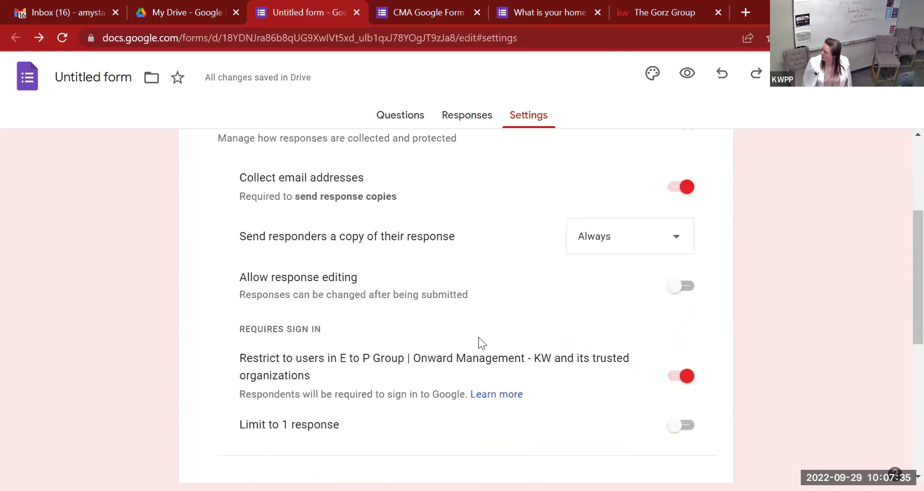
pyautogui.scroll(-1, 478, 337)
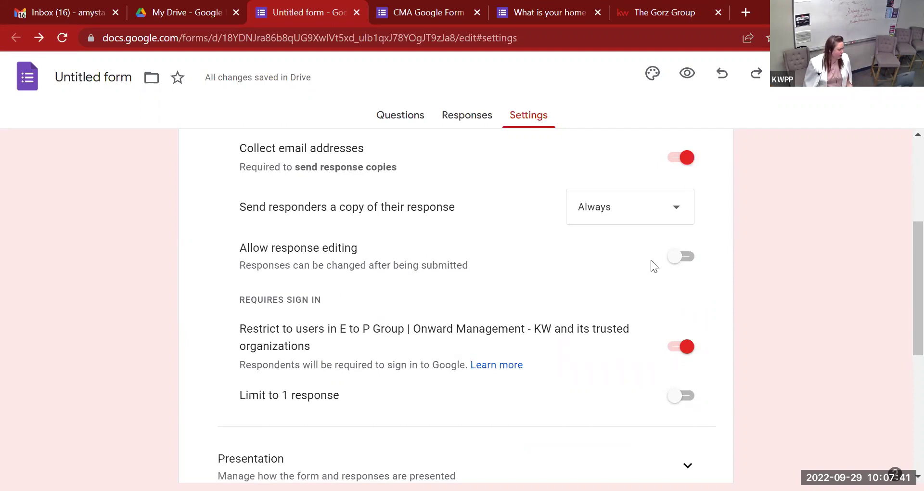
pyautogui.click(675, 255)
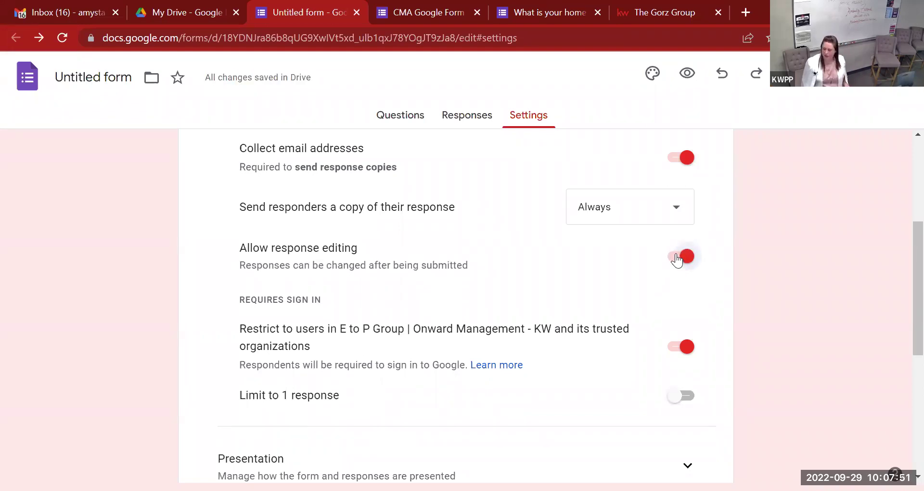
pyautogui.scroll(-3, 608, 278)
pyautogui.scroll(3, 608, 278)
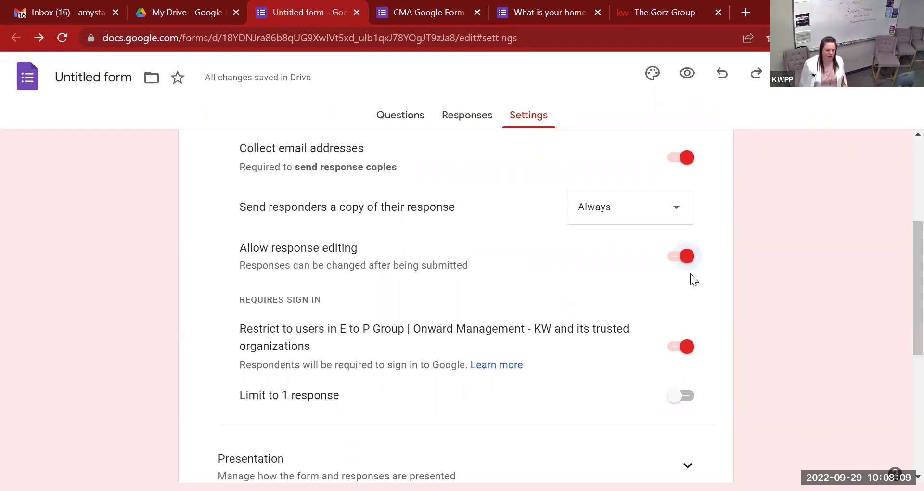
# Turn off the sign-in restriction to users in E to P Group | Onward Management - KW and its trusted organizations
pyautogui.scroll(-1, 619, 301)
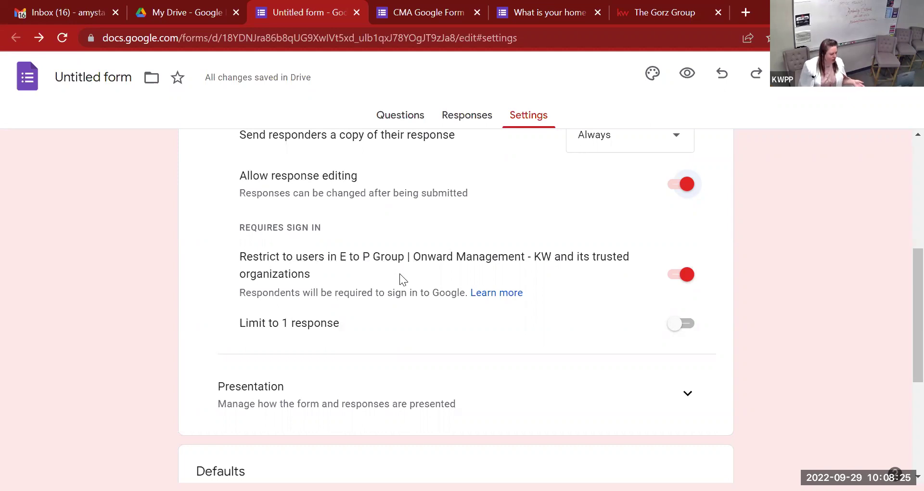
pyautogui.click(682, 277)
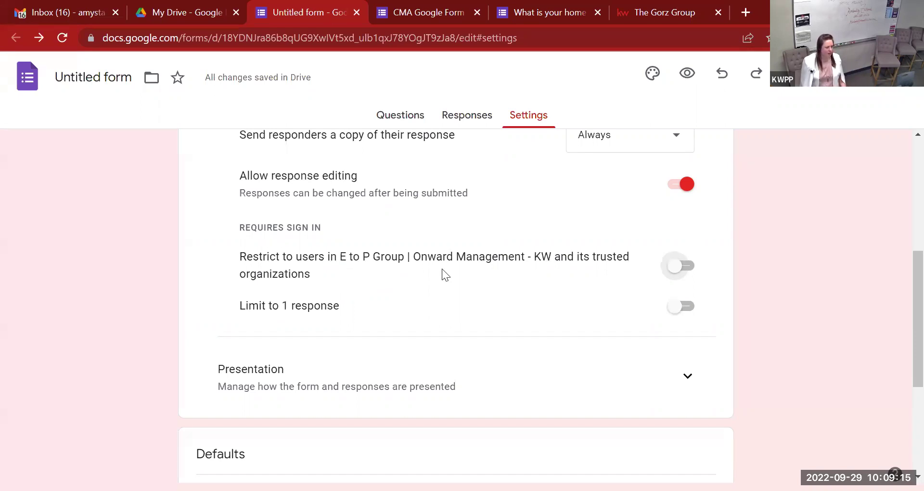
pyautogui.scroll(-2, 485, 296)
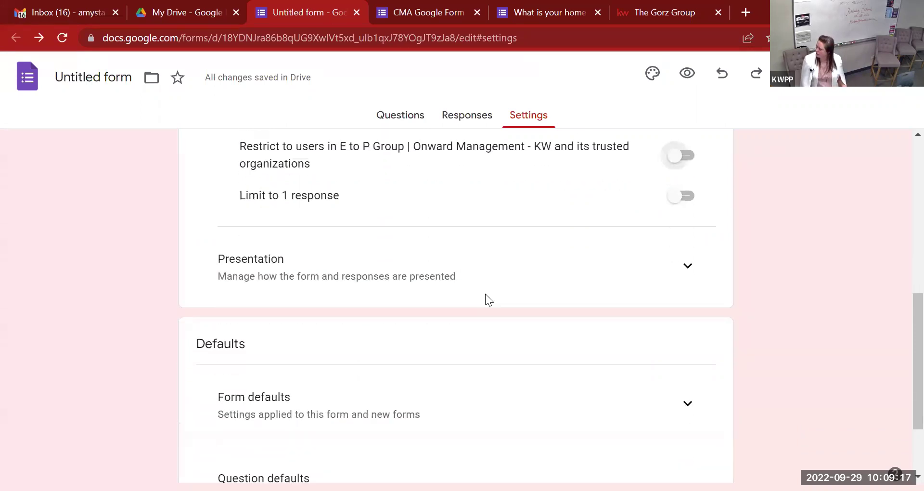
pyautogui.scroll(3, 485, 299)
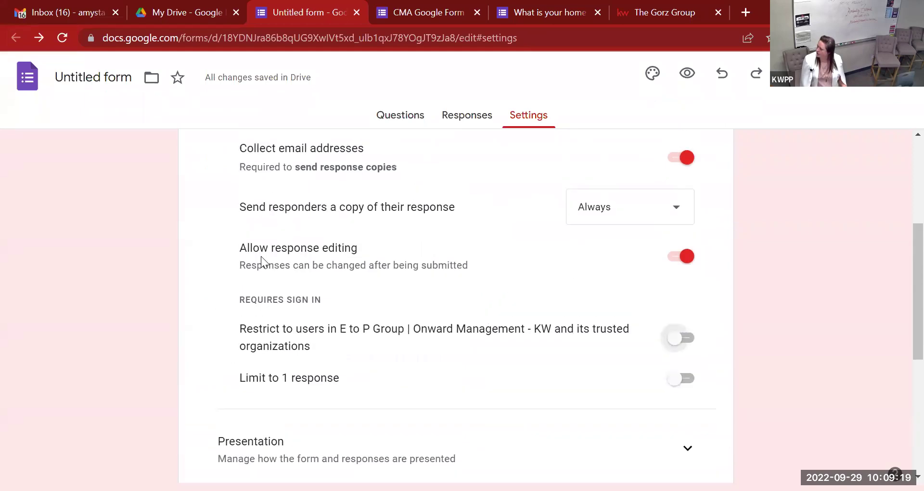
pyautogui.scroll(4, 501, 264)
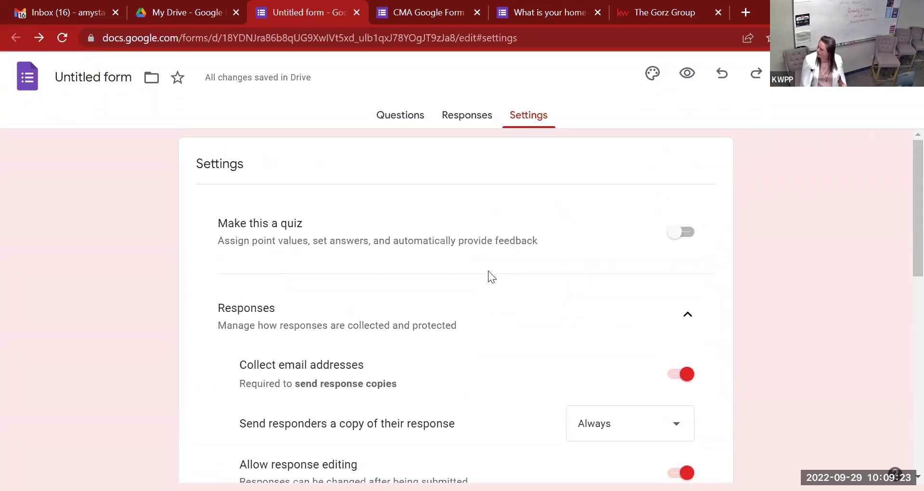
# Try limiting respondents to 1 response, and turn the limit back off
pyautogui.scroll(-7, 487, 270)
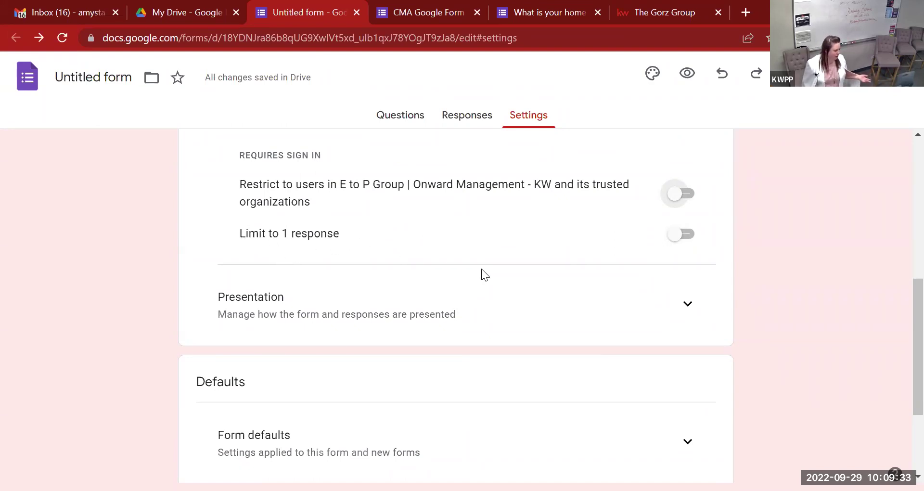
pyautogui.click(676, 233)
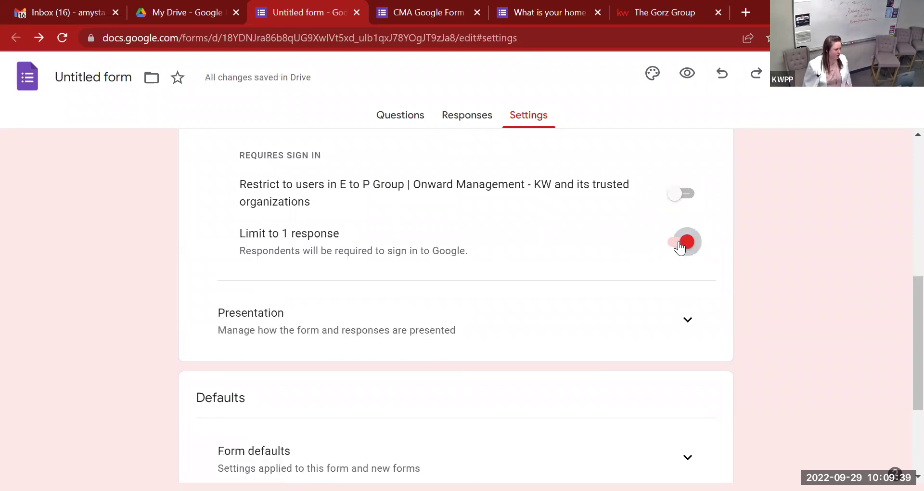
pyautogui.click(680, 246)
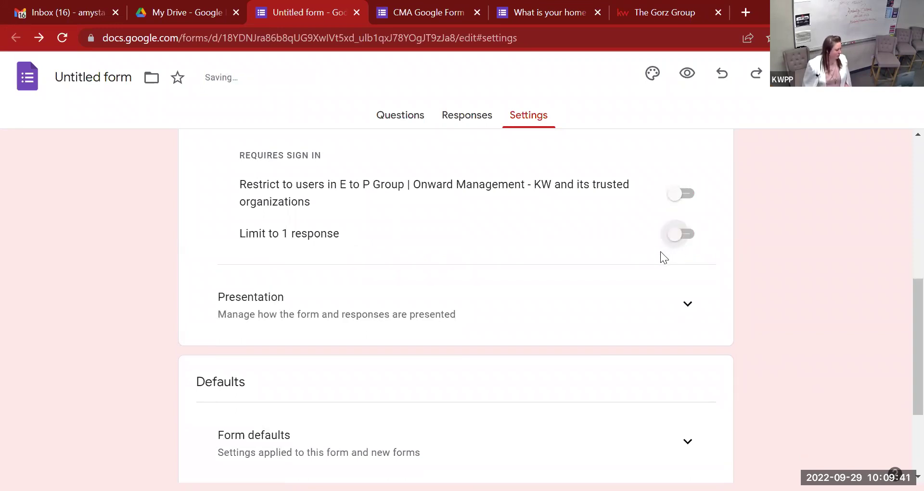
# Expand the form defaults and question defaults, and examine the email collection and required-question settings
pyautogui.scroll(-3, 593, 263)
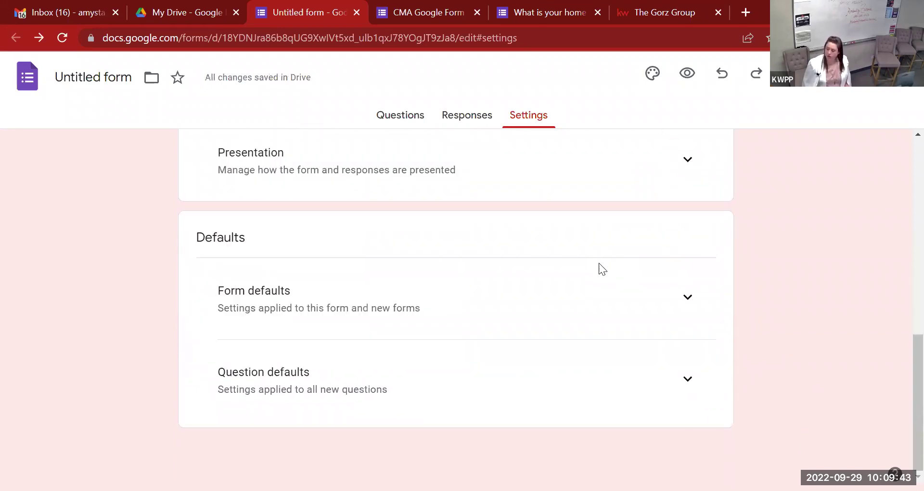
pyautogui.click(684, 297)
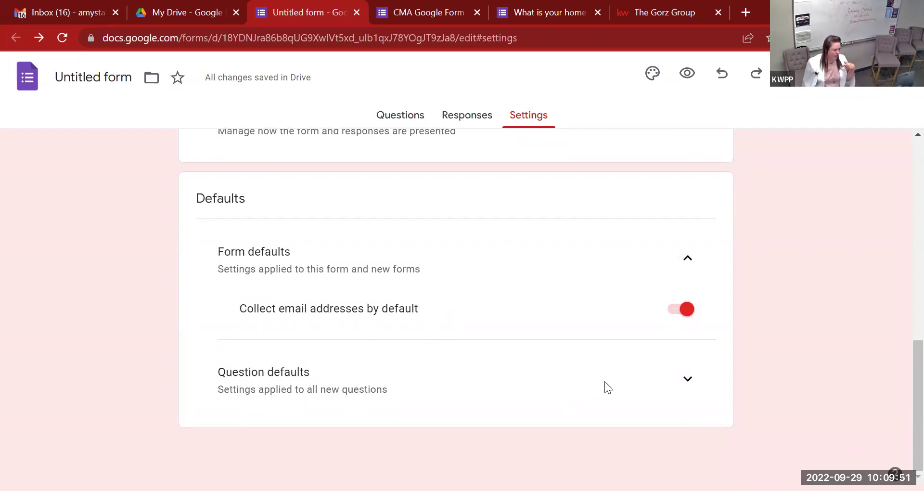
pyautogui.click(685, 378)
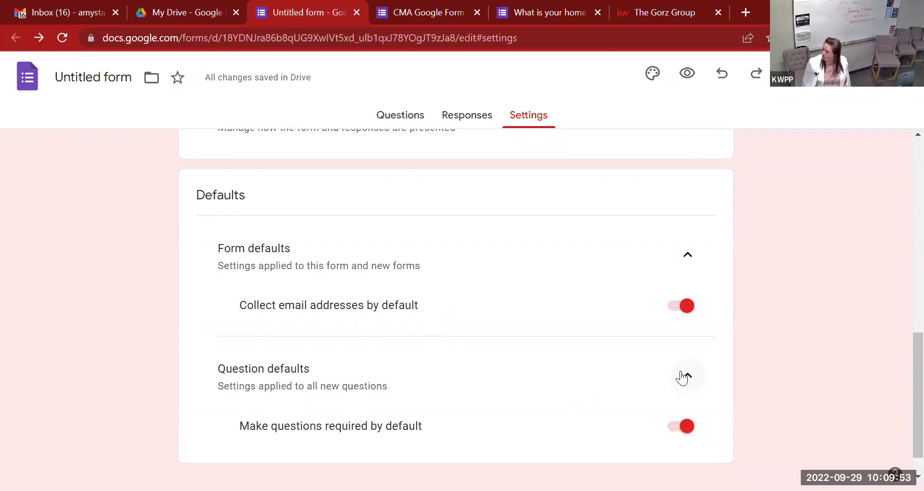
pyautogui.scroll(-1, 360, 366)
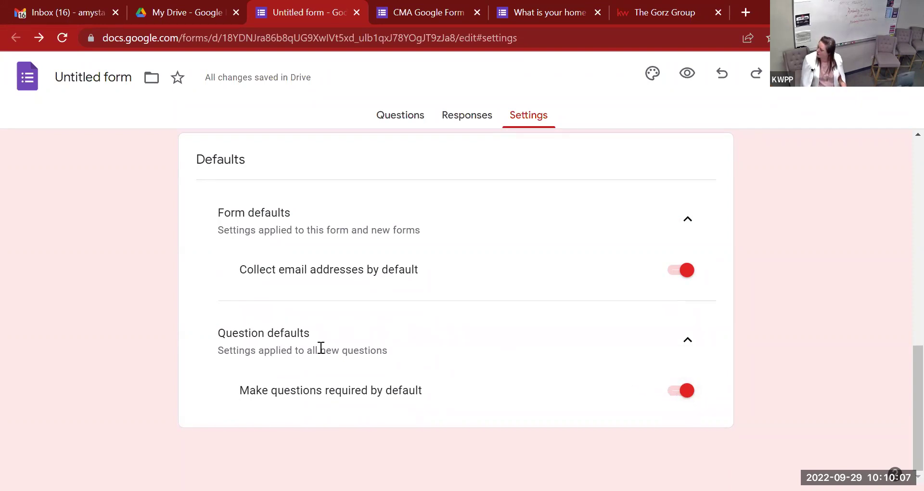
pyautogui.moveTo(389, 350); pyautogui.dragTo(193, 346)
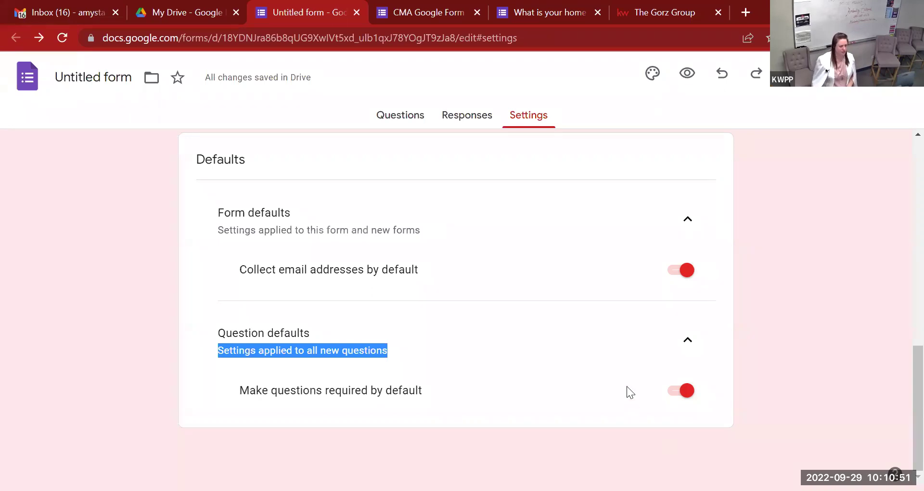
# Collapse the response settings, and expand and review the presentation options for the progress bar, question order and after submission
pyautogui.scroll(9, 721, 286)
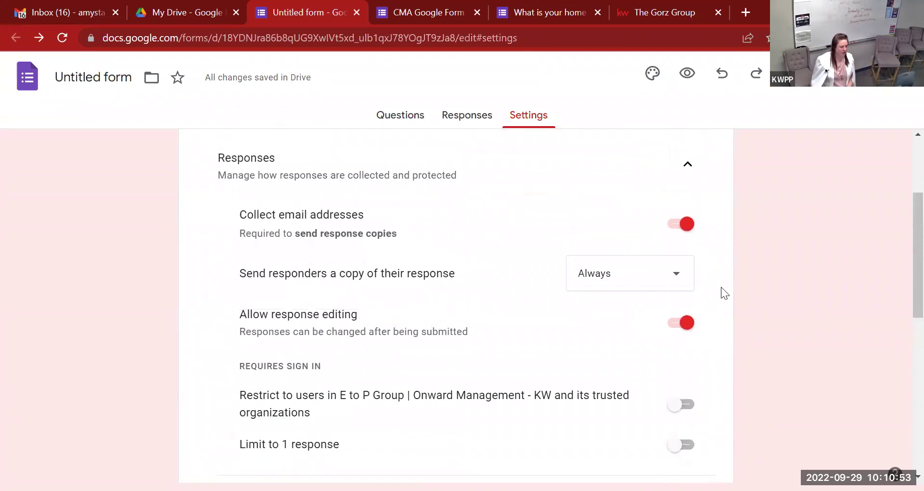
pyautogui.scroll(3, 720, 286)
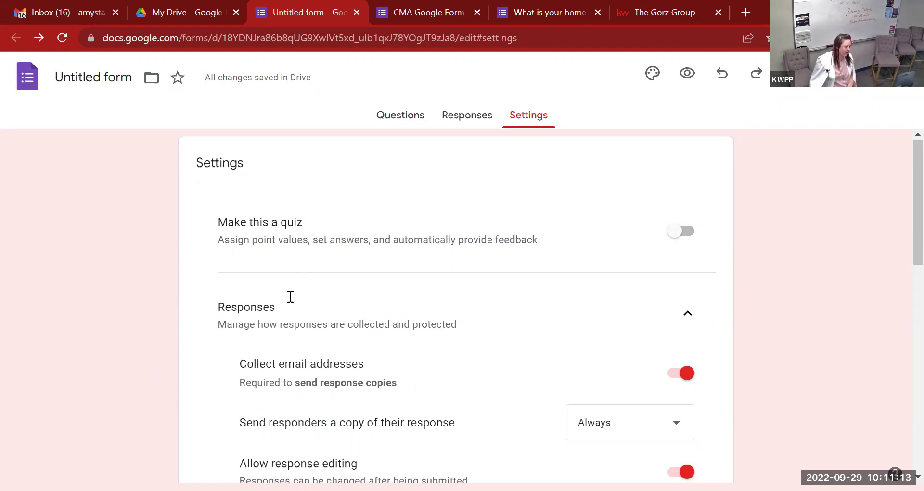
pyautogui.scroll(-9, 292, 295)
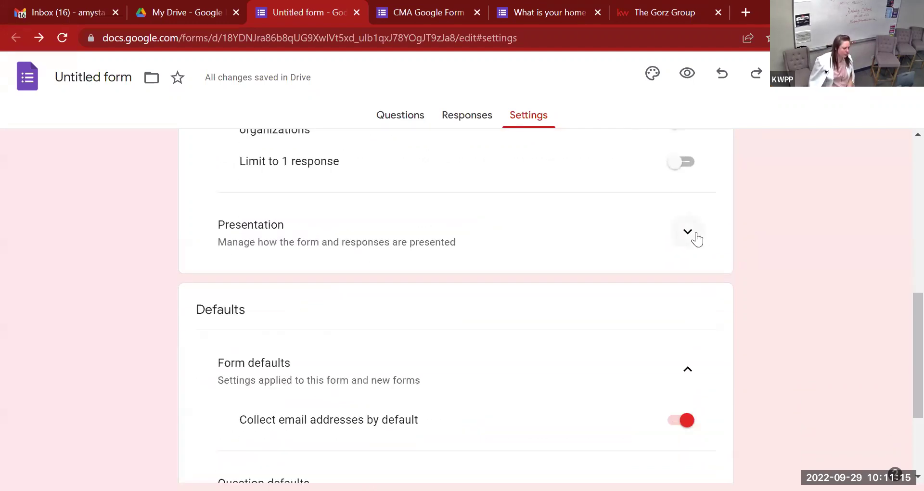
pyautogui.scroll(-3, 712, 222)
pyautogui.scroll(9, 708, 225)
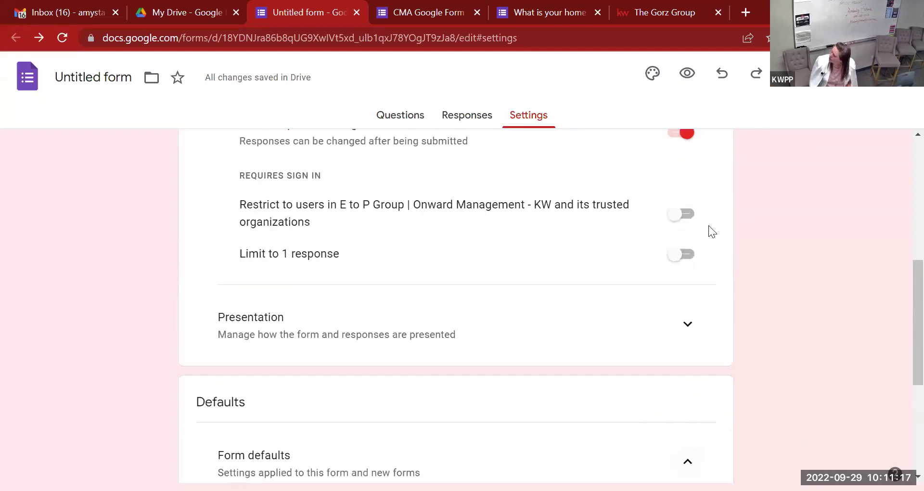
pyautogui.click(688, 237)
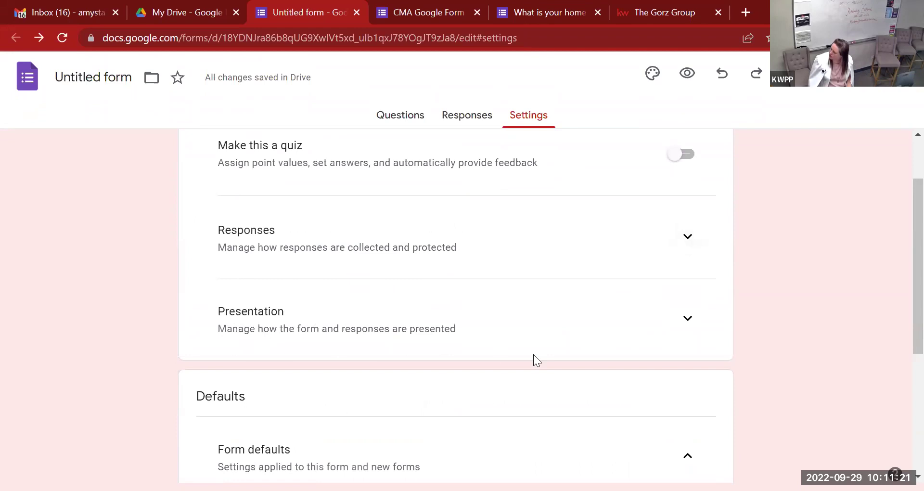
pyautogui.click(689, 321)
pyautogui.scroll(-3, 664, 325)
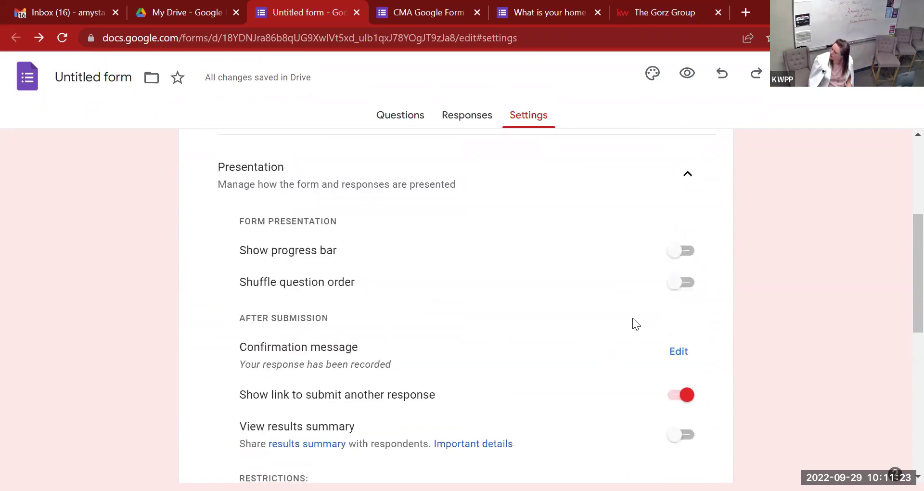
pyautogui.scroll(-3, 534, 258)
pyautogui.scroll(3, 540, 237)
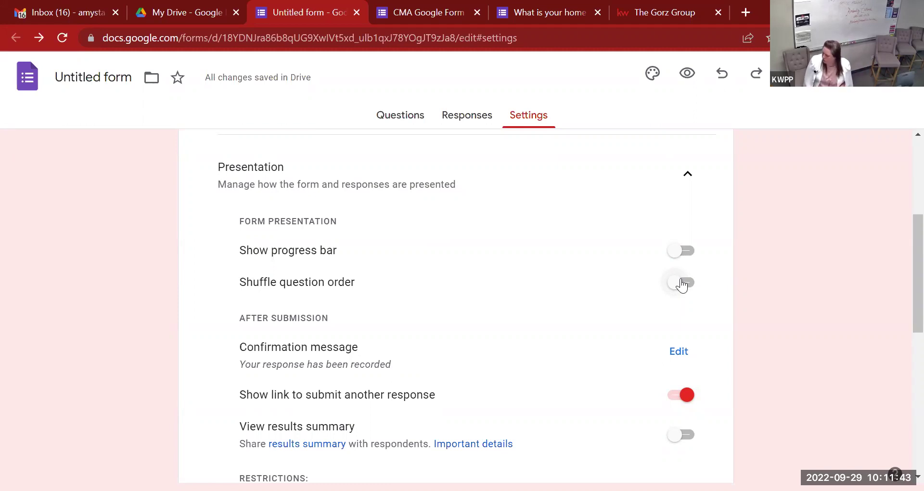
pyautogui.scroll(-1, 673, 282)
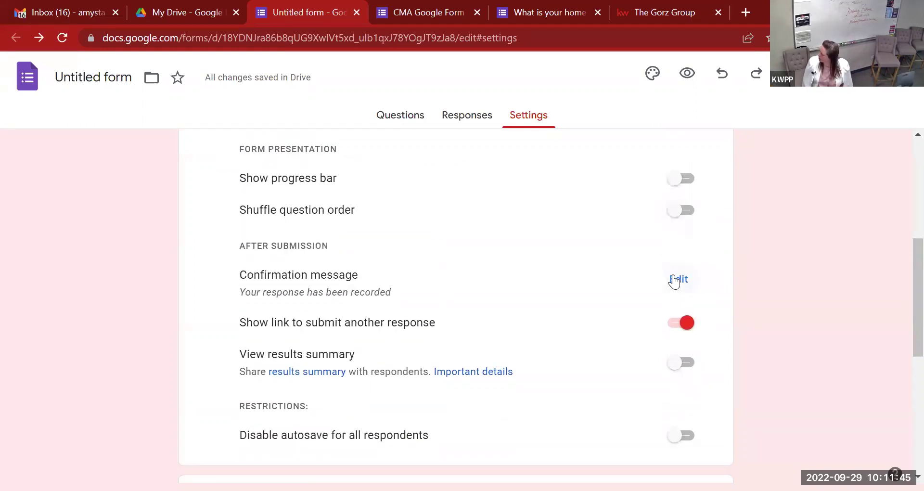
pyautogui.scroll(-1, 670, 276)
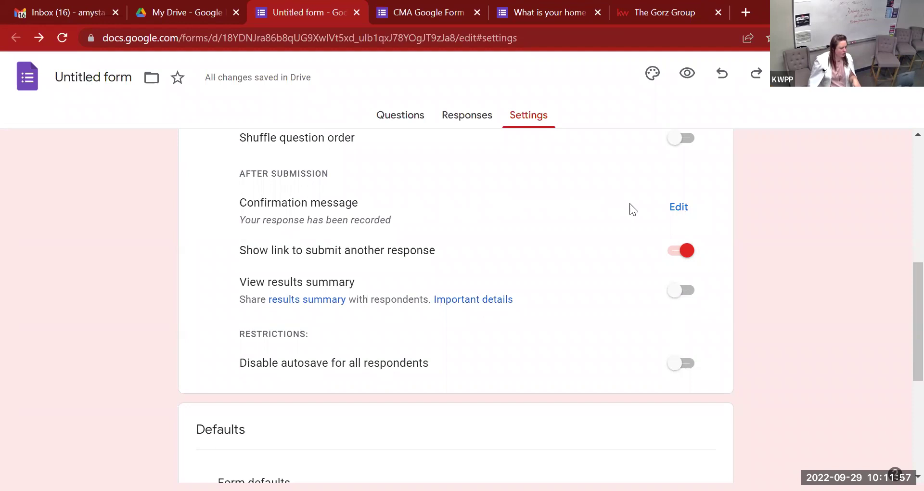
# Enter "thank you! be in touch soon :)" as the confirmation message respondents get after submission
pyautogui.click(682, 210)
pyautogui.click(522, 217)
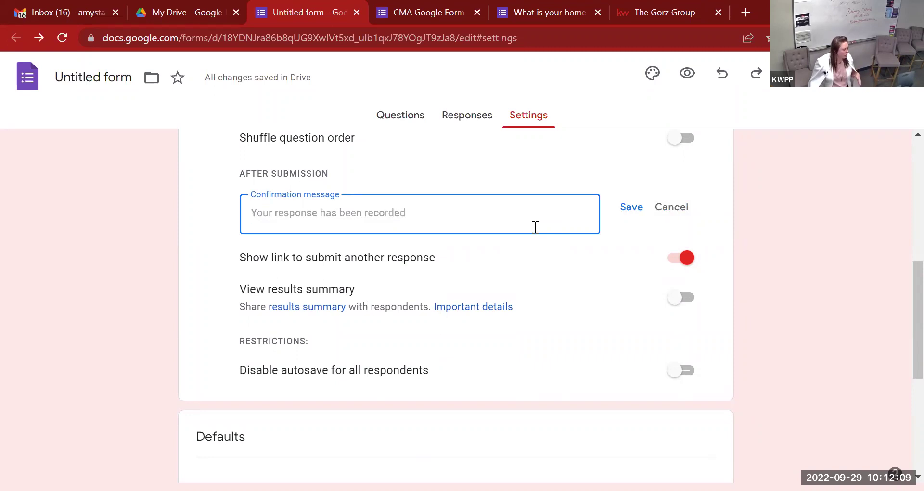
pyautogui.scroll(-1, 351, 204)
pyautogui.scroll(3, 352, 204)
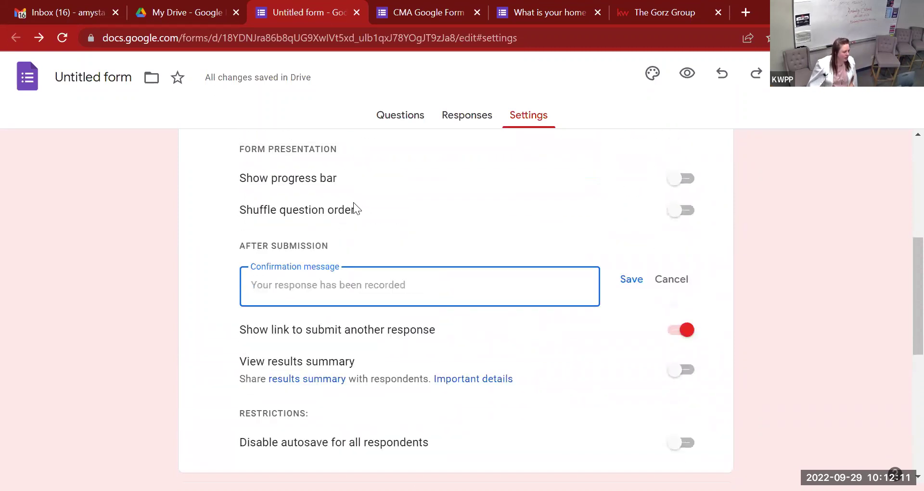
pyautogui.scroll(4, 351, 205)
pyautogui.scroll(-2, 305, 322)
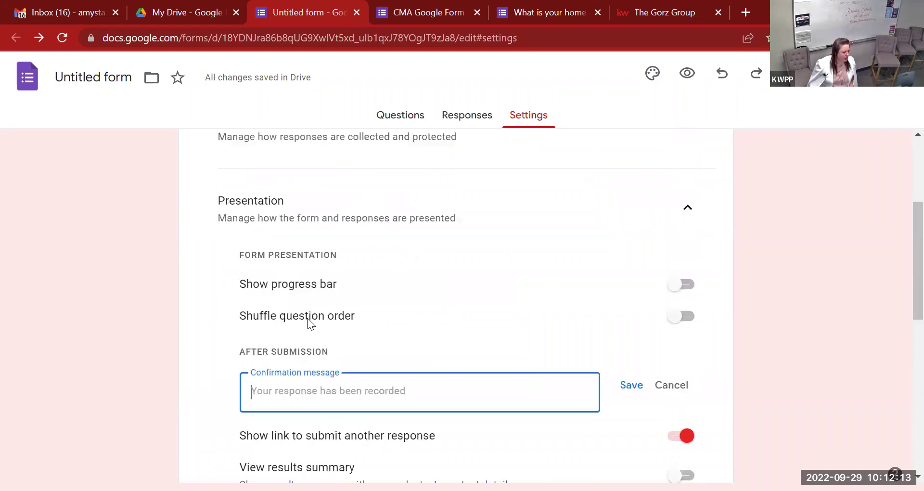
pyautogui.scroll(-2, 307, 317)
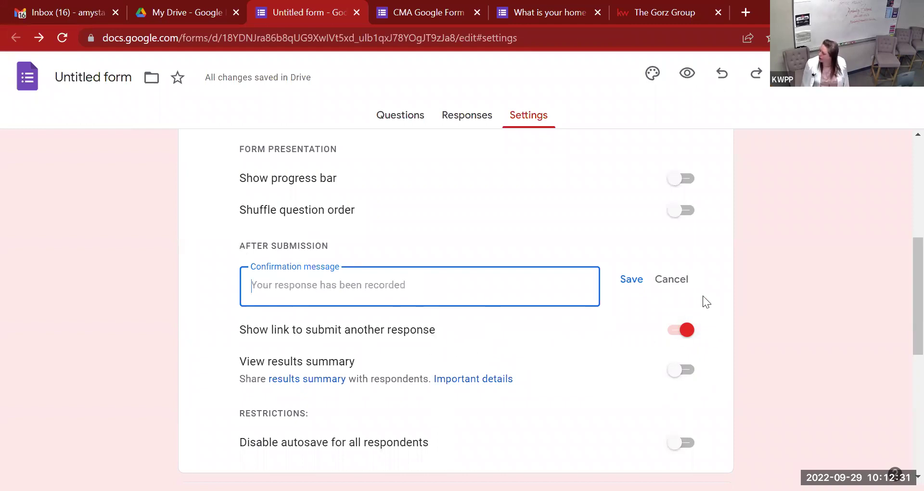
pyautogui.write('thank you! ')
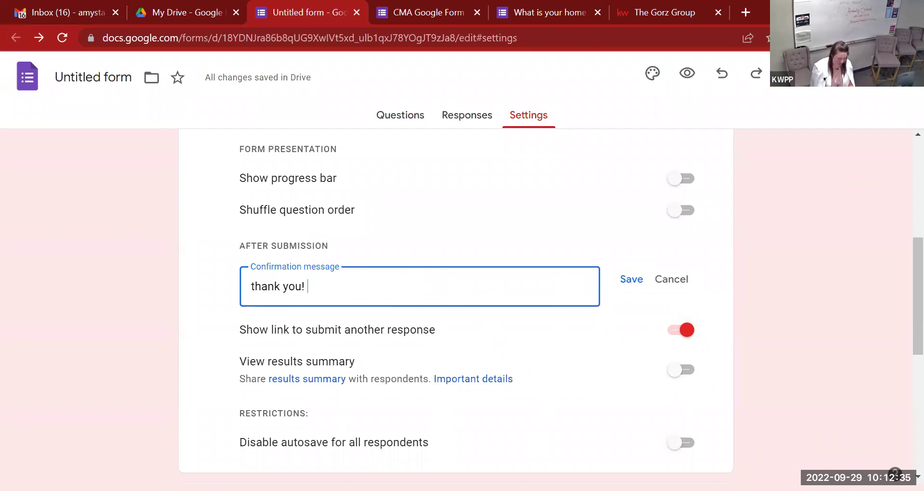
pyautogui.write('be in touch soon :)')
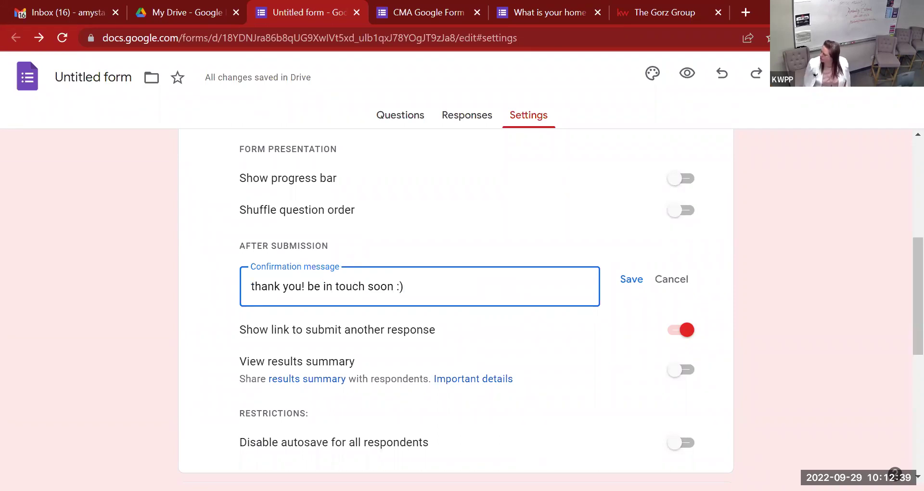
pyautogui.click(626, 263)
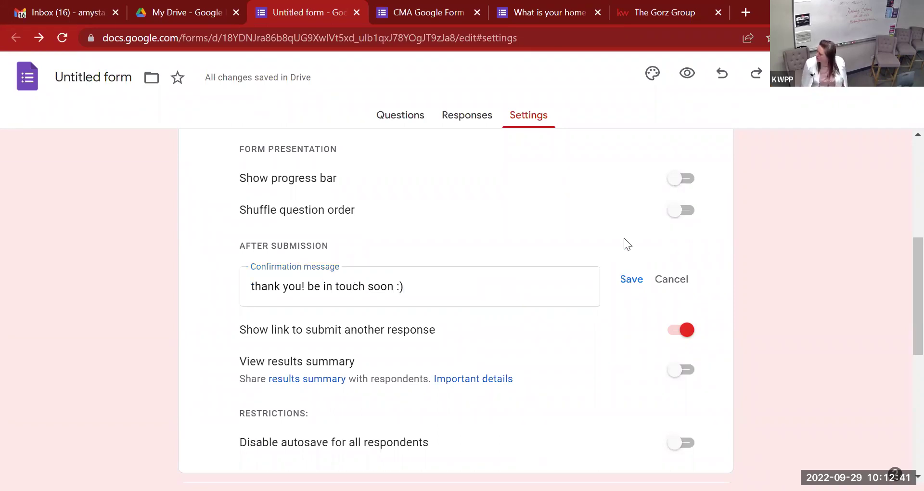
# Try sharing the results summary with respondents, and turn the option back off
pyautogui.scroll(-3, 623, 239)
pyautogui.scroll(3, 484, 180)
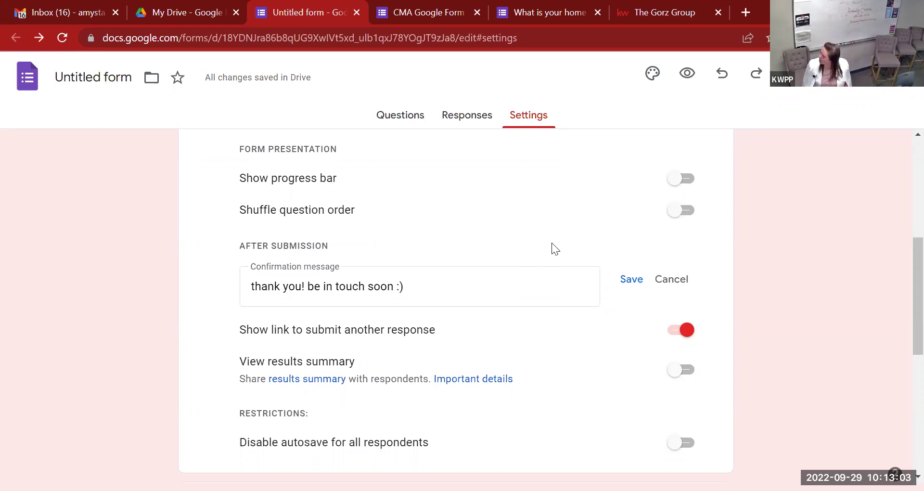
pyautogui.scroll(-3, 552, 242)
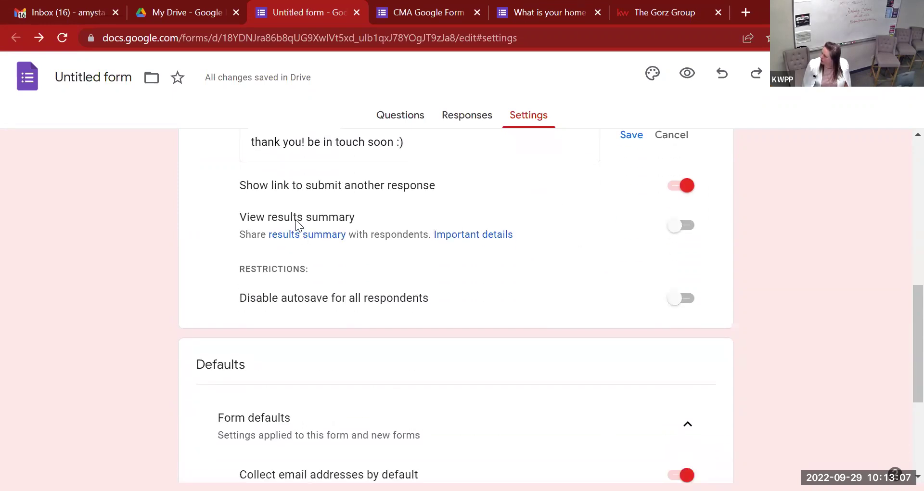
pyautogui.click(674, 225)
pyautogui.click(679, 226)
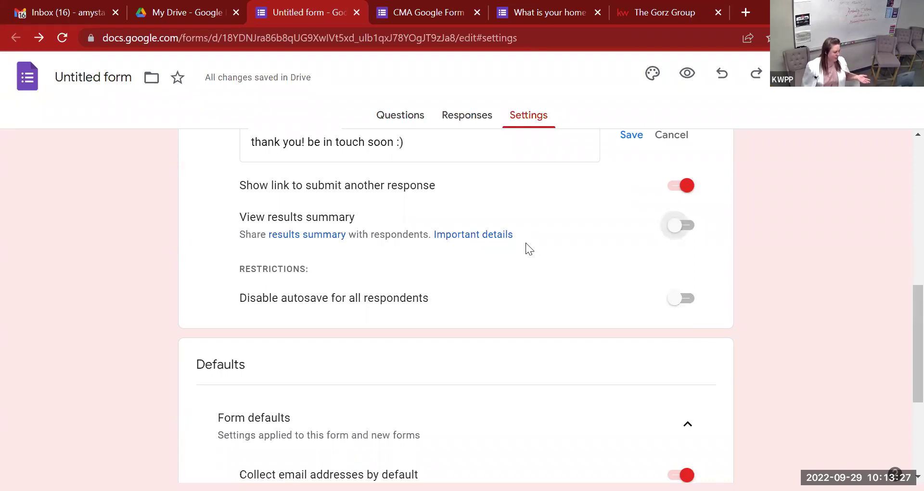
# Collapse the presentation, form defaults and question defaults settings
pyautogui.scroll(5, 628, 309)
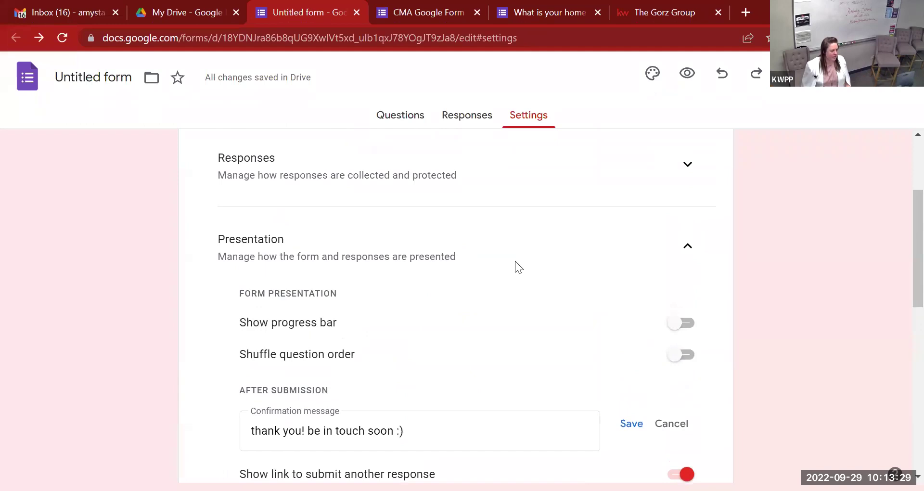
pyautogui.scroll(3, 518, 256)
pyautogui.scroll(-3, 644, 273)
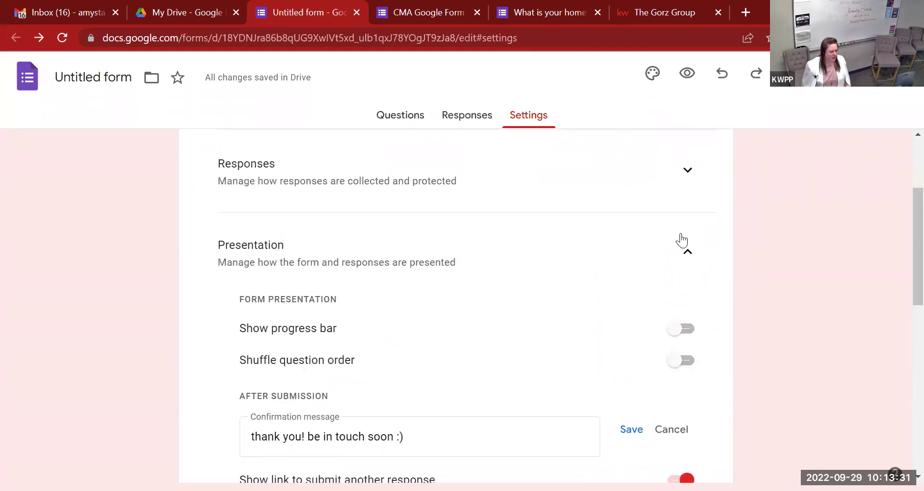
pyautogui.click(687, 188)
pyautogui.click(686, 172)
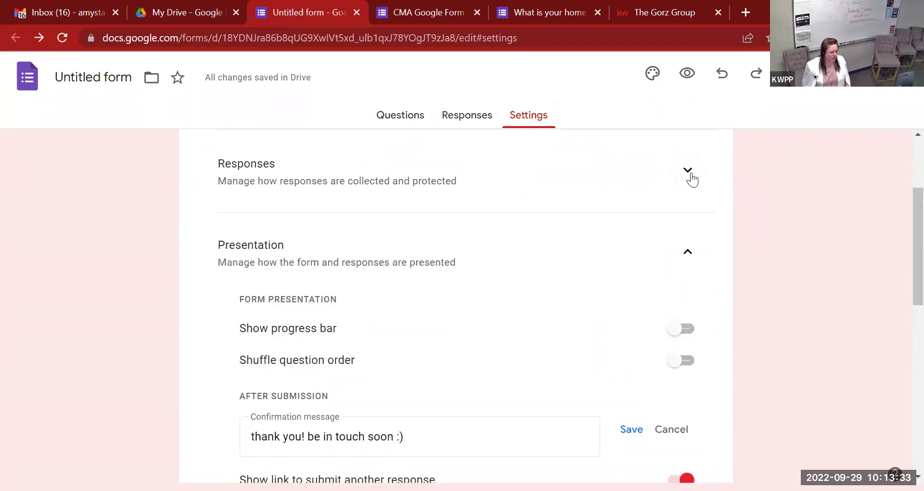
pyautogui.click(687, 262)
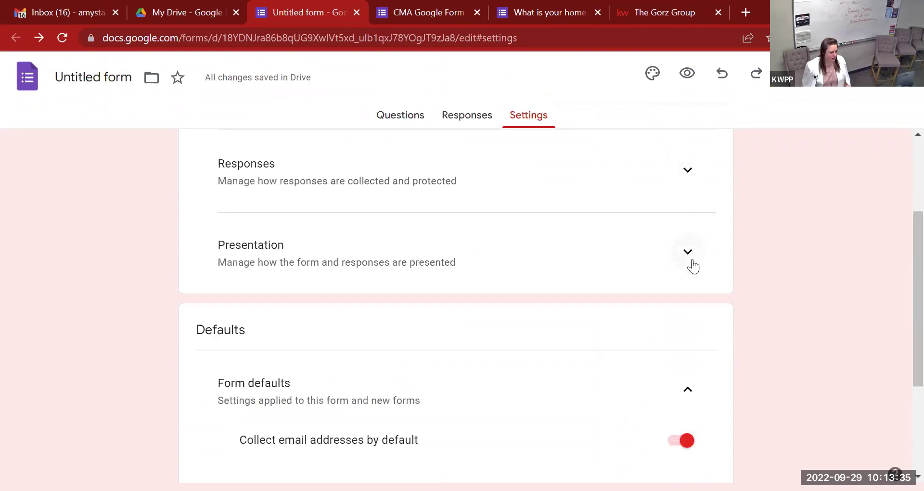
pyautogui.scroll(-3, 707, 313)
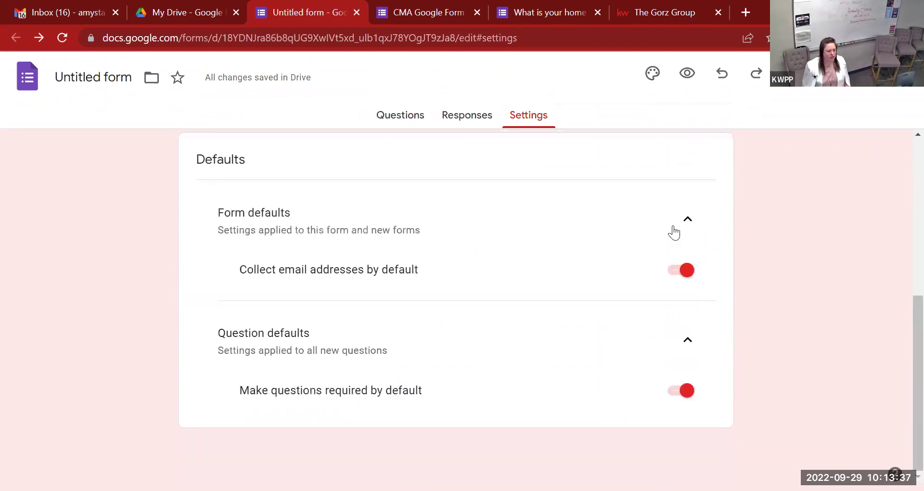
pyautogui.click(687, 218)
pyautogui.click(689, 340)
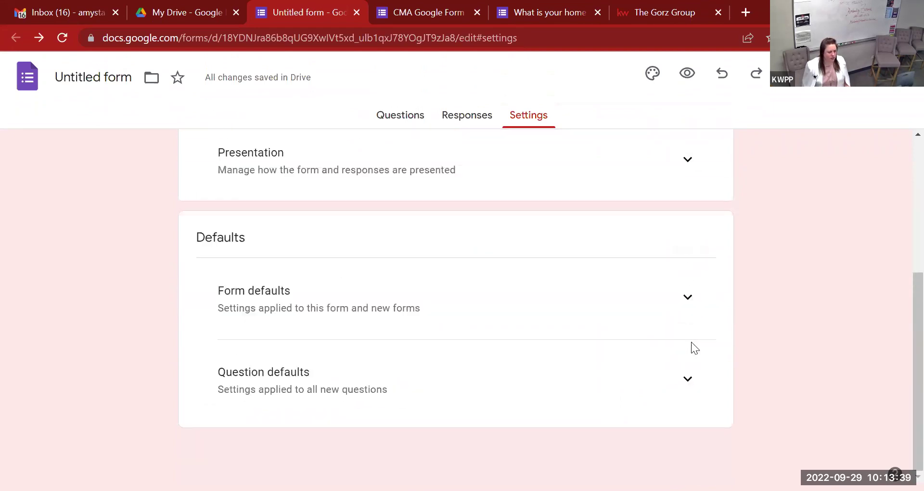
# Expand the presentation settings again, and review them through to the form and question defaults
pyautogui.scroll(2, 674, 317)
pyautogui.scroll(3, 669, 313)
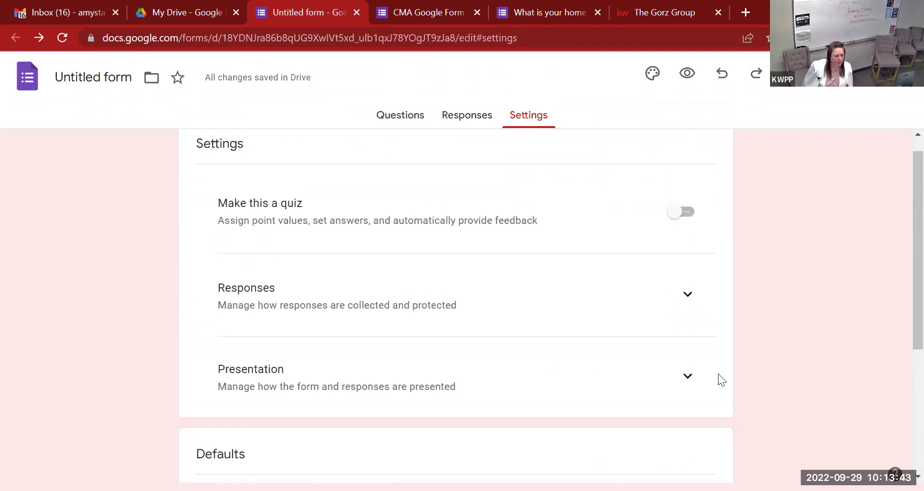
pyautogui.click(684, 374)
pyautogui.scroll(-3, 685, 351)
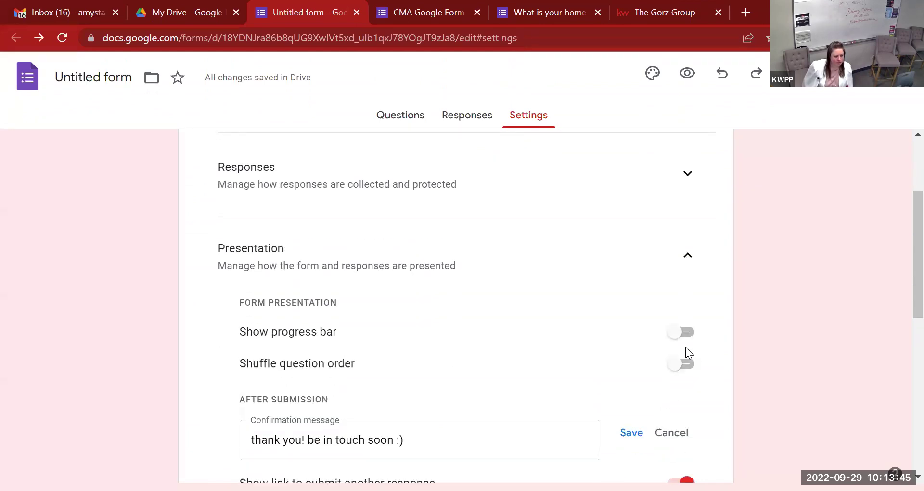
pyautogui.scroll(-6, 686, 345)
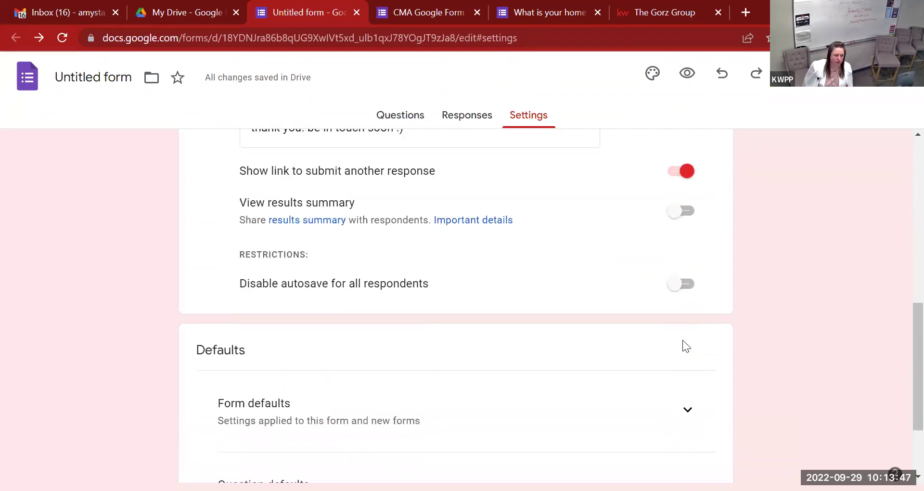
pyautogui.scroll(9, 668, 292)
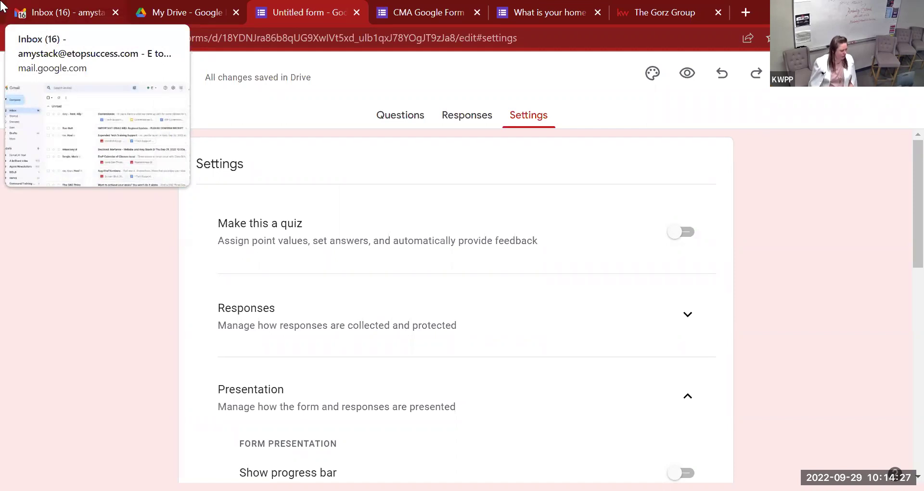
pyautogui.scroll(-10, 776, 264)
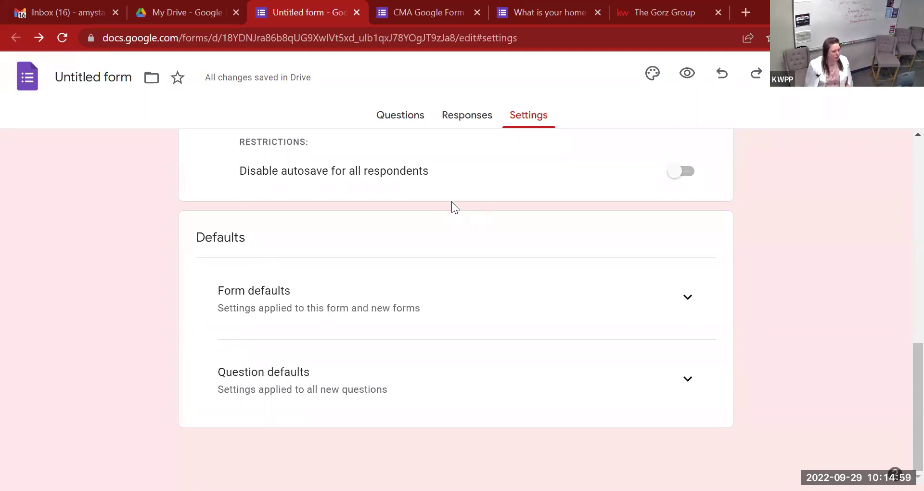
# Examine the form's responses overview, and return to the questions to look over the form from its header
pyautogui.click(485, 120)
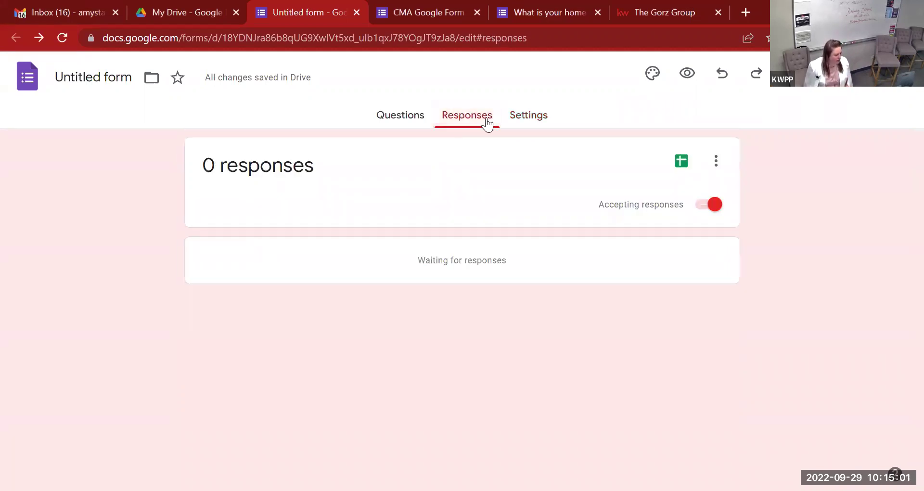
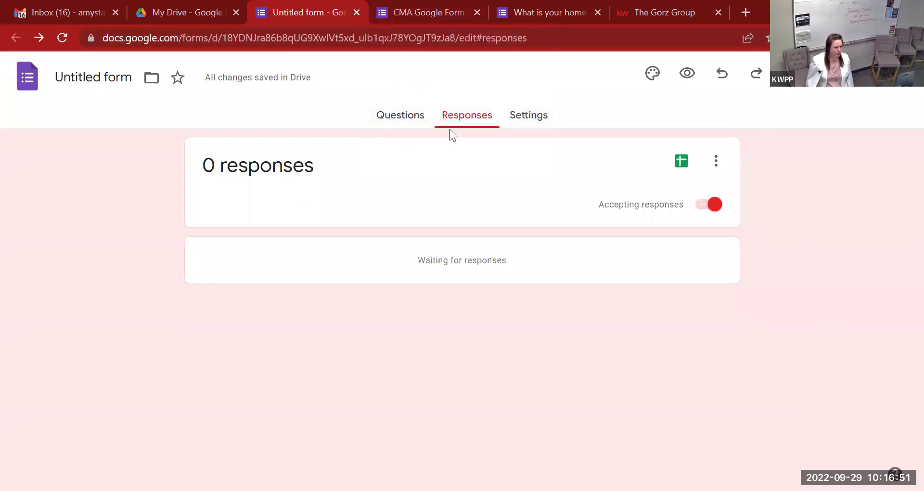
pyautogui.click(423, 123)
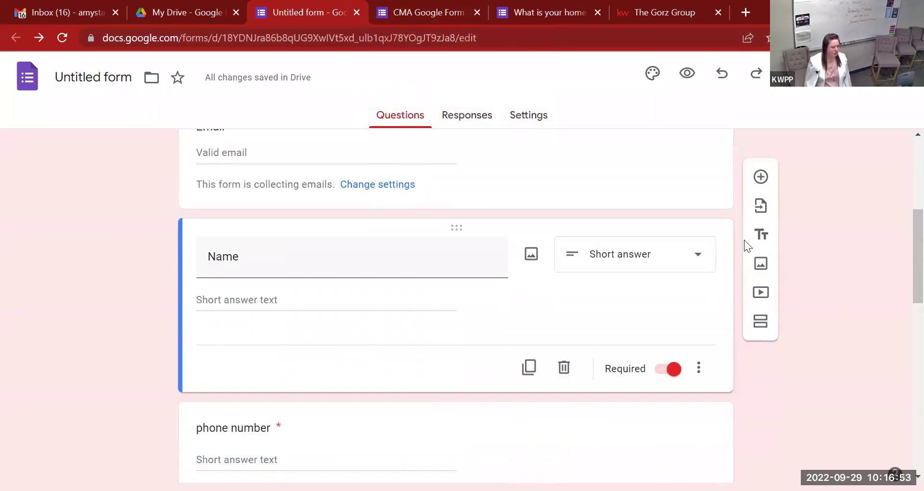
pyautogui.scroll(-6, 744, 244)
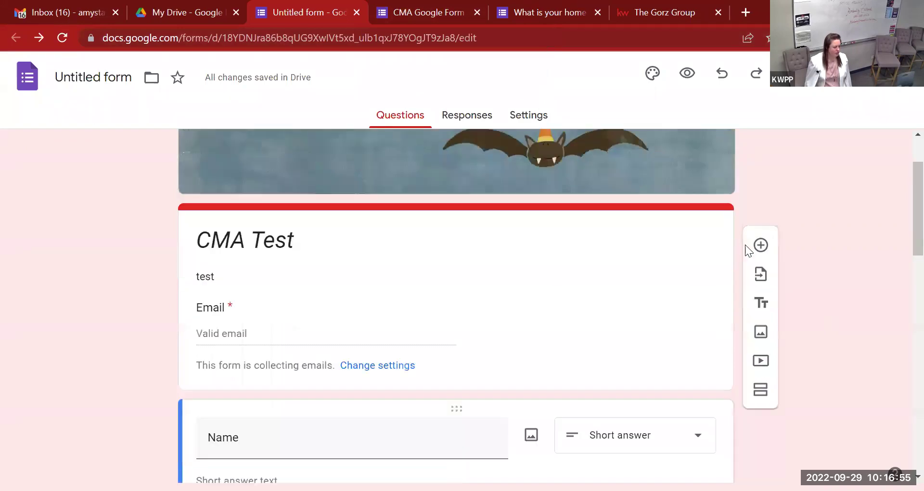
pyautogui.scroll(6, 744, 244)
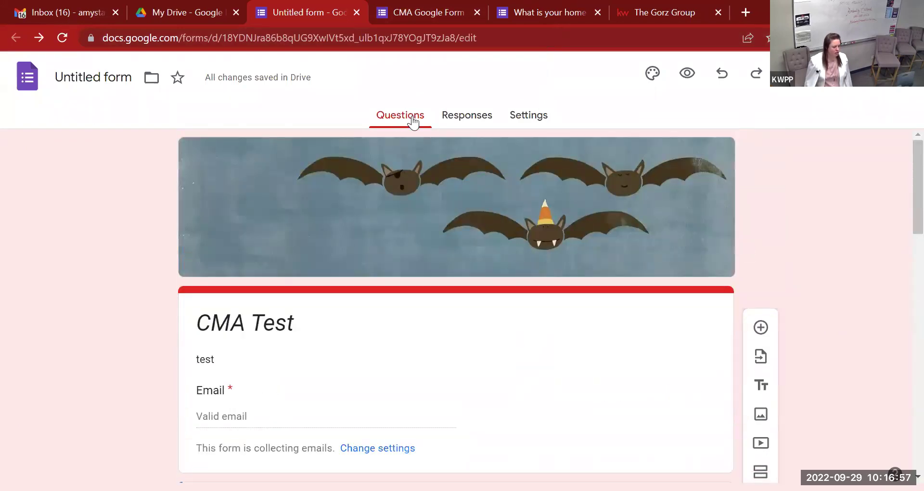
# Enable email notifications for new responses to the form
pyautogui.click(478, 124)
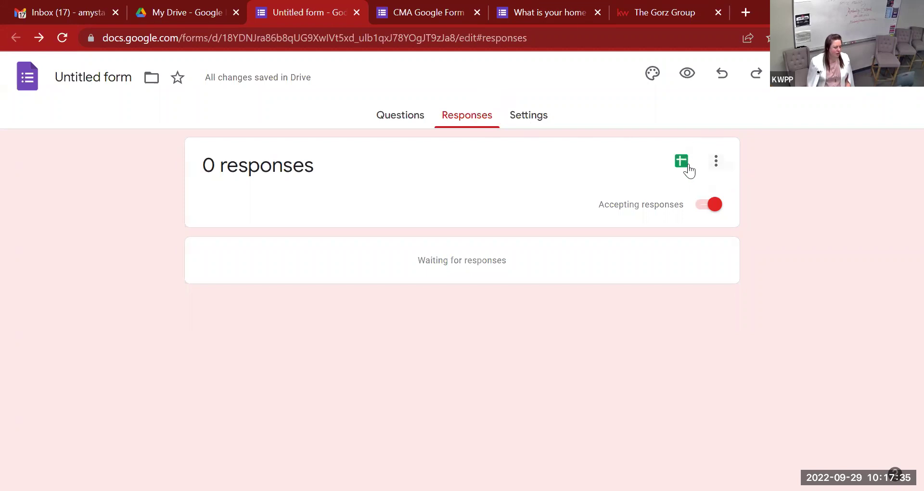
pyautogui.click(715, 163)
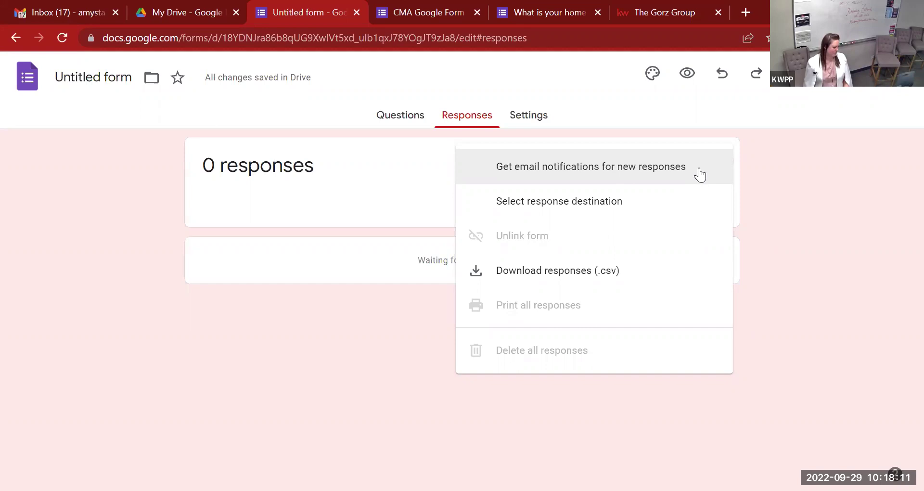
pyautogui.click(698, 174)
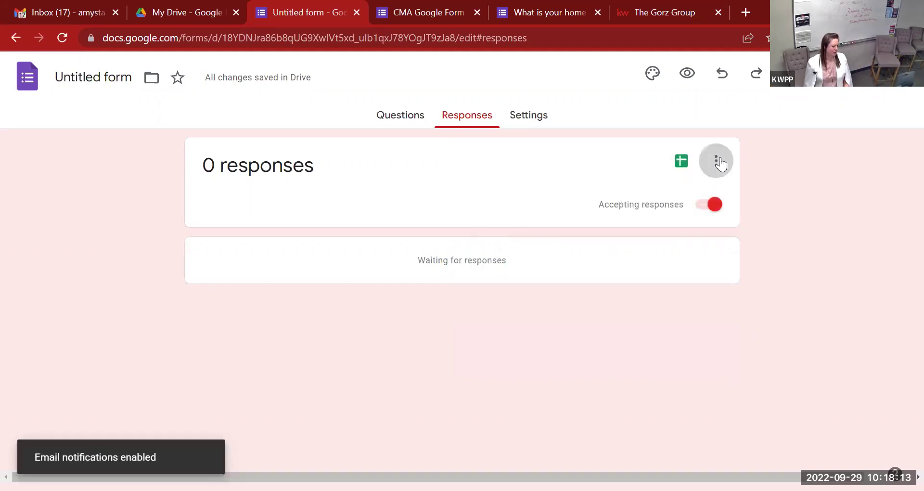
pyautogui.click(717, 162)
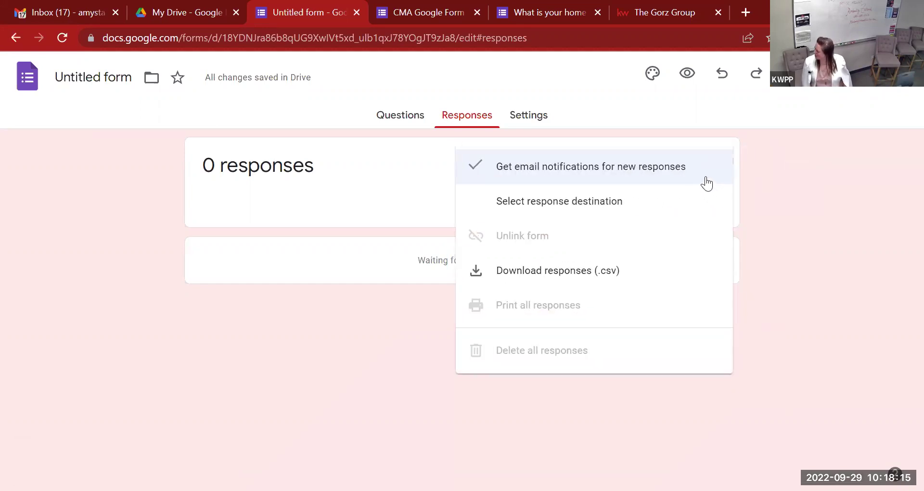
pyautogui.click(696, 204)
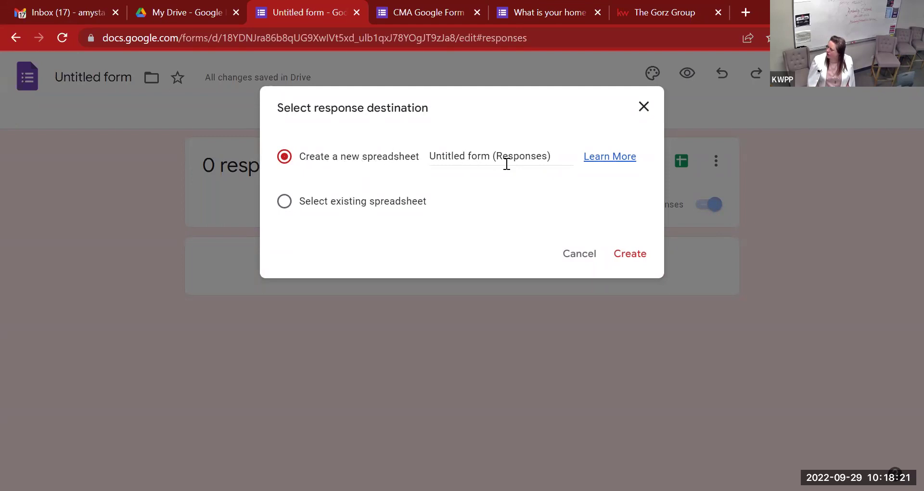
pyautogui.click(644, 107)
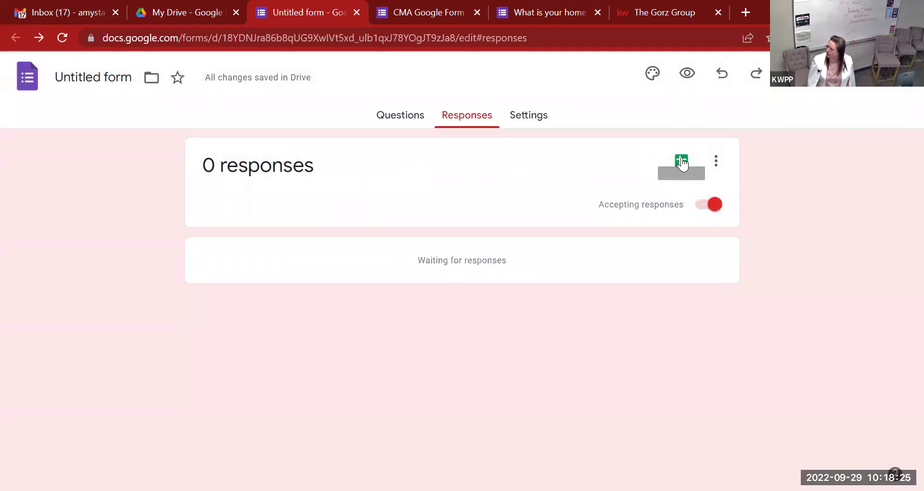
pyautogui.click(716, 161)
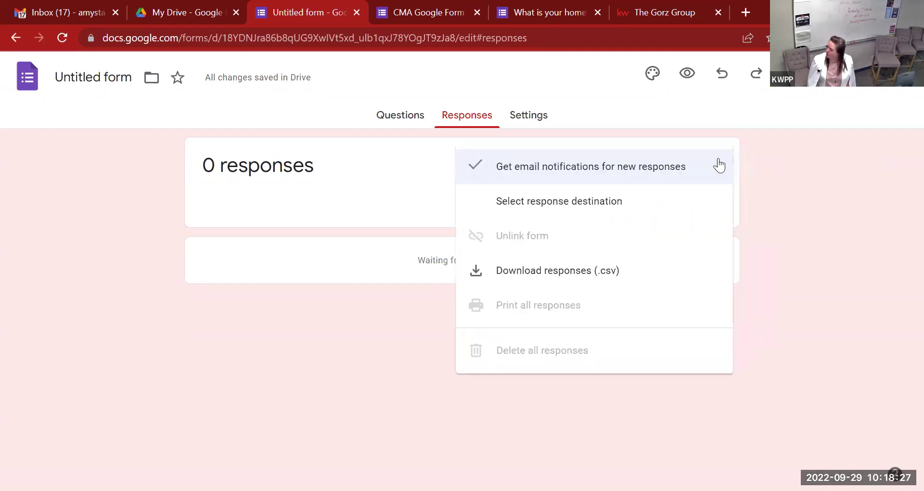
pyautogui.click(625, 207)
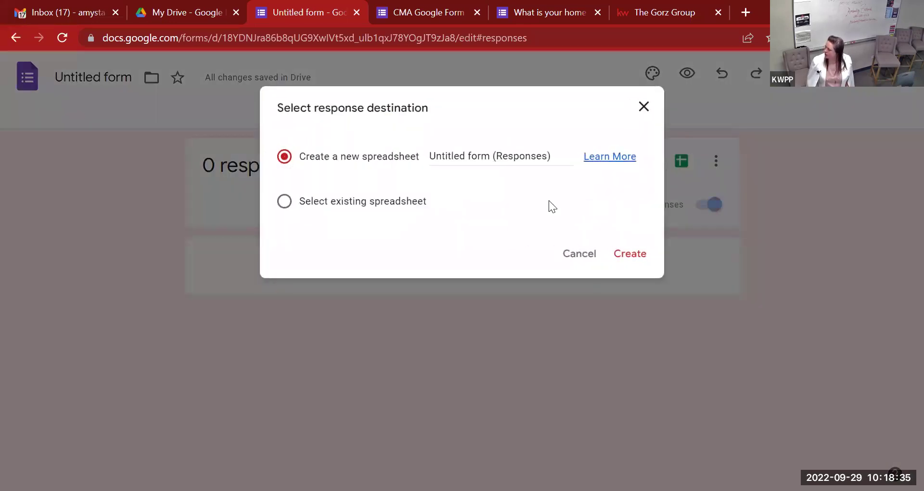
pyautogui.click(363, 204)
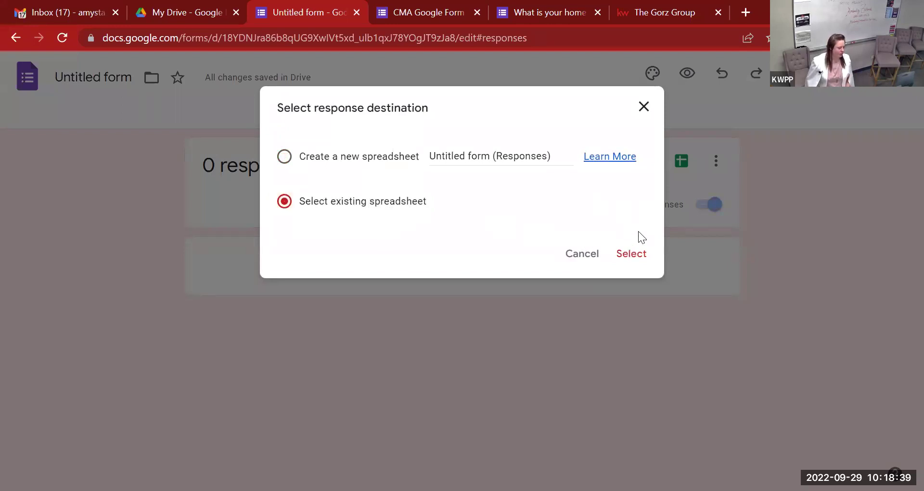
pyautogui.click(645, 104)
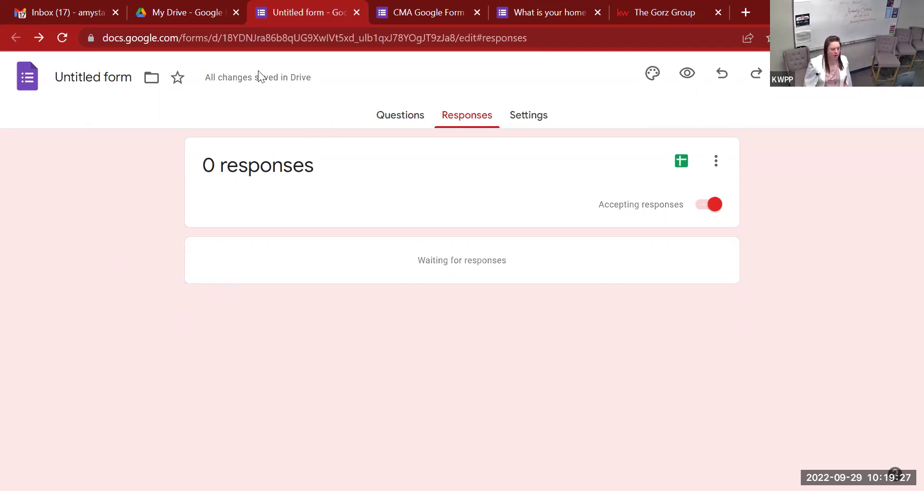
# Switch to Google Drive and search for all files of type Forms
pyautogui.click(181, 13)
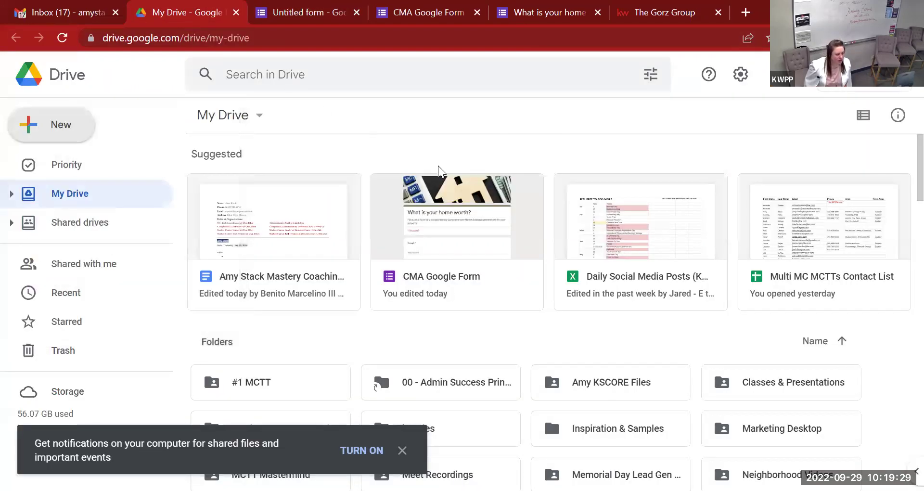
pyautogui.click(256, 76)
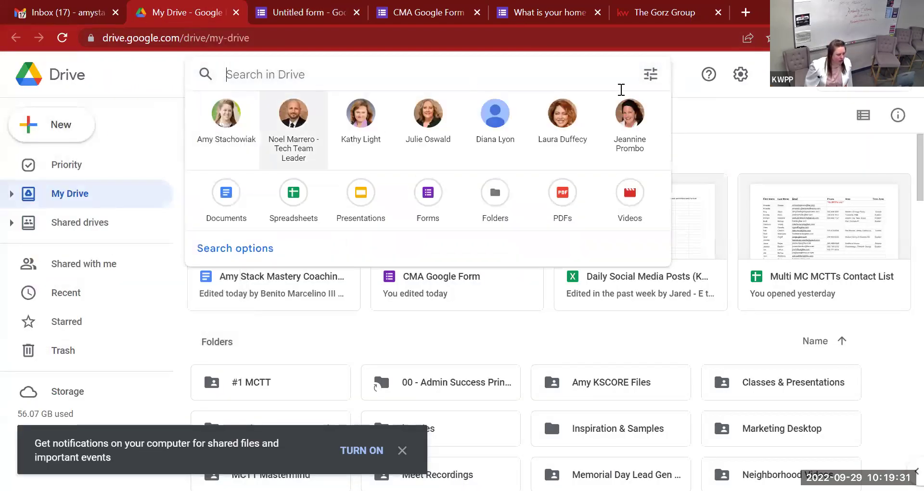
pyautogui.click(649, 76)
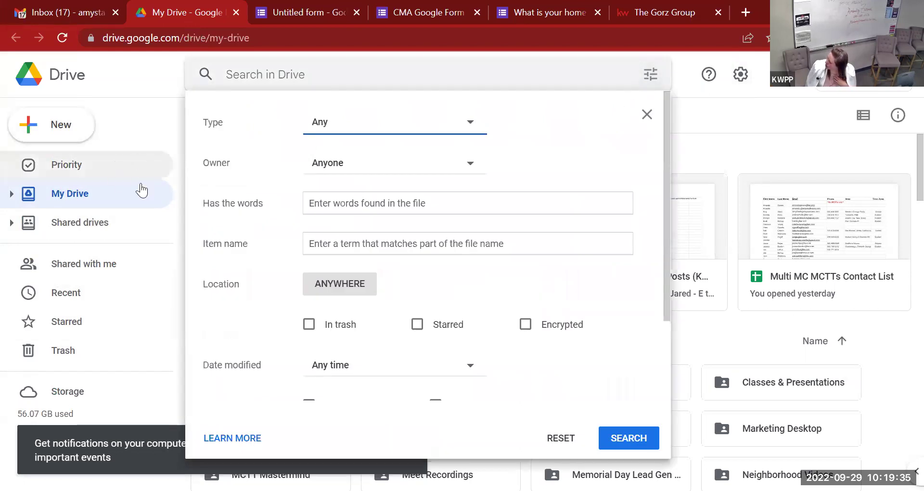
pyautogui.scroll(-3, 346, 178)
pyautogui.scroll(3, 346, 179)
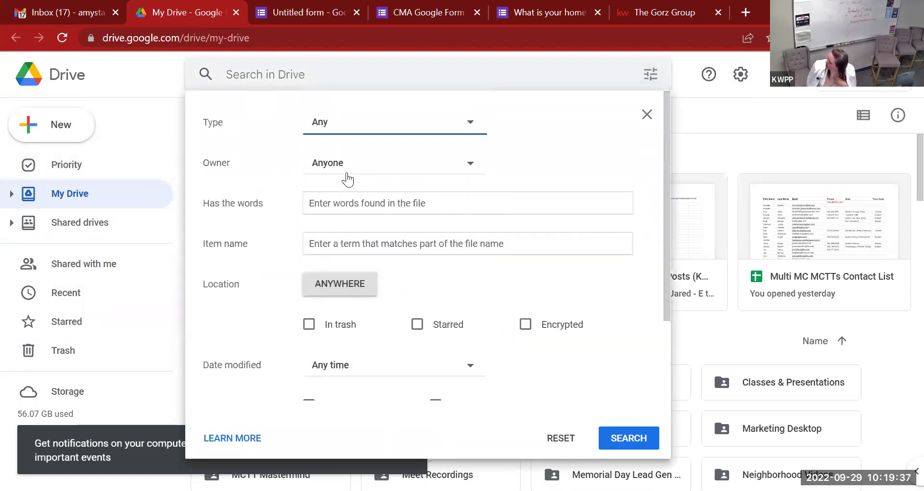
pyautogui.click(332, 125)
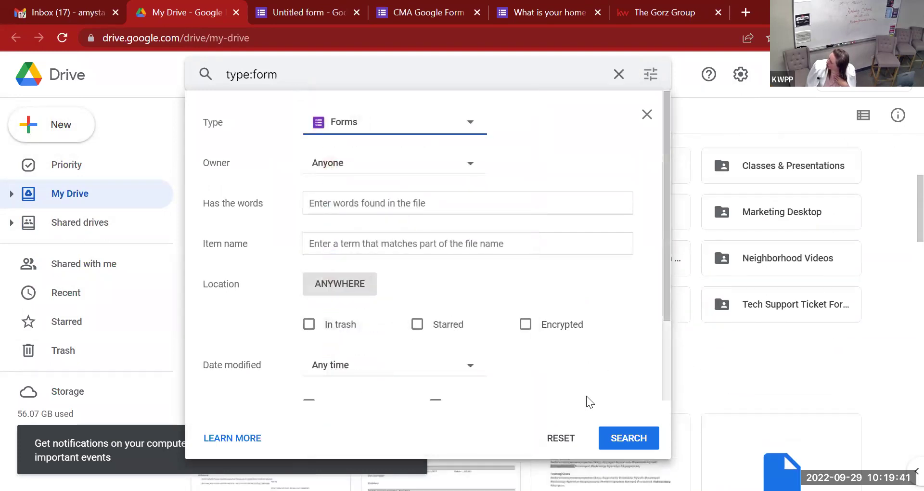
pyautogui.click(601, 437)
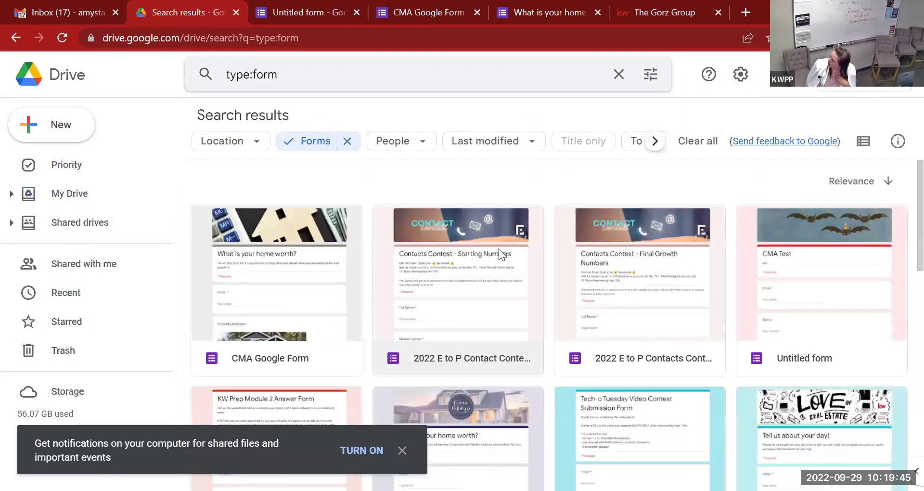
# Look through the form search results for an existing form that has collected responses
pyautogui.scroll(-2, 498, 248)
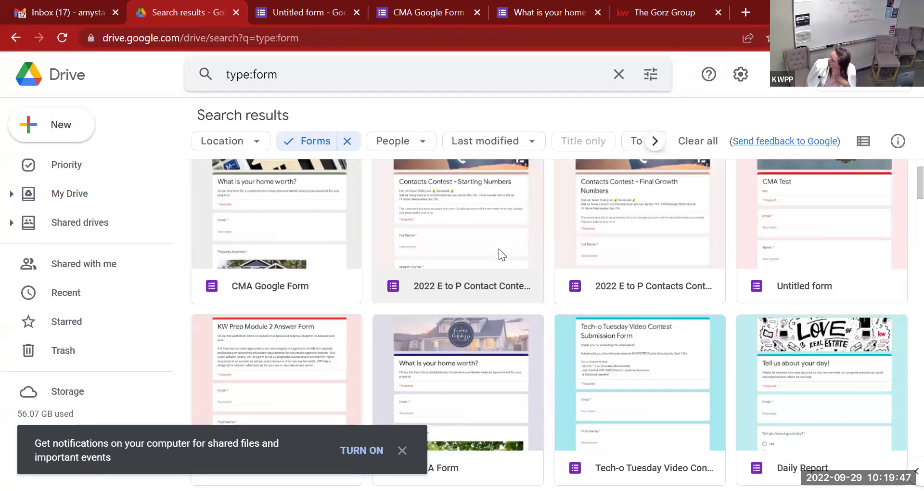
pyautogui.scroll(-3, 498, 248)
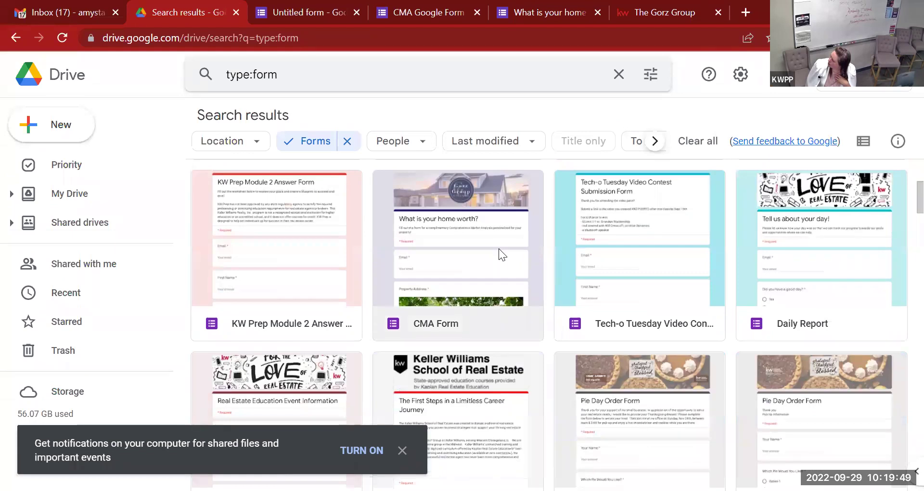
pyautogui.scroll(-5, 498, 248)
pyautogui.scroll(4, 498, 248)
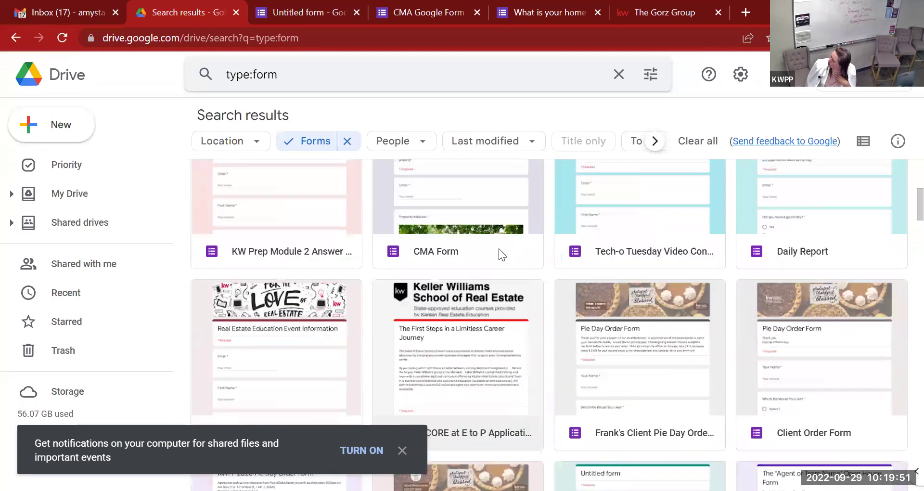
pyautogui.scroll(-5, 498, 249)
pyautogui.scroll(4, 499, 248)
pyautogui.scroll(-7, 498, 249)
pyautogui.scroll(-3, 498, 248)
pyautogui.scroll(3, 498, 249)
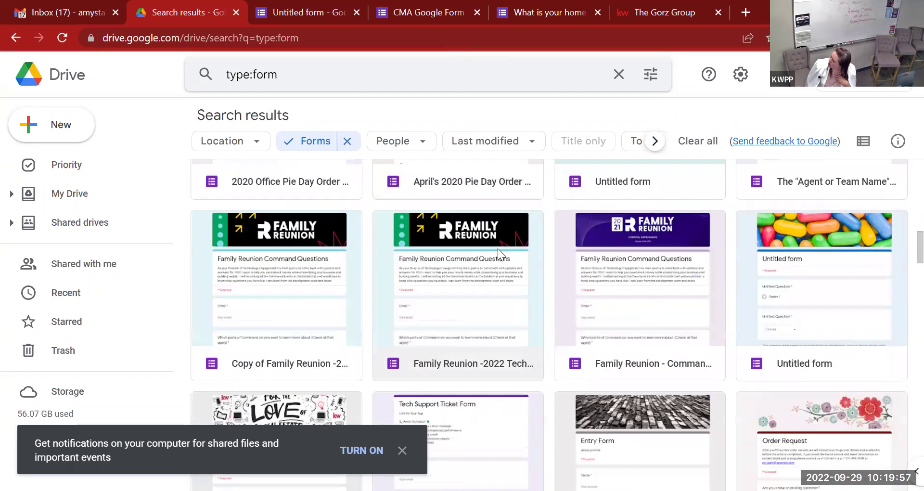
pyautogui.scroll(-2, 293, 261)
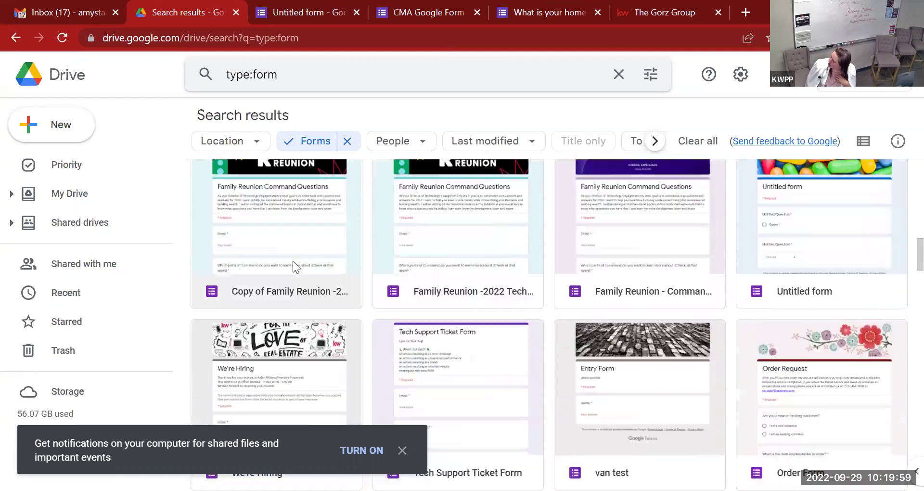
pyautogui.scroll(-4, 293, 261)
pyautogui.scroll(-3, 293, 260)
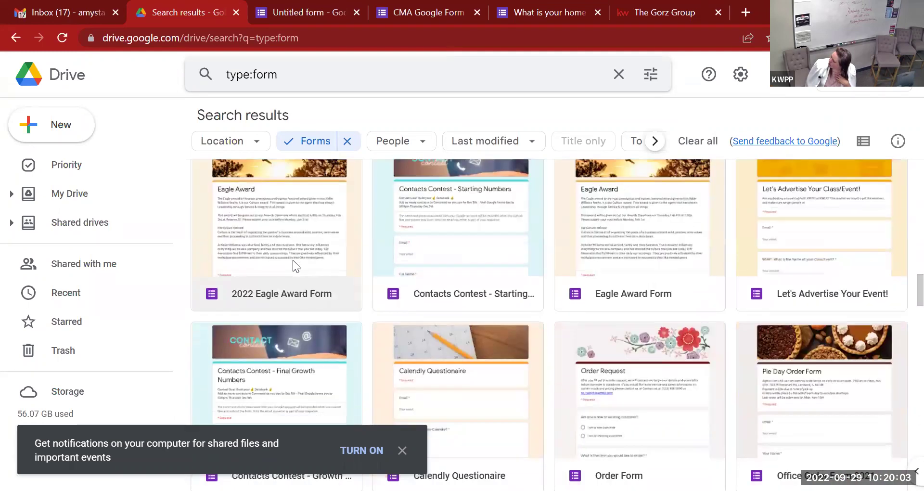
# Open the Contacts Contest - Starting Numbers form with the teal theme and review its response summary down to the uploaded files
pyautogui.click(443, 217)
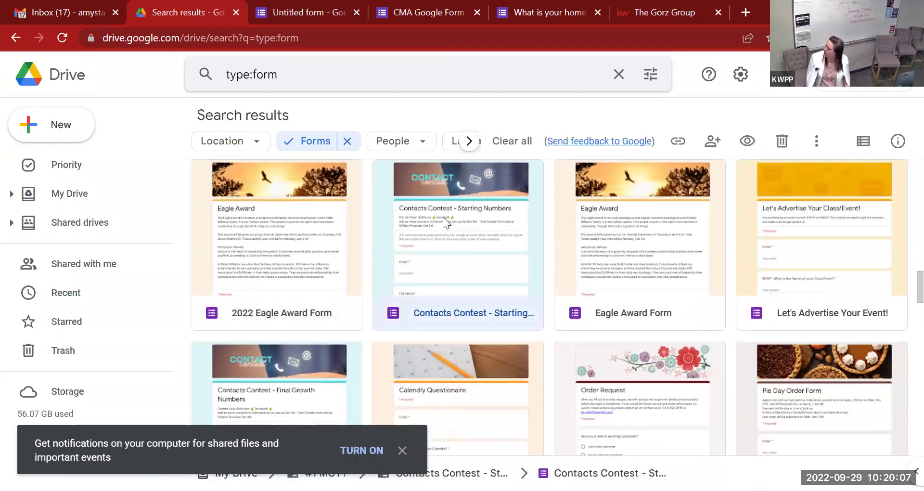
pyautogui.doubleClick(443, 218)
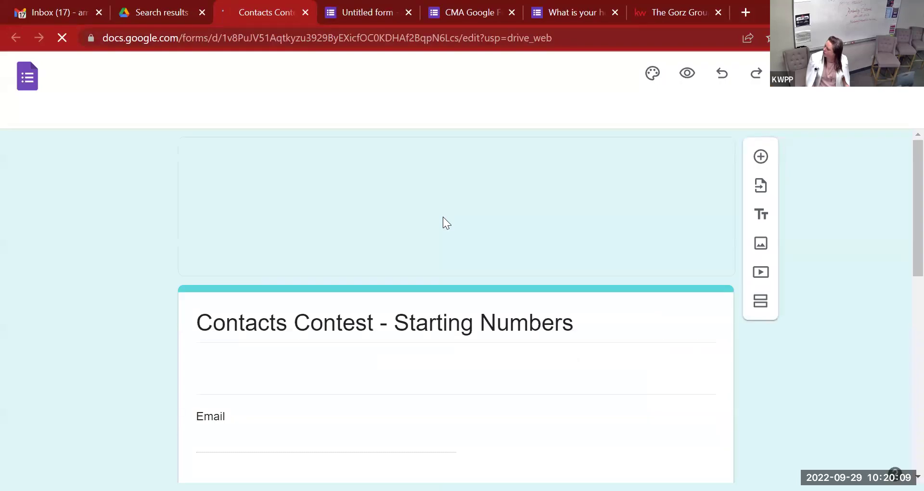
pyautogui.click(480, 120)
pyautogui.scroll(-5, 795, 307)
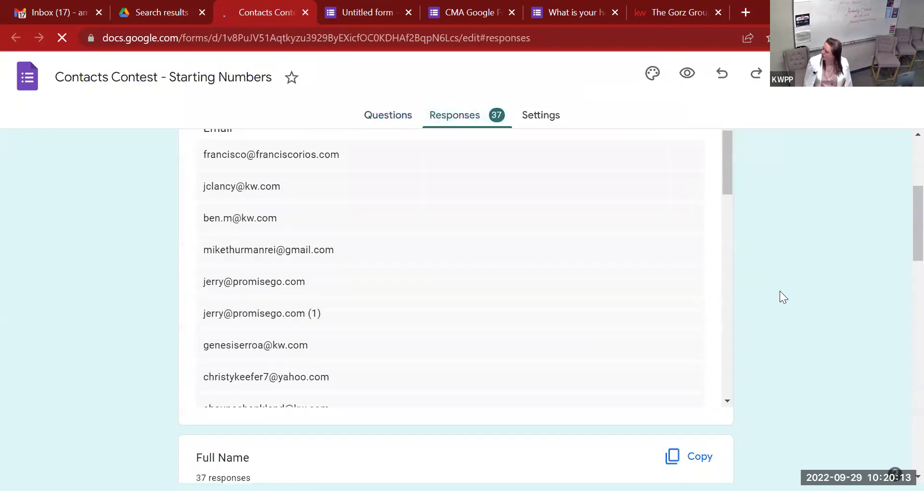
pyautogui.scroll(-8, 779, 290)
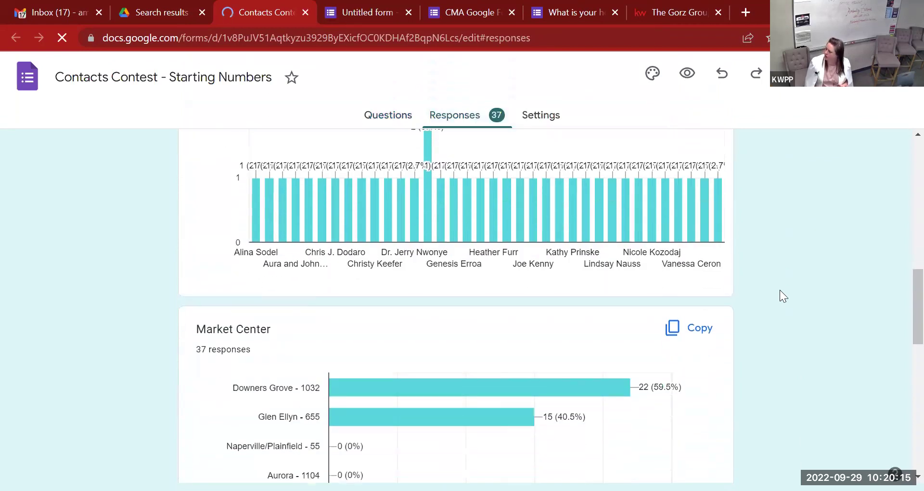
pyautogui.scroll(-10, 779, 290)
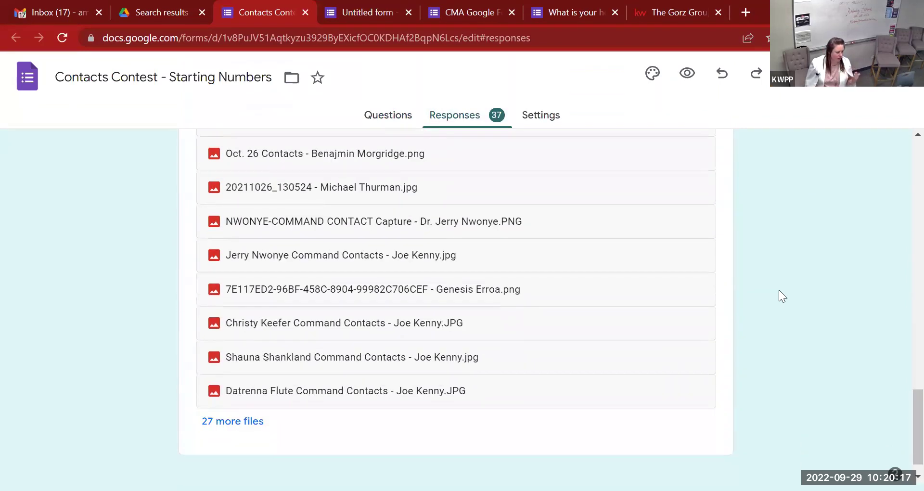
# Display the contest form's individual responses and read through the first submission
pyautogui.scroll(10, 778, 289)
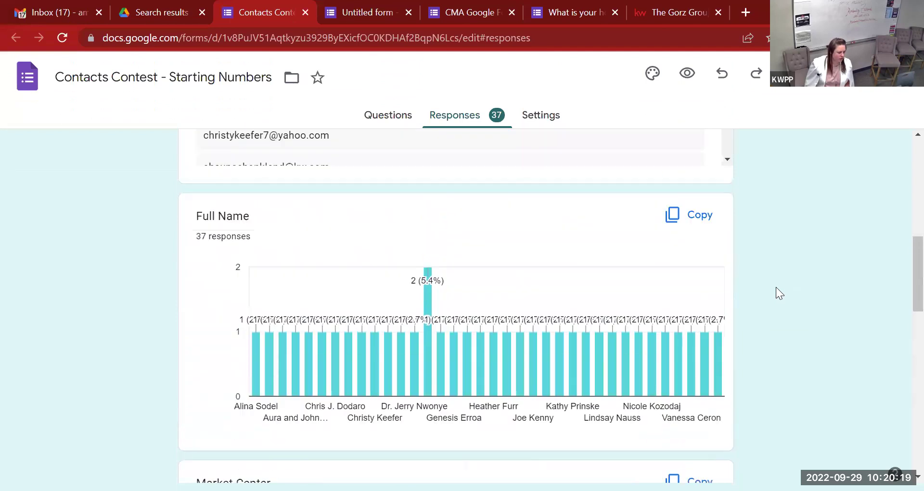
pyautogui.scroll(6, 775, 286)
pyautogui.click(655, 243)
pyautogui.scroll(-5, 778, 290)
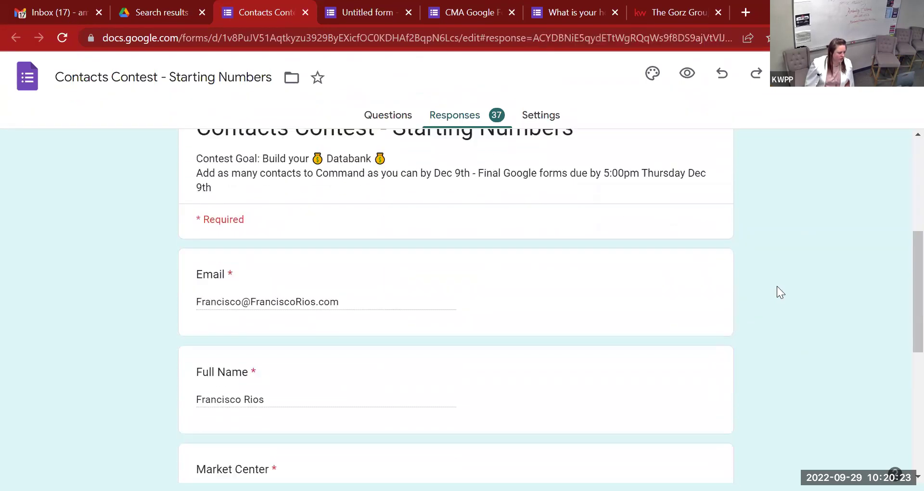
pyautogui.scroll(-4, 776, 286)
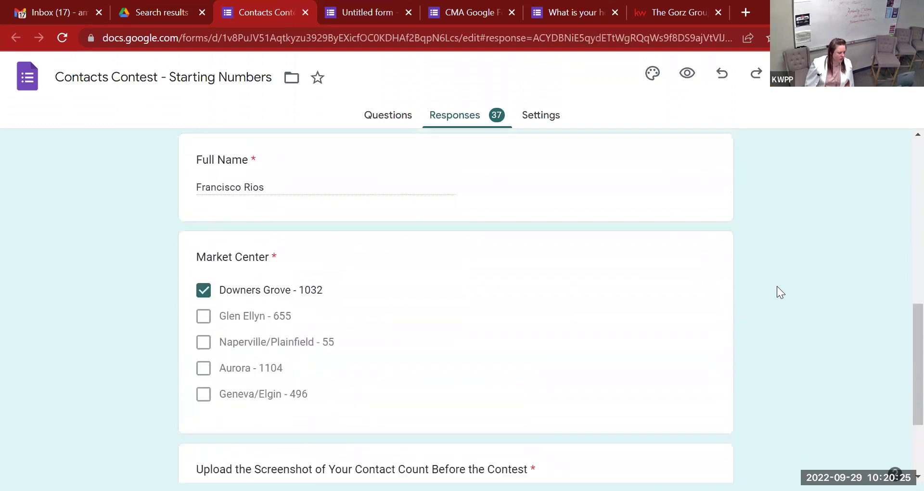
pyautogui.scroll(8, 777, 286)
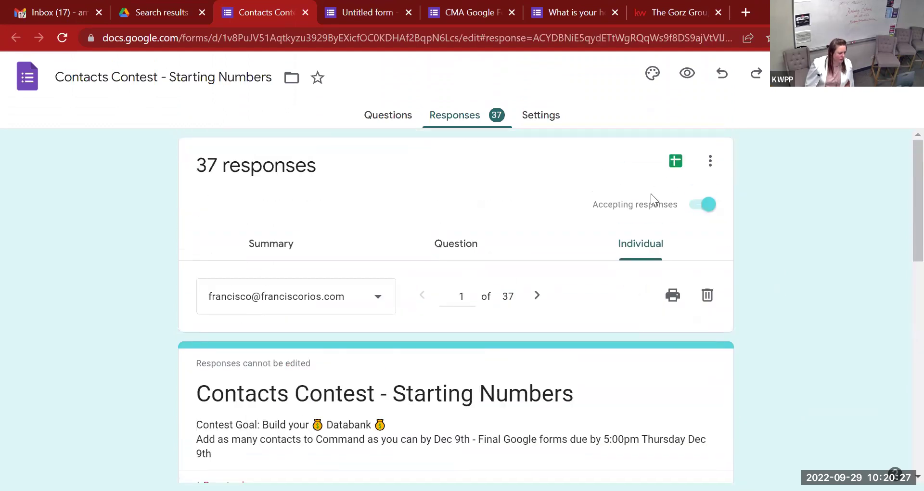
# Open the contest form's linked response spreadsheet, look through its rows, and close it
pyautogui.click(676, 160)
pyautogui.click(676, 161)
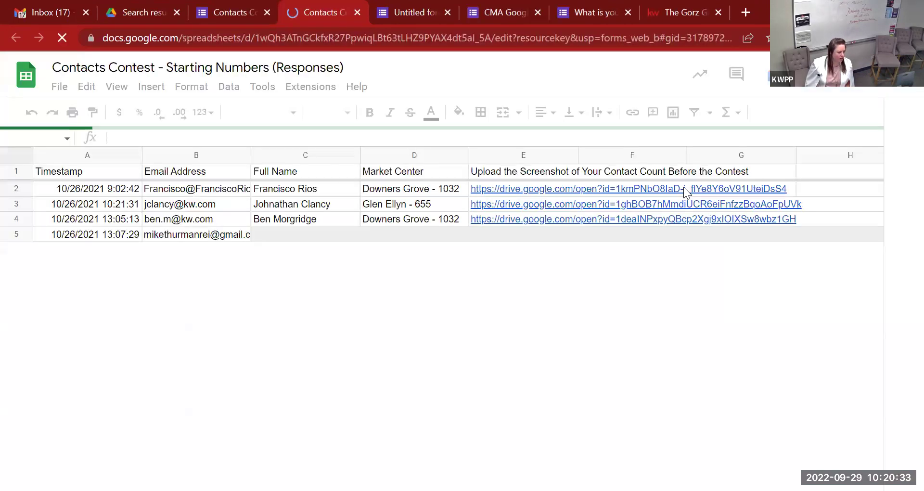
pyautogui.scroll(-9, 705, 222)
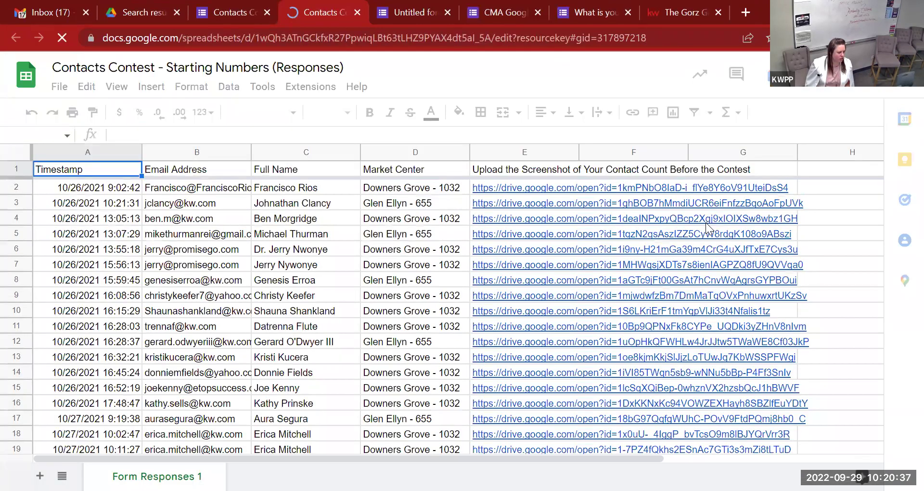
pyautogui.scroll(-4, 705, 222)
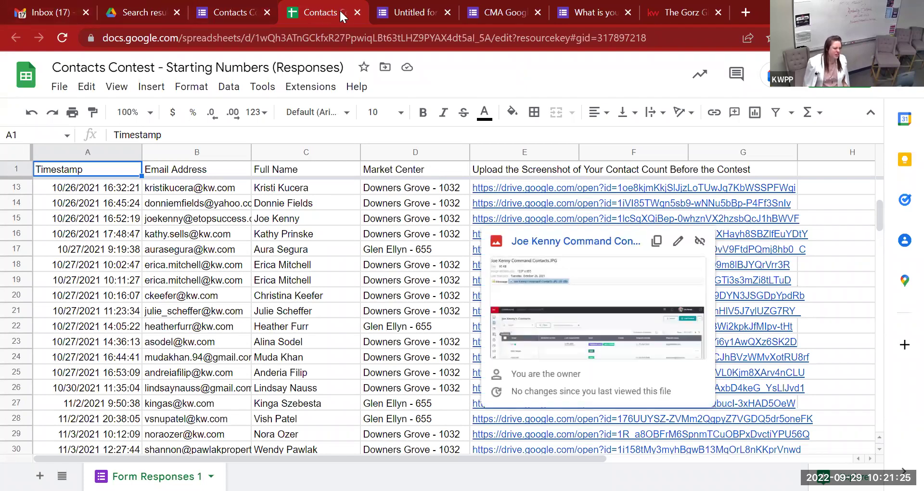
pyautogui.click(356, 12)
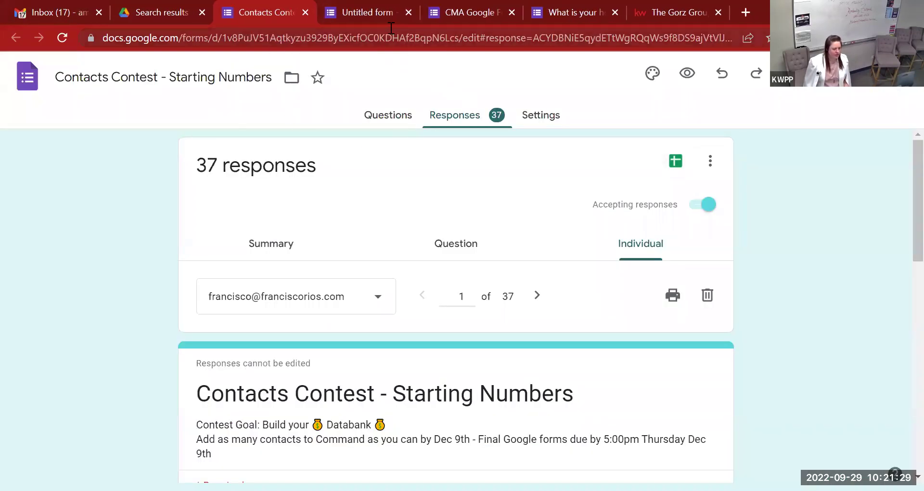
# Check the contest form's response options, including email notifications and response destination, leaving them as they are
pyautogui.click(369, 117)
pyautogui.click(436, 116)
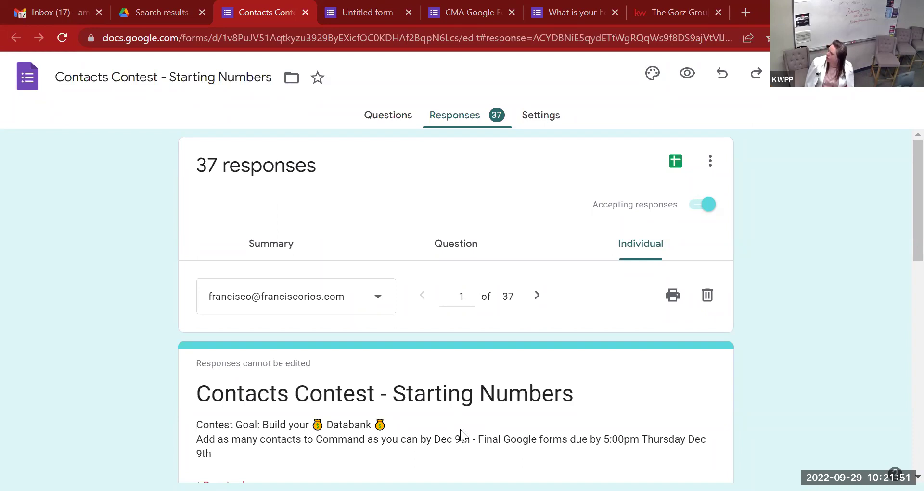
pyautogui.click(709, 166)
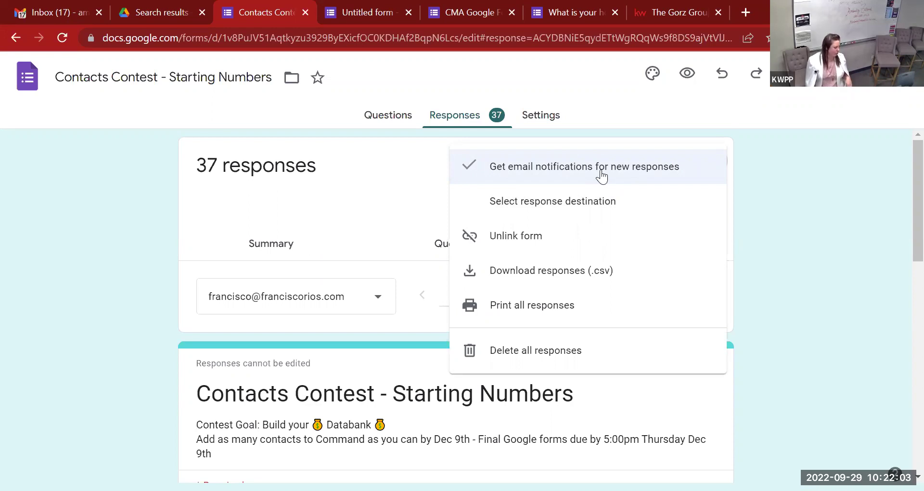
pyautogui.click(748, 201)
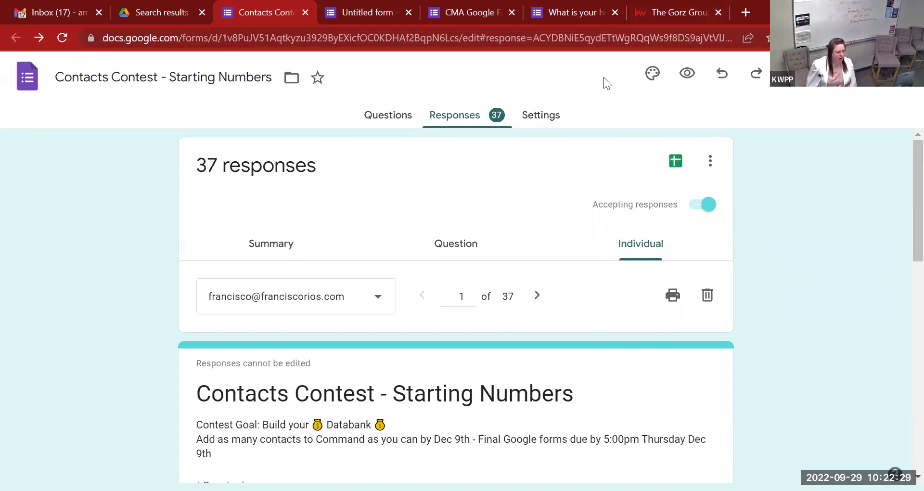
# Preview the contest form as respondents see it, view its questions down to the screenshot upload, and close the preview
pyautogui.click(686, 74)
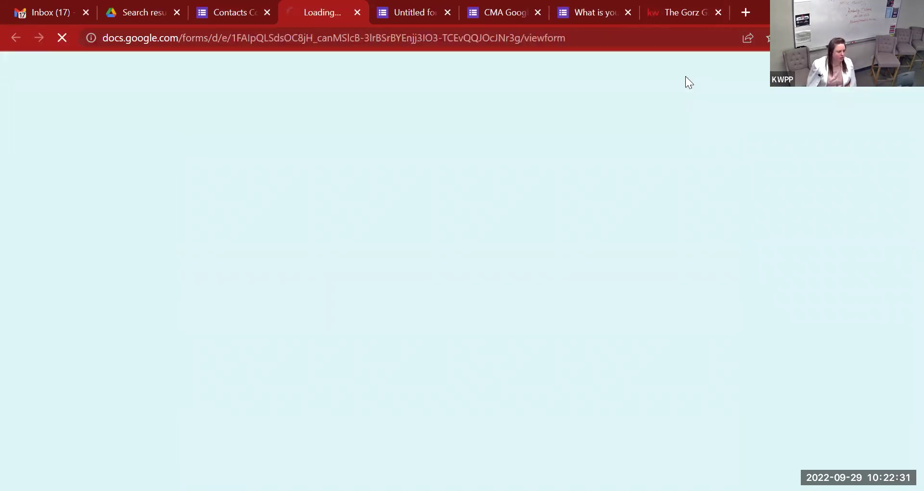
pyautogui.scroll(-10, 714, 245)
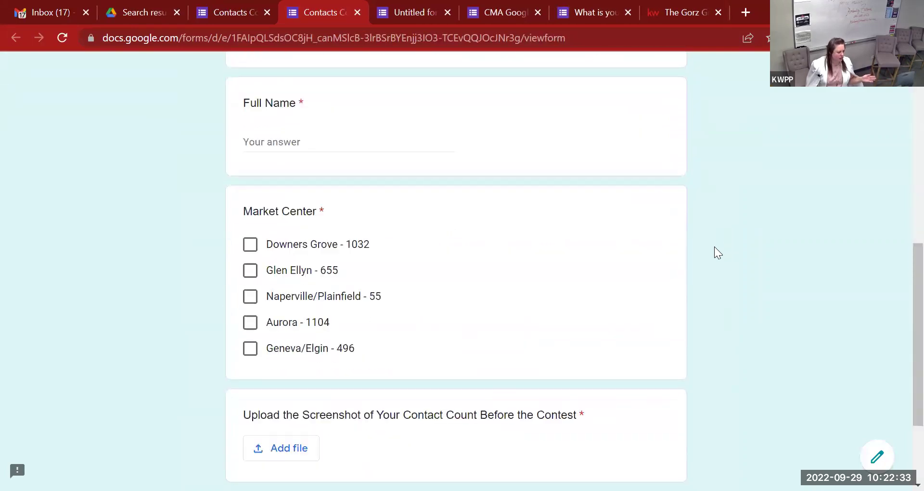
pyautogui.click(356, 12)
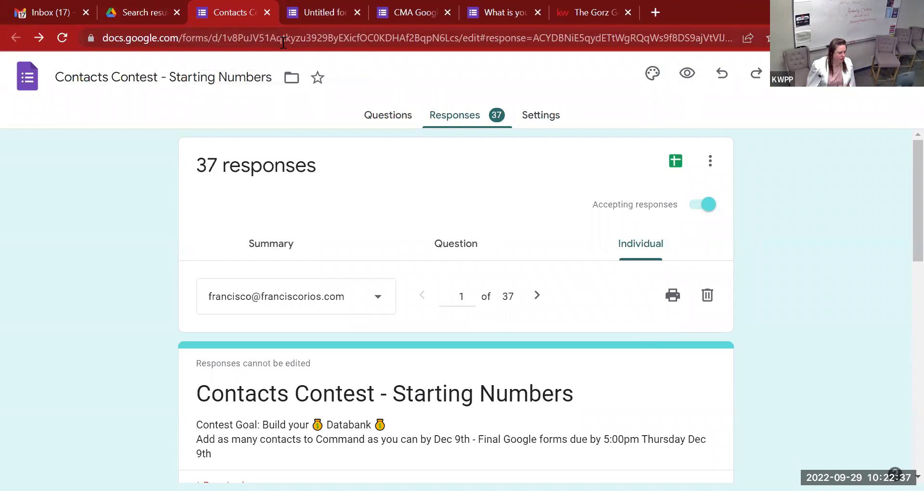
# Close the contest form and return to the CMA Test form's questions
pyautogui.click(267, 13)
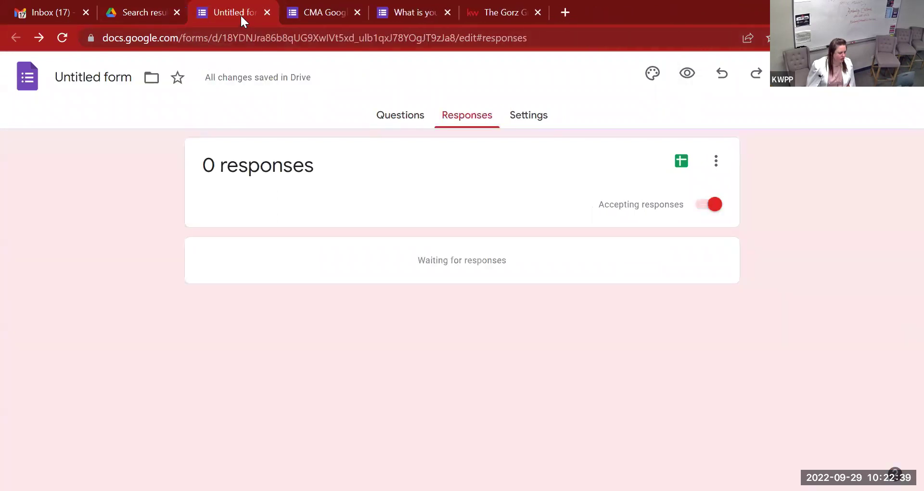
pyautogui.click(388, 116)
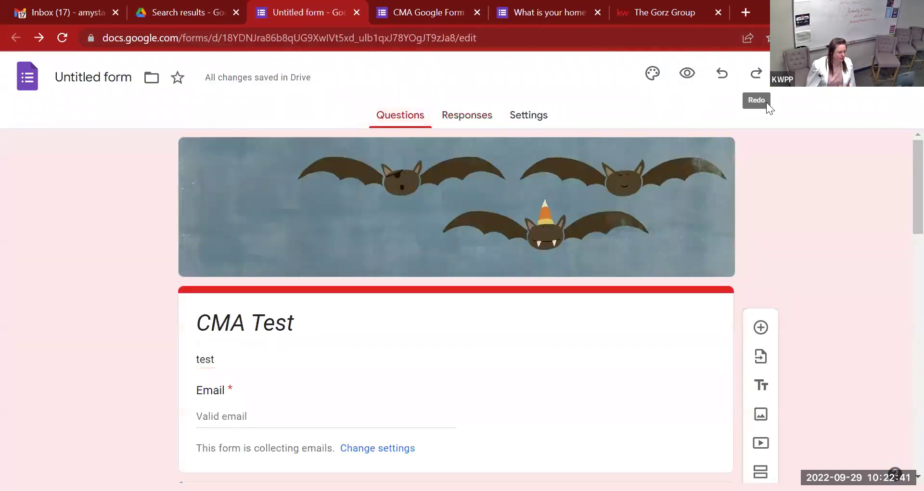
pyautogui.scroll(-4, 557, 279)
pyautogui.scroll(4, 523, 274)
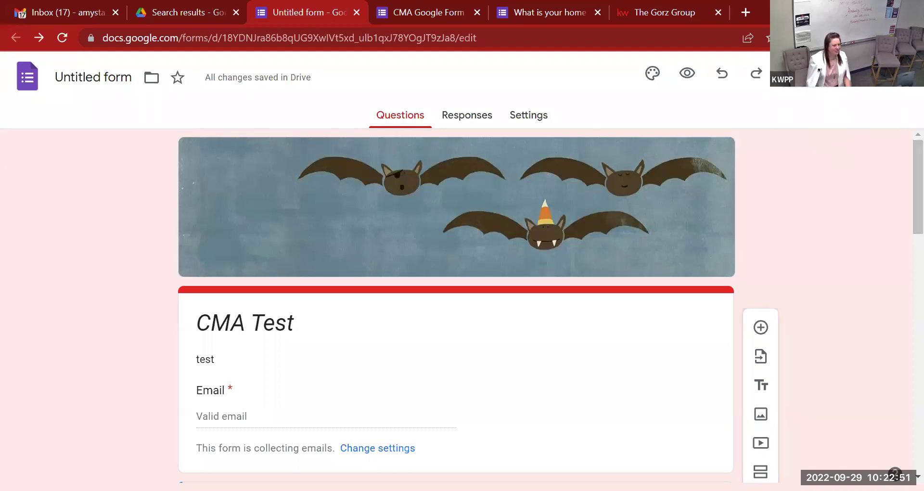
# Open the CMA Test form's sending options and review the email recipient, subject, message and include-form settings
pyautogui.click(808, 73)
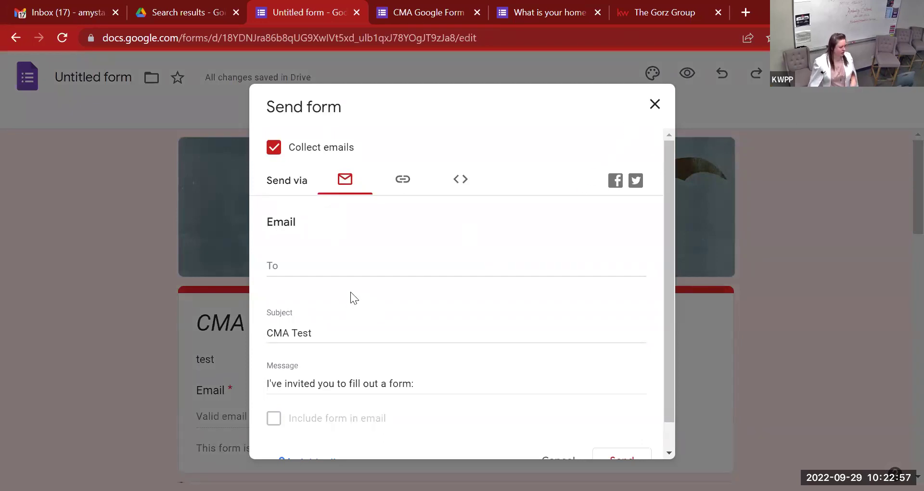
pyautogui.click(371, 262)
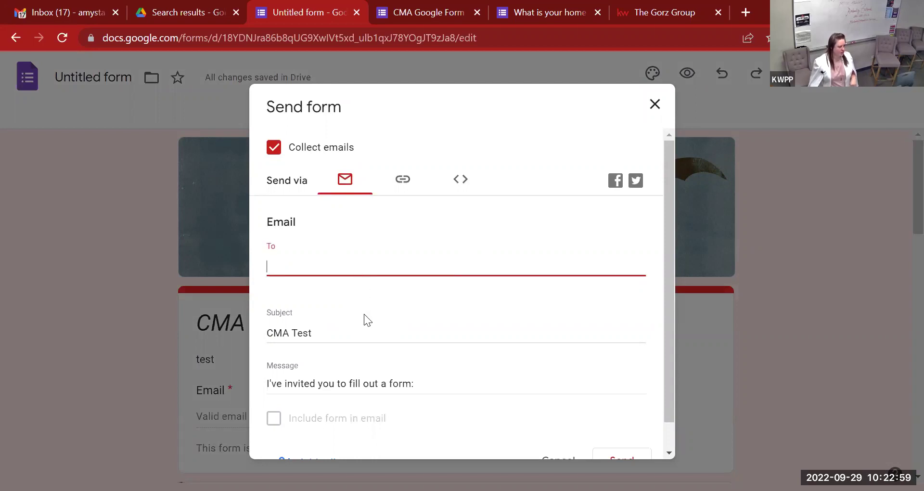
pyautogui.click(341, 336)
pyautogui.scroll(-1, 343, 335)
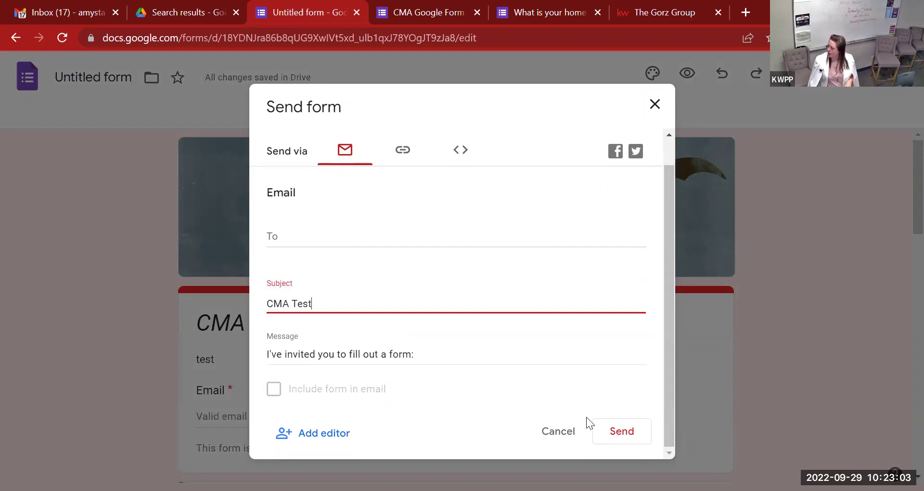
pyautogui.click(471, 357)
pyautogui.click(275, 388)
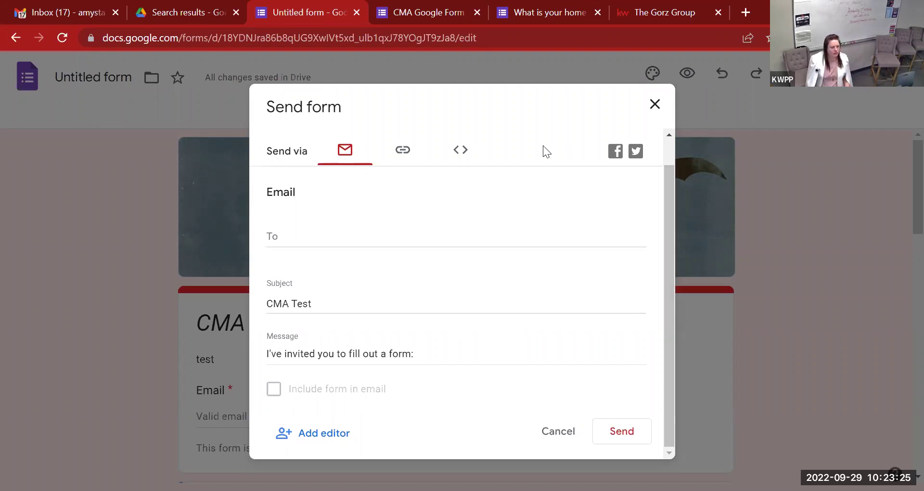
# Switch the sending method to a link, shorten the form's URL, and copy it
pyautogui.click(403, 149)
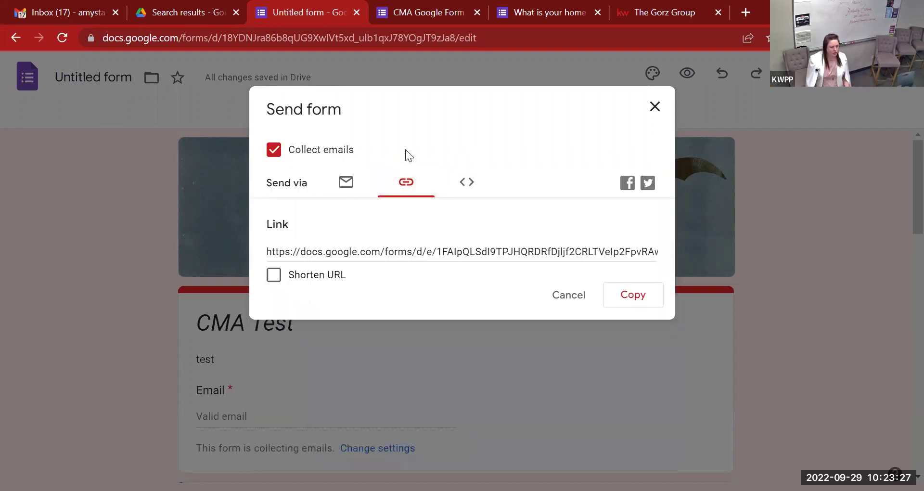
pyautogui.click(339, 188)
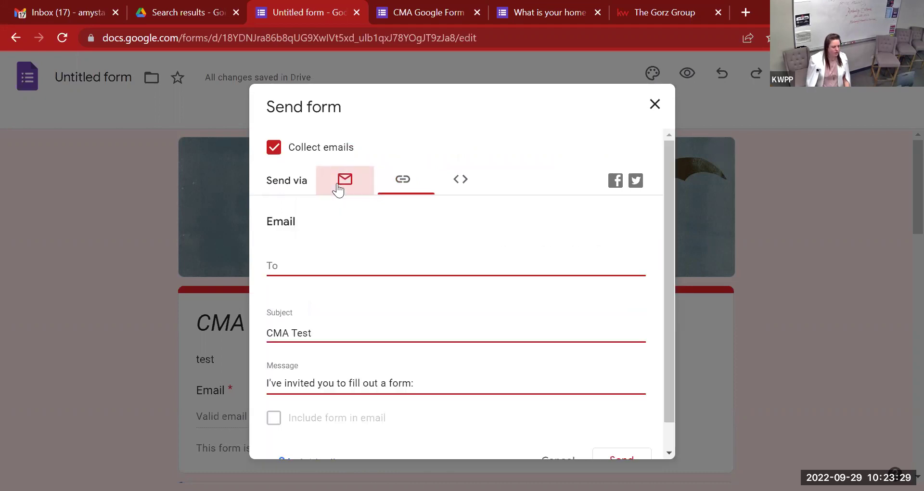
pyautogui.click(405, 186)
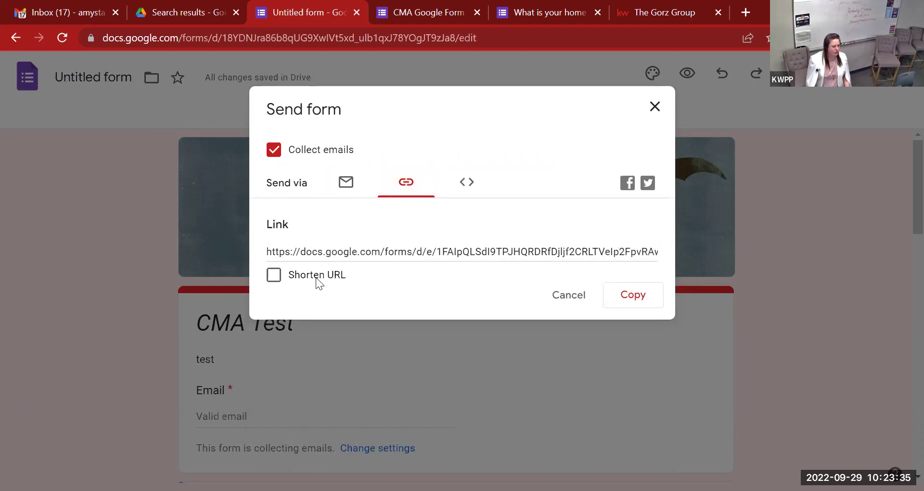
pyautogui.click(273, 275)
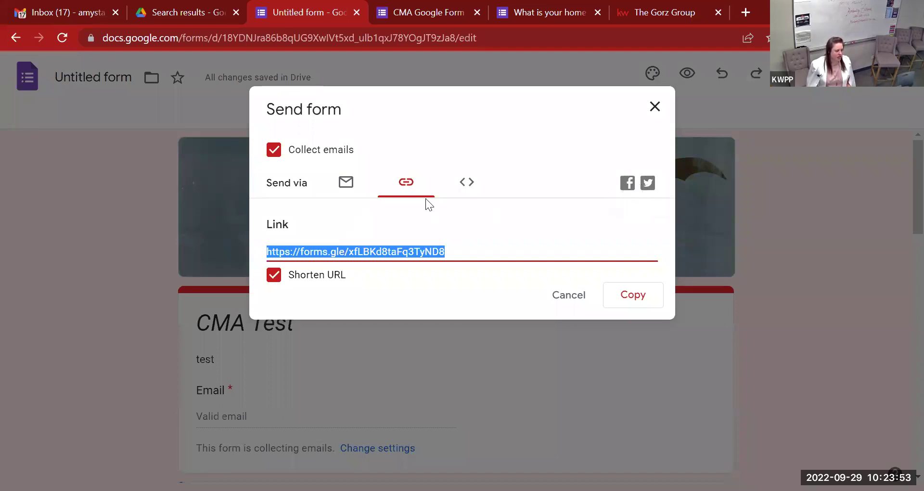
pyautogui.rightClick(385, 246)
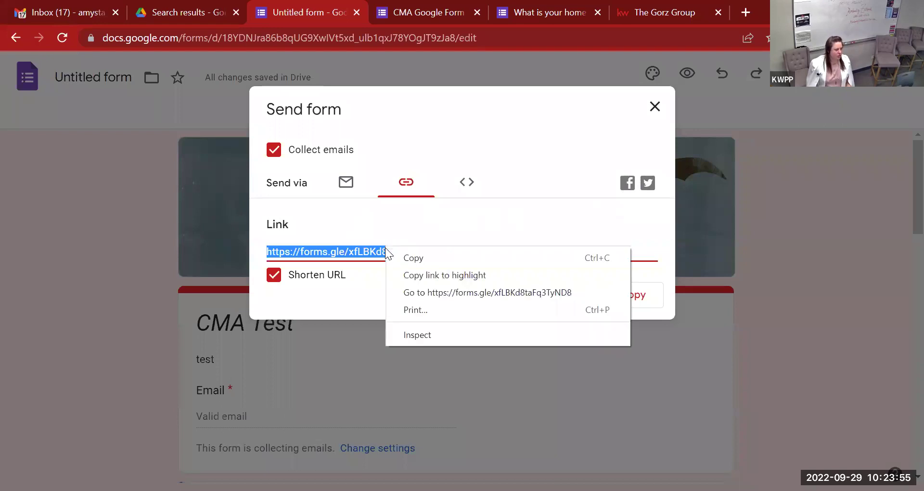
pyautogui.click(400, 258)
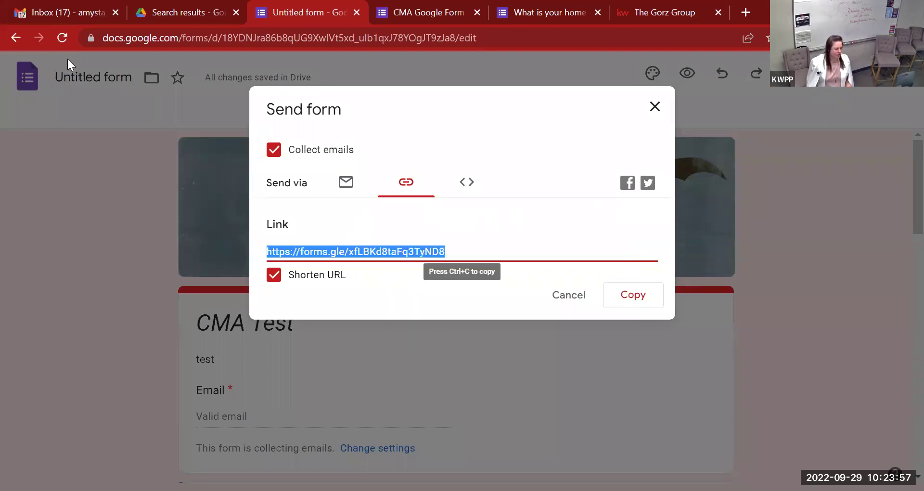
# Switch to Gmail, start a new message, and paste the shortened form link into its body
pyautogui.click(70, 12)
pyautogui.click(116, 127)
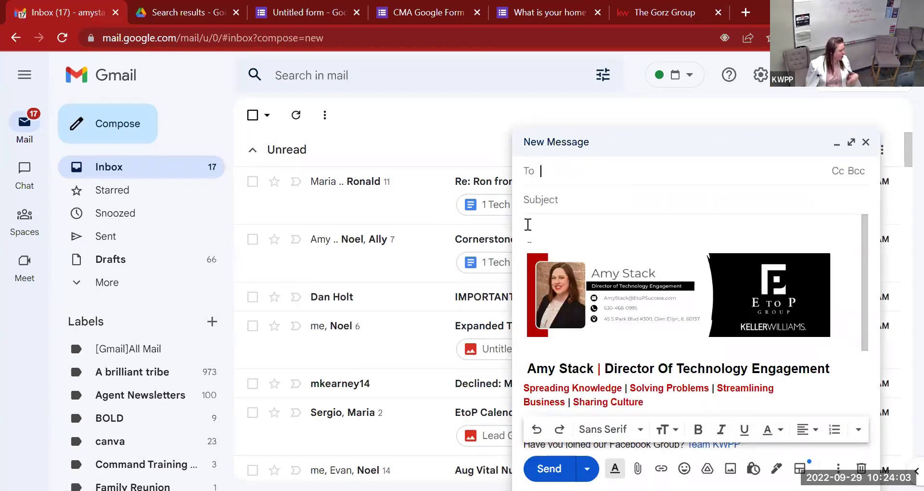
pyautogui.click(576, 221)
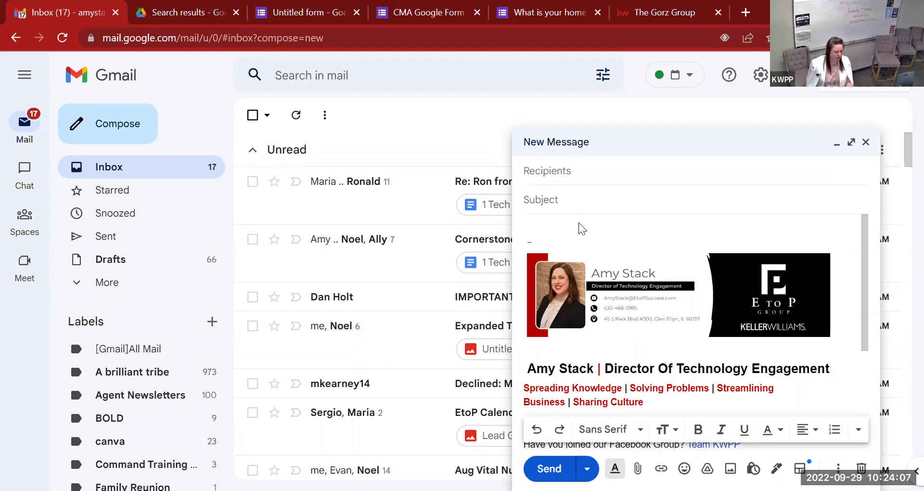
pyautogui.rightClick(579, 224)
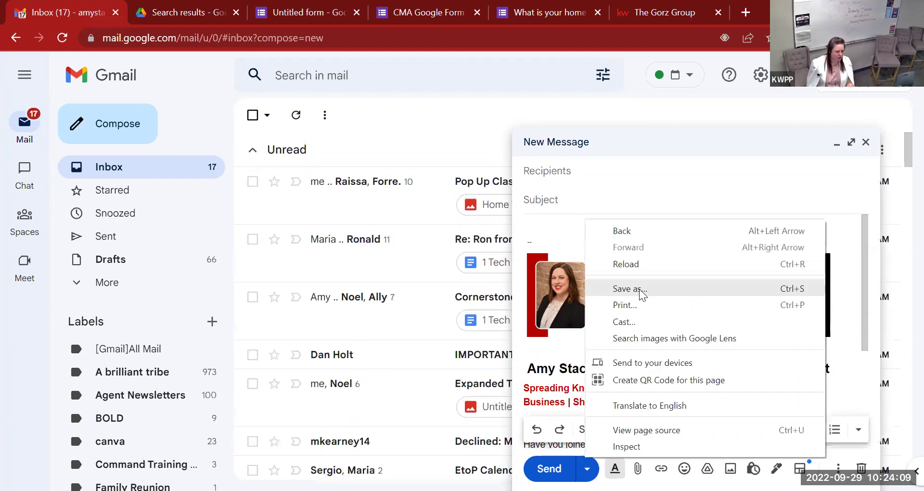
pyautogui.click(554, 233)
pyautogui.rightClick(551, 229)
pyautogui.click(609, 343)
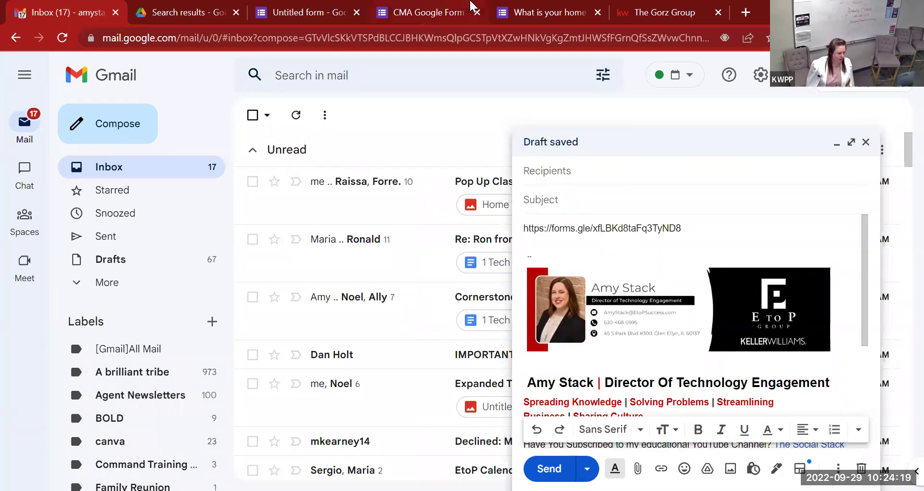
# Go back to the CMA Test form, display a QR code for its respondent page, and close the code
pyautogui.click(437, 24)
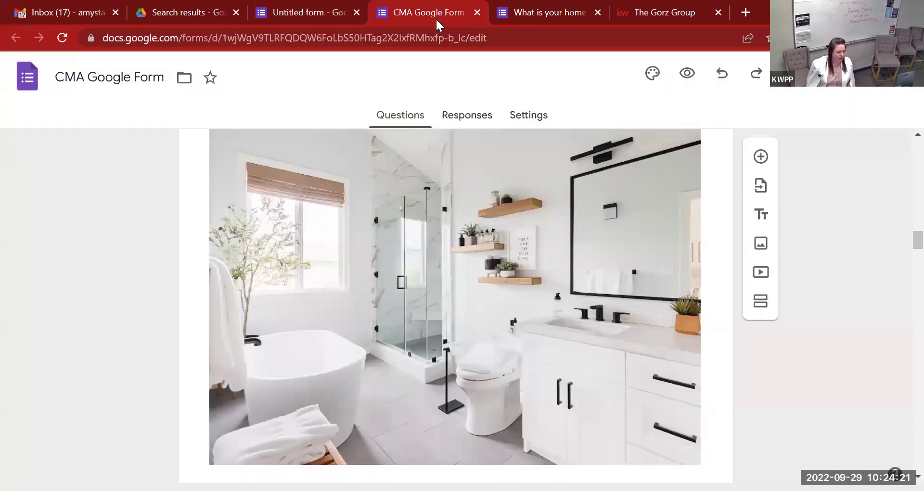
pyautogui.click(299, 19)
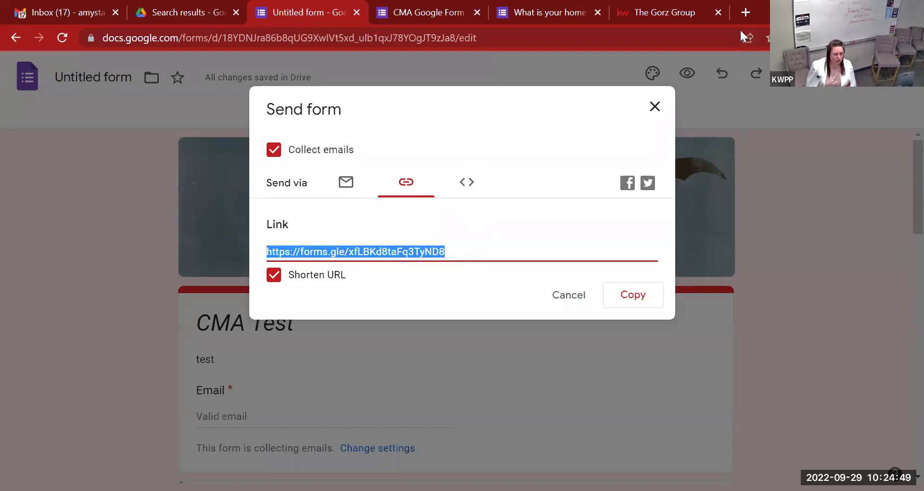
pyautogui.click(744, 12)
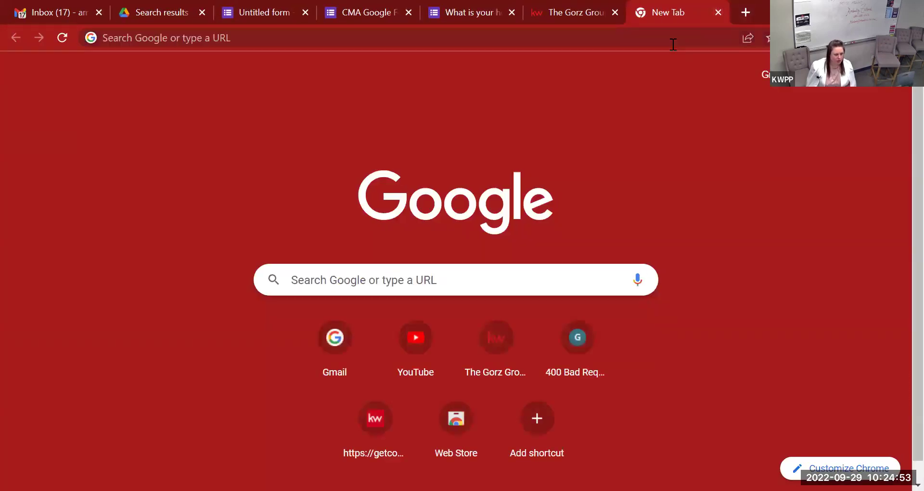
pyautogui.hotkey('ctrl', 'w')
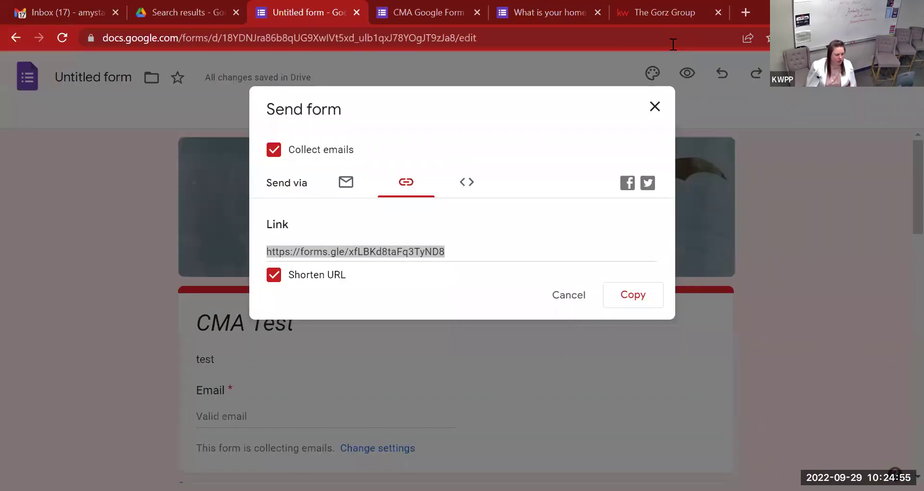
pyautogui.rightClick(672, 44)
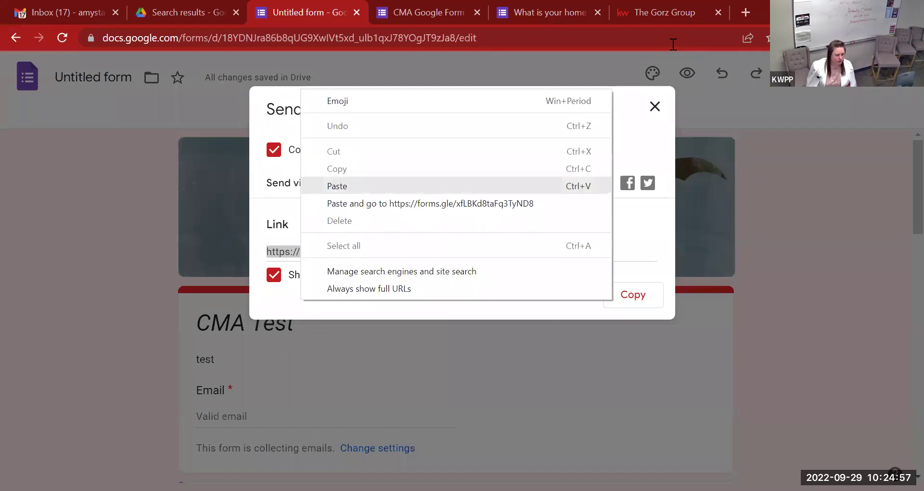
pyautogui.press('Escape')
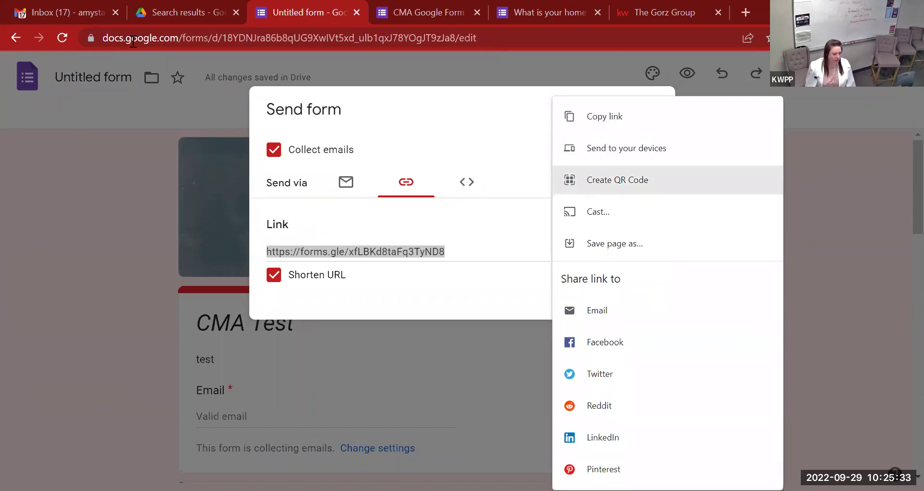
pyautogui.press('Return')
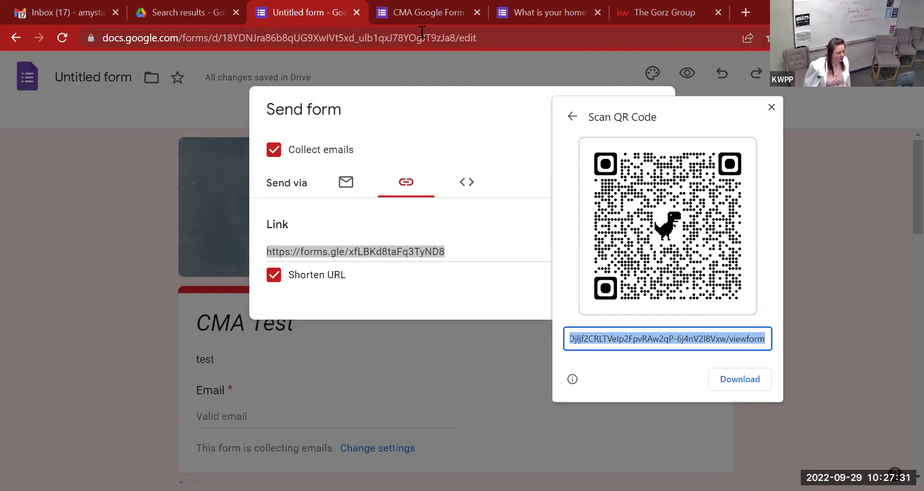
pyautogui.press('Escape')
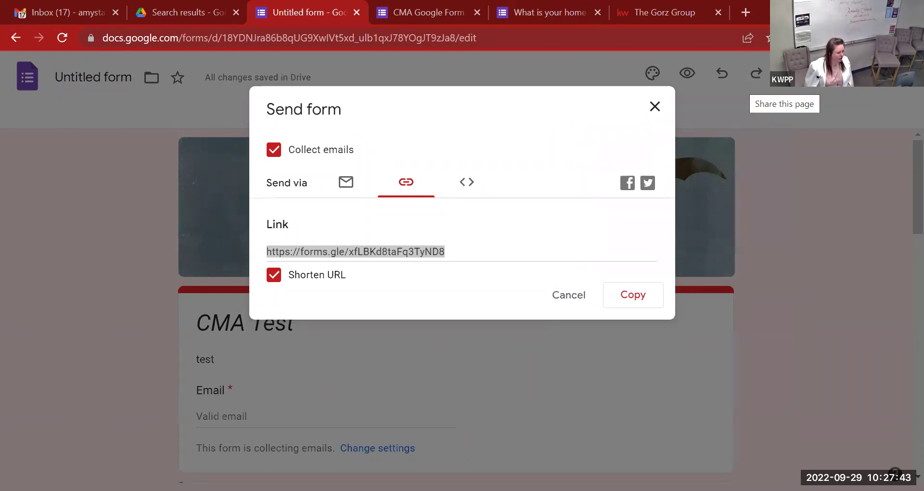
# View the live CMA Test form through the copied link in a new tab, close it, and show the form's embed HTML code
pyautogui.click(747, 38)
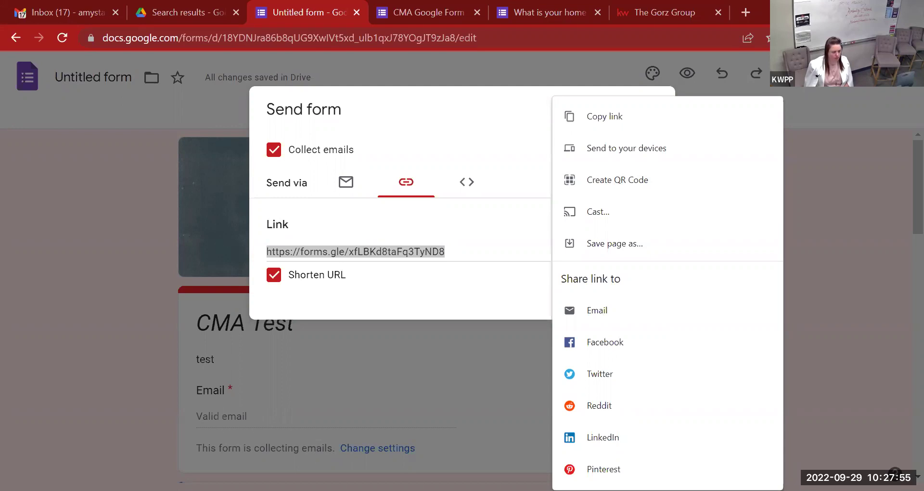
pyautogui.click(316, 13)
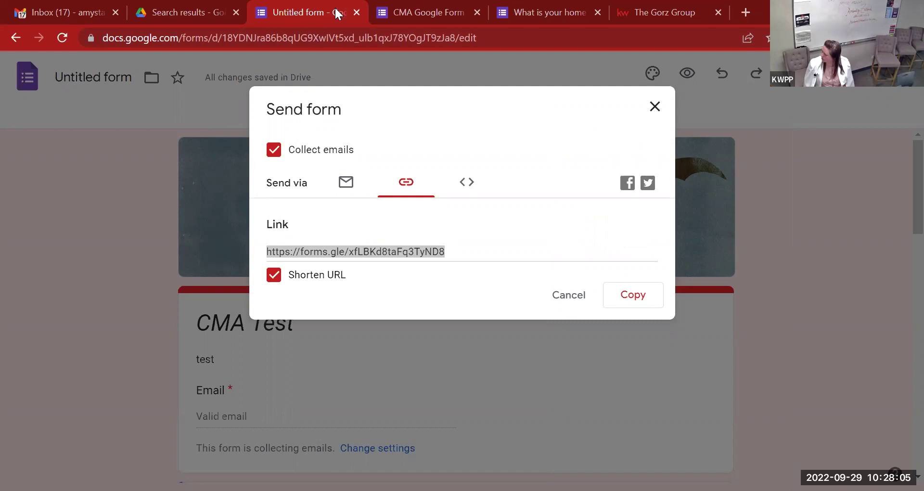
pyautogui.click(745, 12)
pyautogui.hotkey('ctrl', 'v')
pyautogui.press('Return')
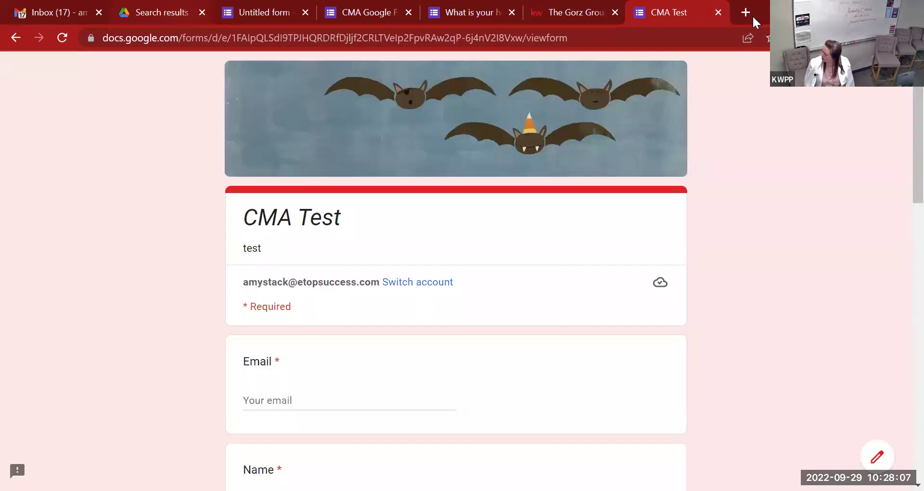
pyautogui.hotkey('ctrl', 'w')
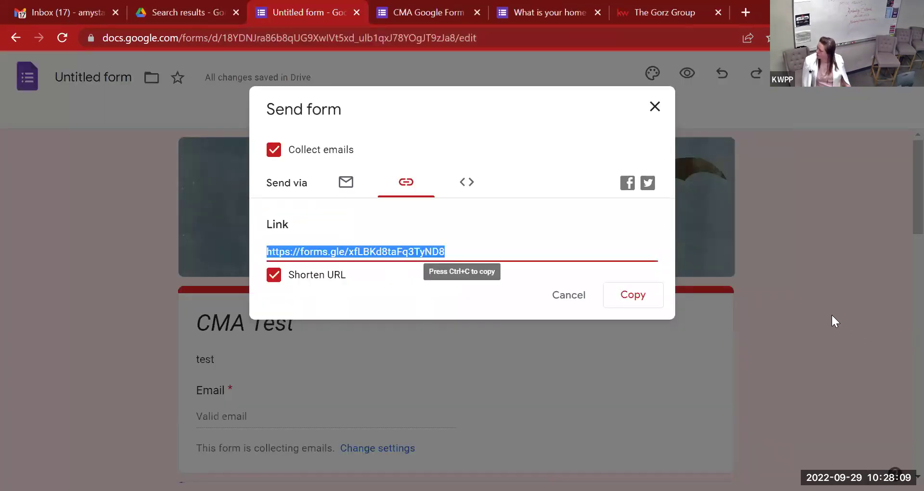
pyautogui.click(464, 182)
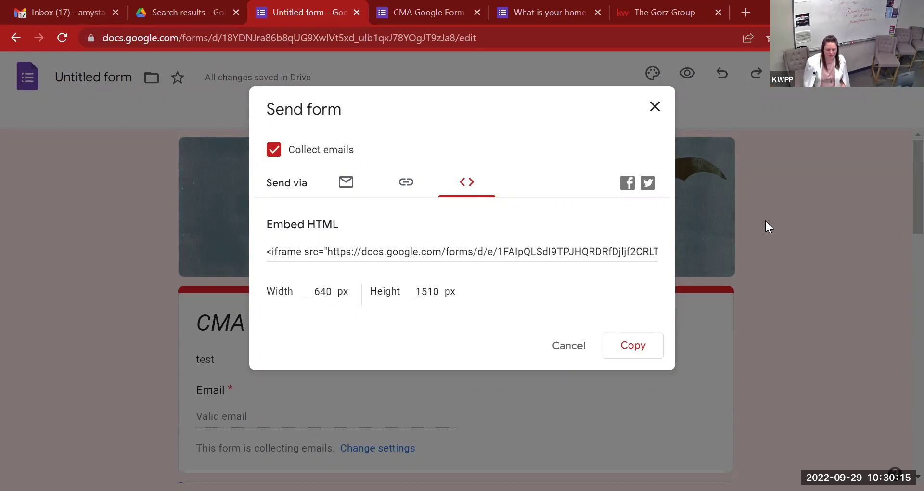
# Switch to the open "What is your home" respondent form and create a QR code for its page
pyautogui.click(674, 10)
pyautogui.click(527, 10)
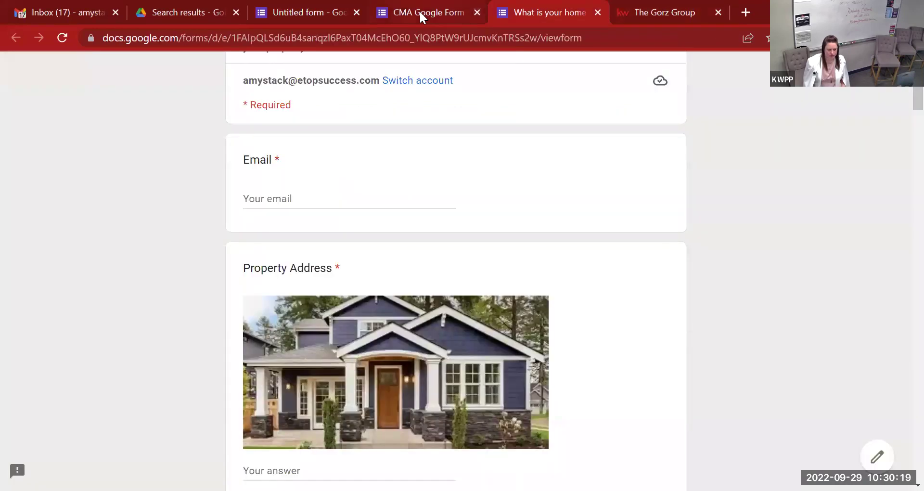
pyautogui.click(420, 10)
pyautogui.click(495, 10)
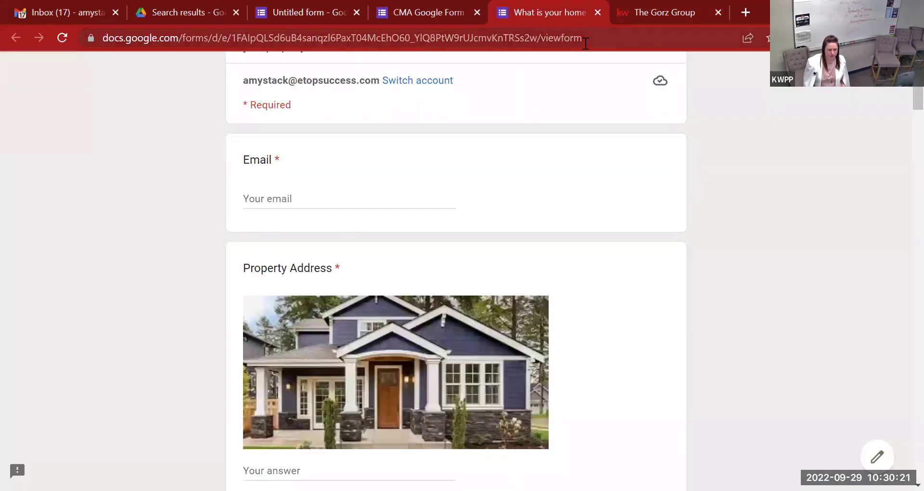
pyautogui.click(733, 43)
pyautogui.click(747, 35)
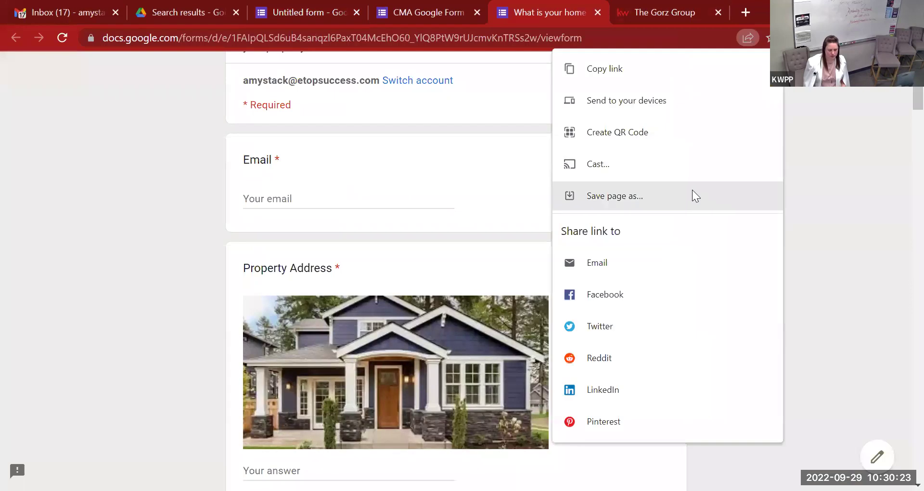
pyautogui.click(679, 137)
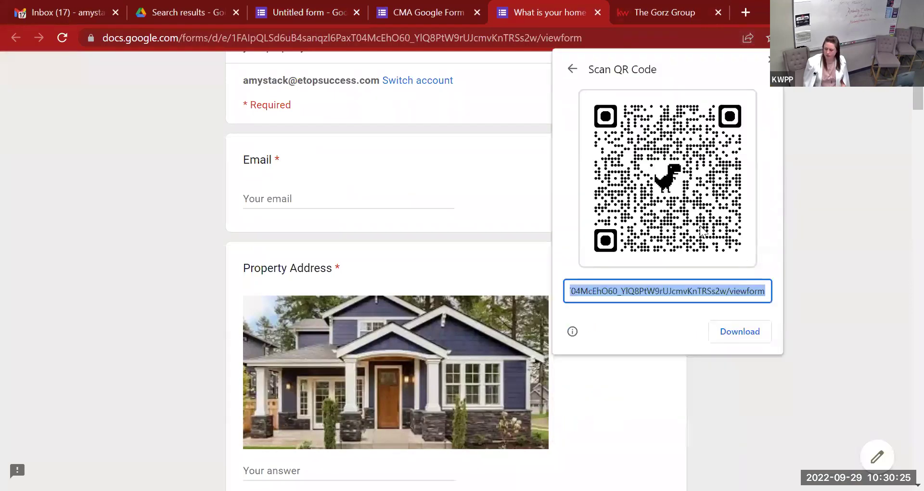
pyautogui.click(756, 289)
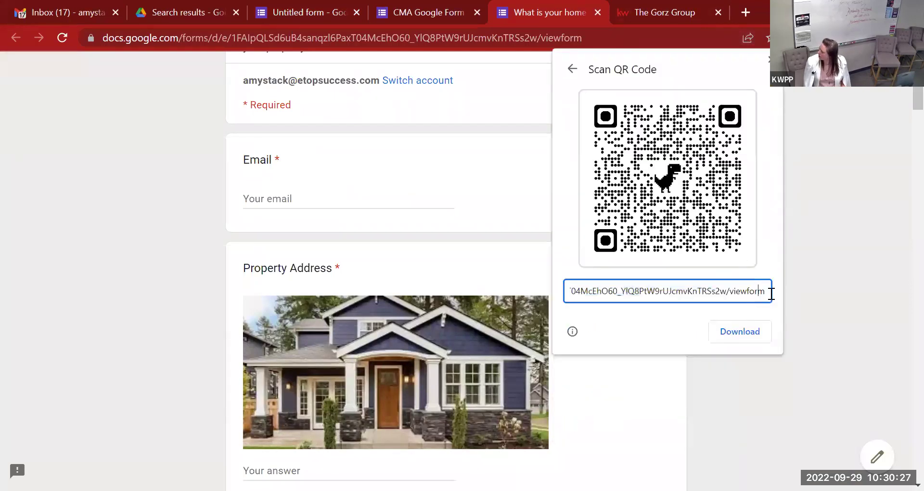
# Highlight the link encoded in the QR code and the respondent form's full page address to compare them
pyautogui.tripleClick(752, 289)
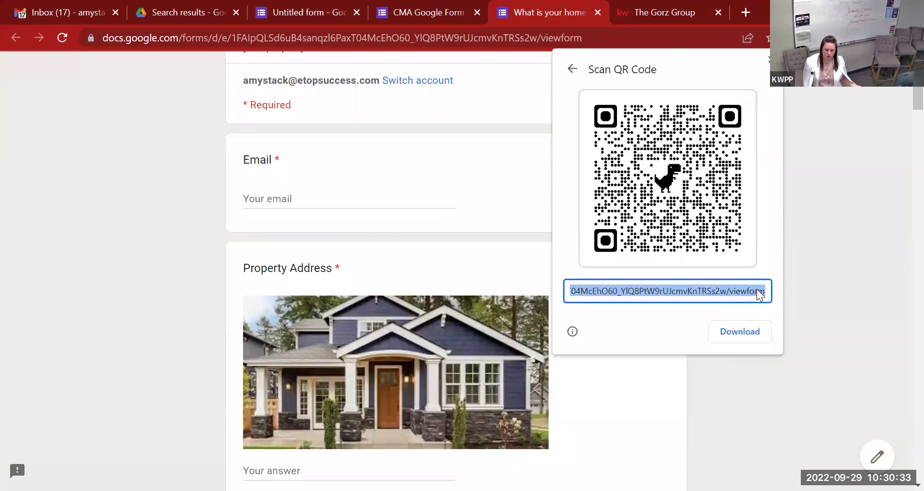
pyautogui.click(733, 286)
pyautogui.tripleClick(732, 285)
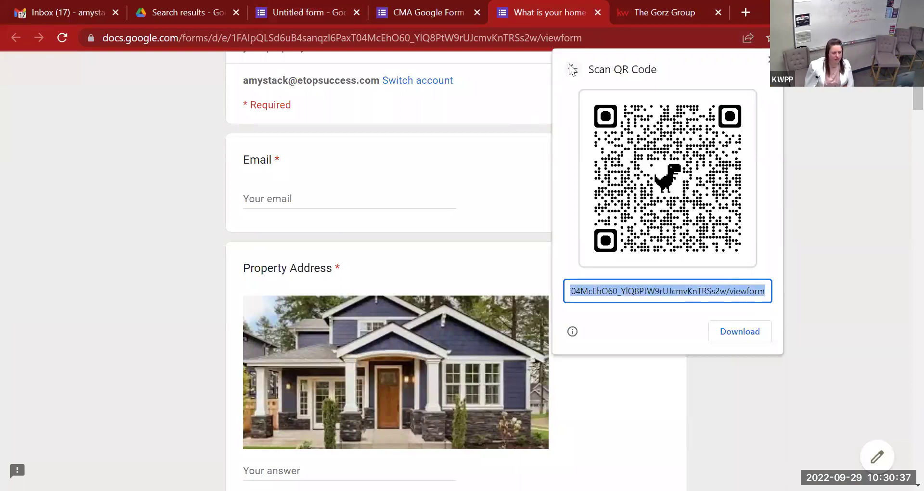
pyautogui.doubleClick(648, 38)
pyautogui.click(648, 38)
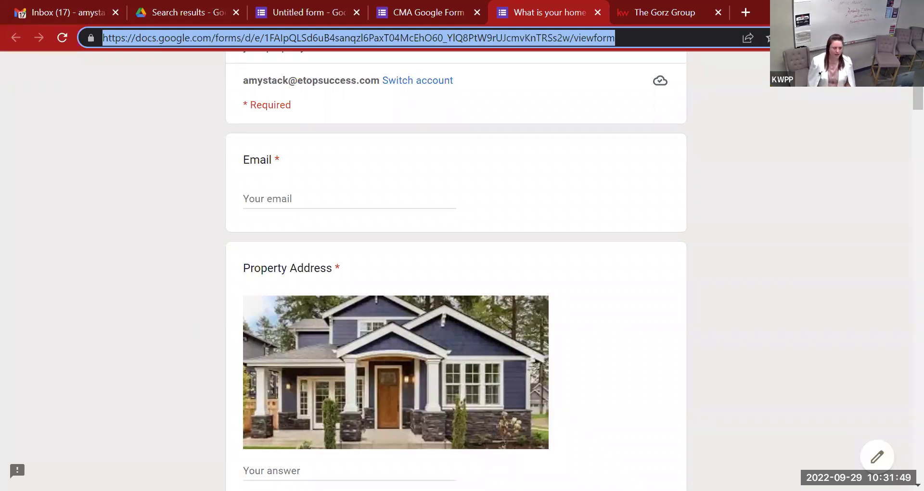
pyautogui.click(670, 424)
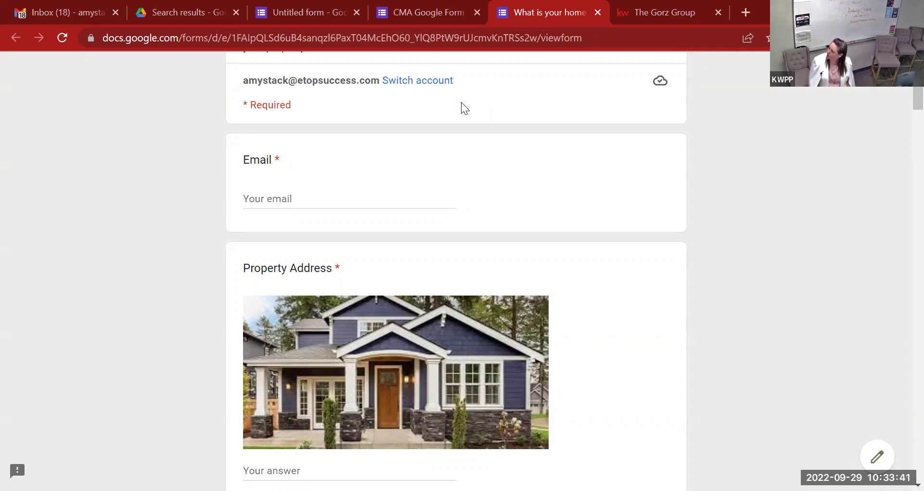
# Highlight the respondent form's page address, display the browser's sharing options for the page, and close them
pyautogui.click(575, 41)
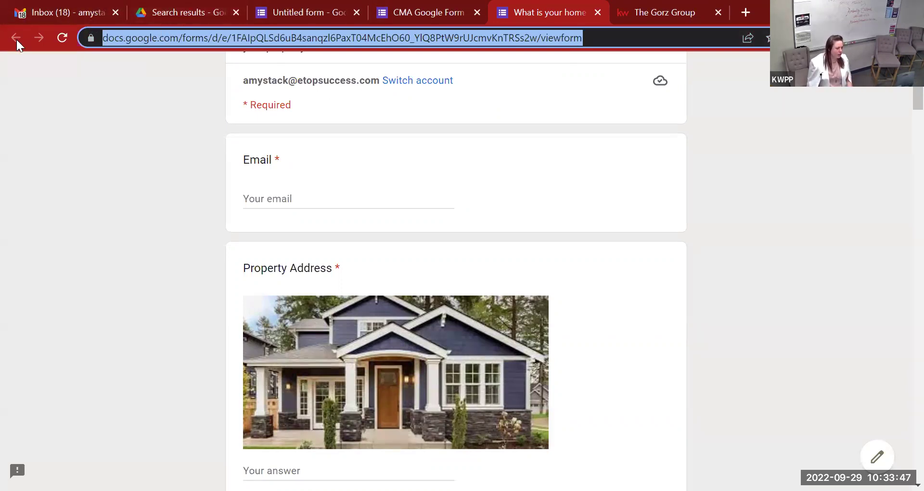
pyautogui.click(745, 38)
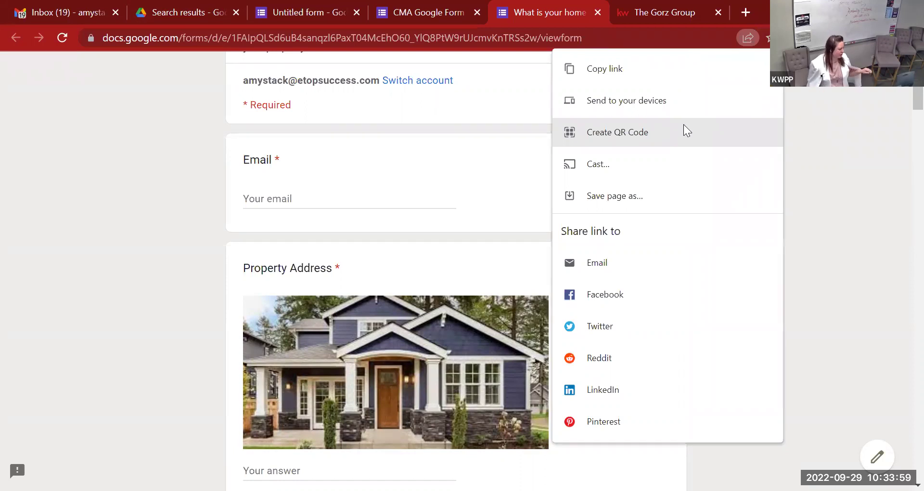
pyautogui.click(846, 138)
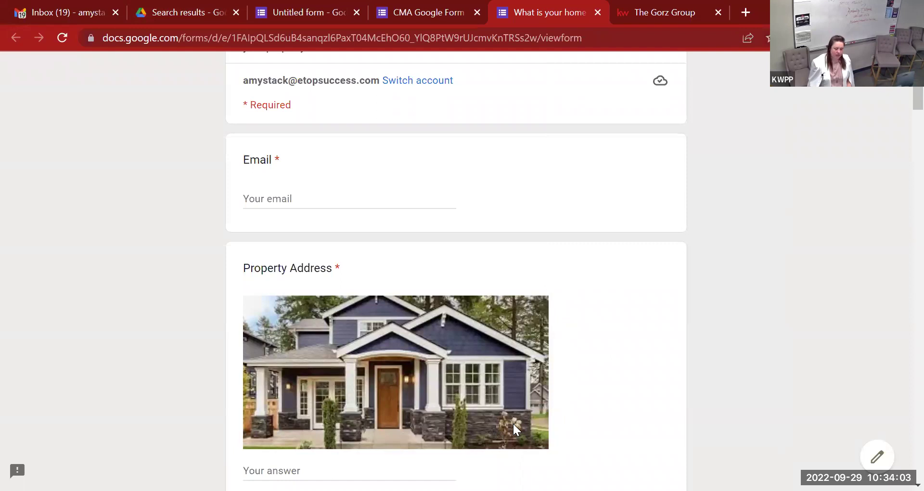